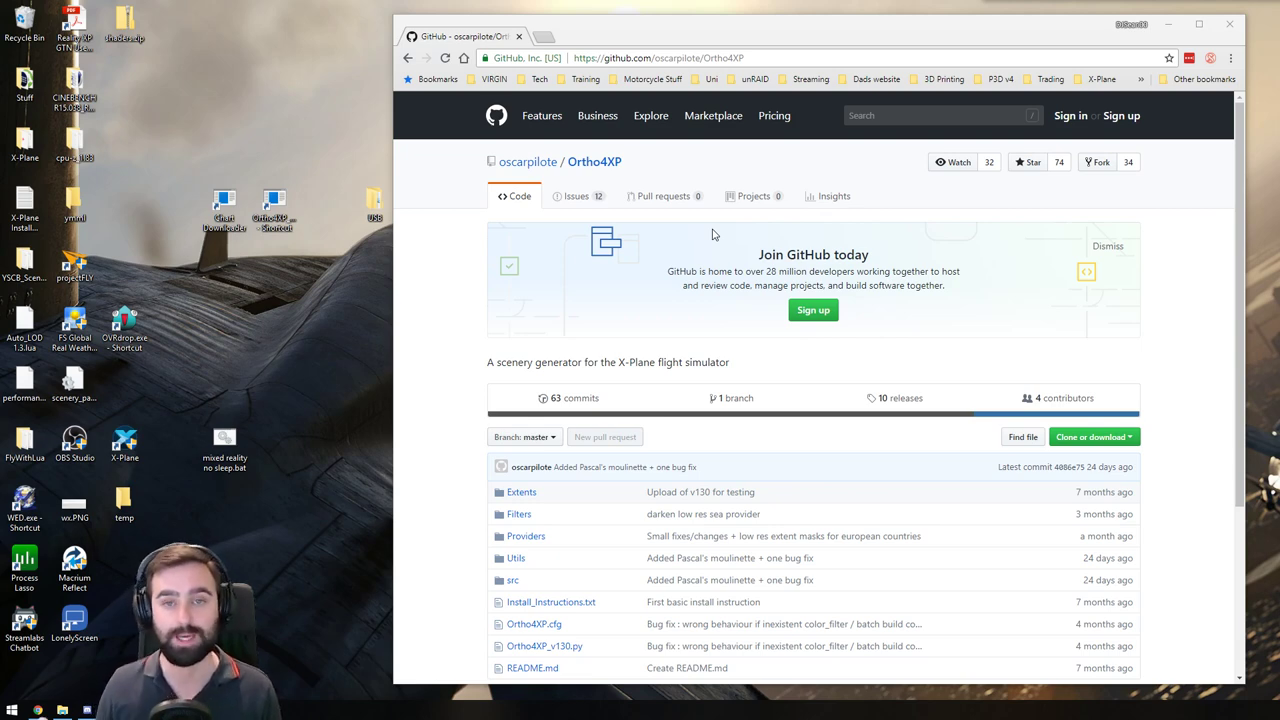
Open the desktop X-Plane folder, then its Scenery and Ortho4XP subfolders
scroll(556, 432, down, 3)
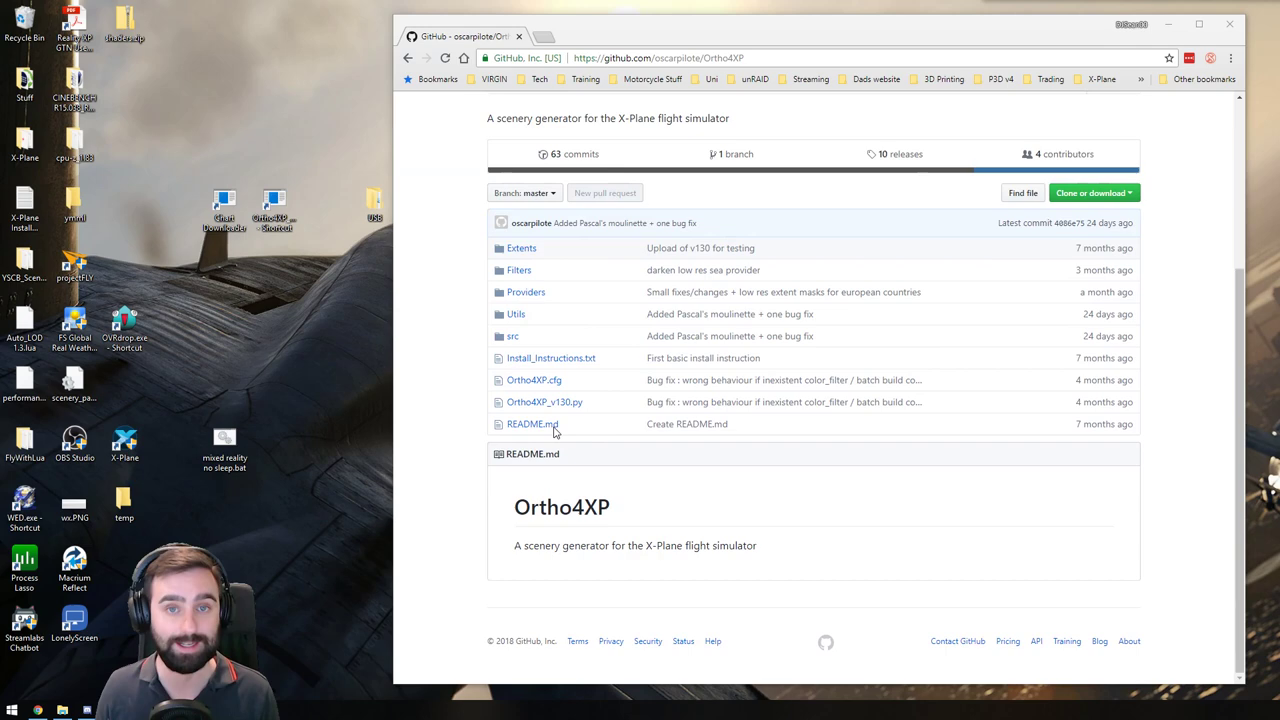
scroll(556, 432, up, 3)
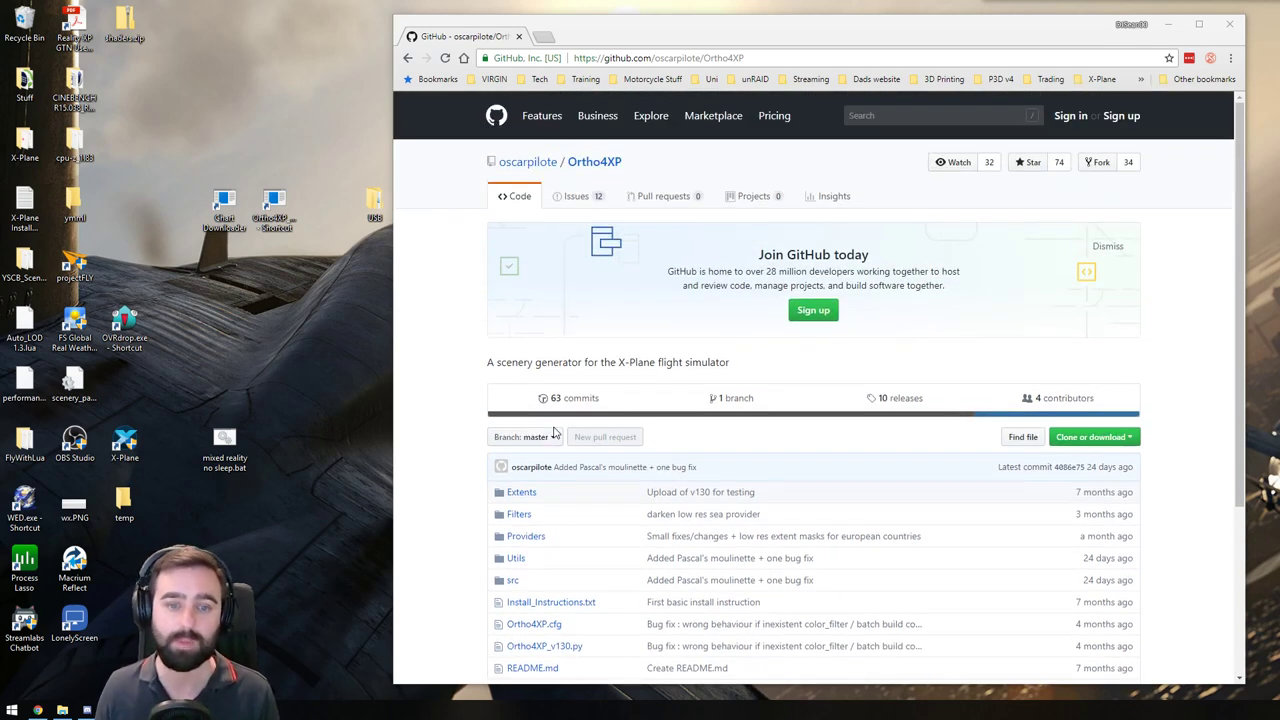
drag(778, 36, 911, 43)
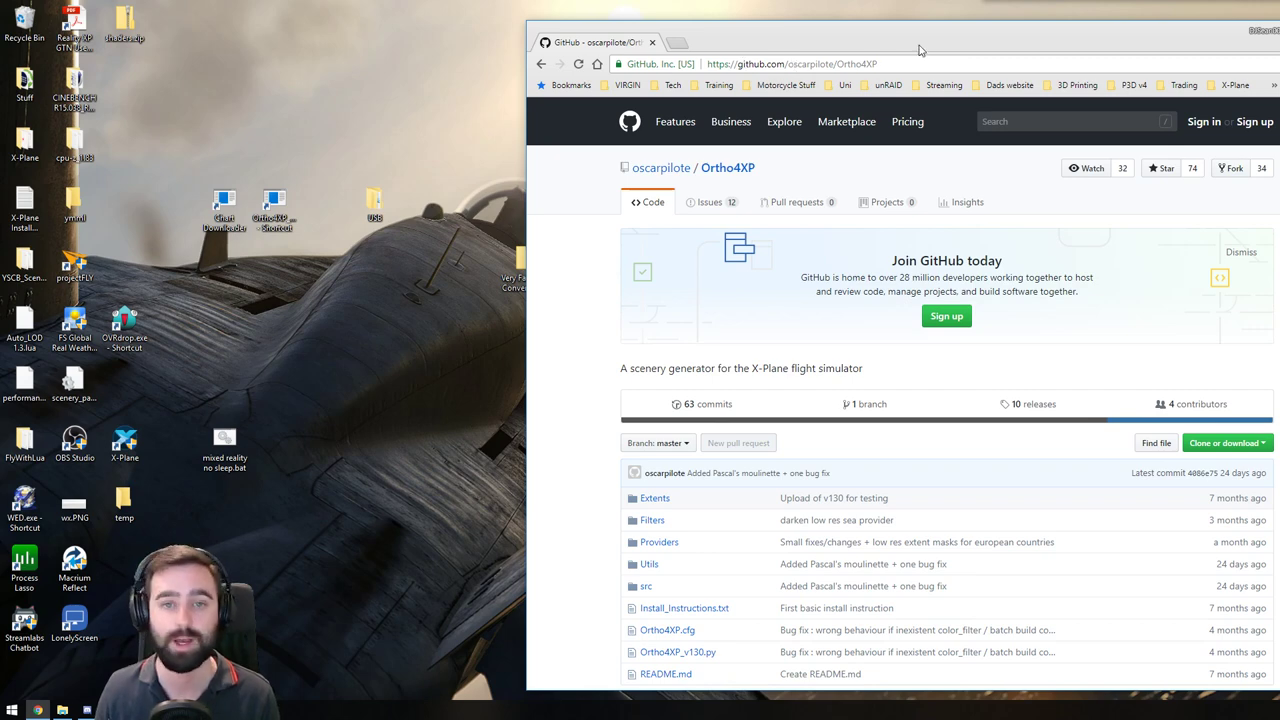
drag(920, 49, 831, 45)
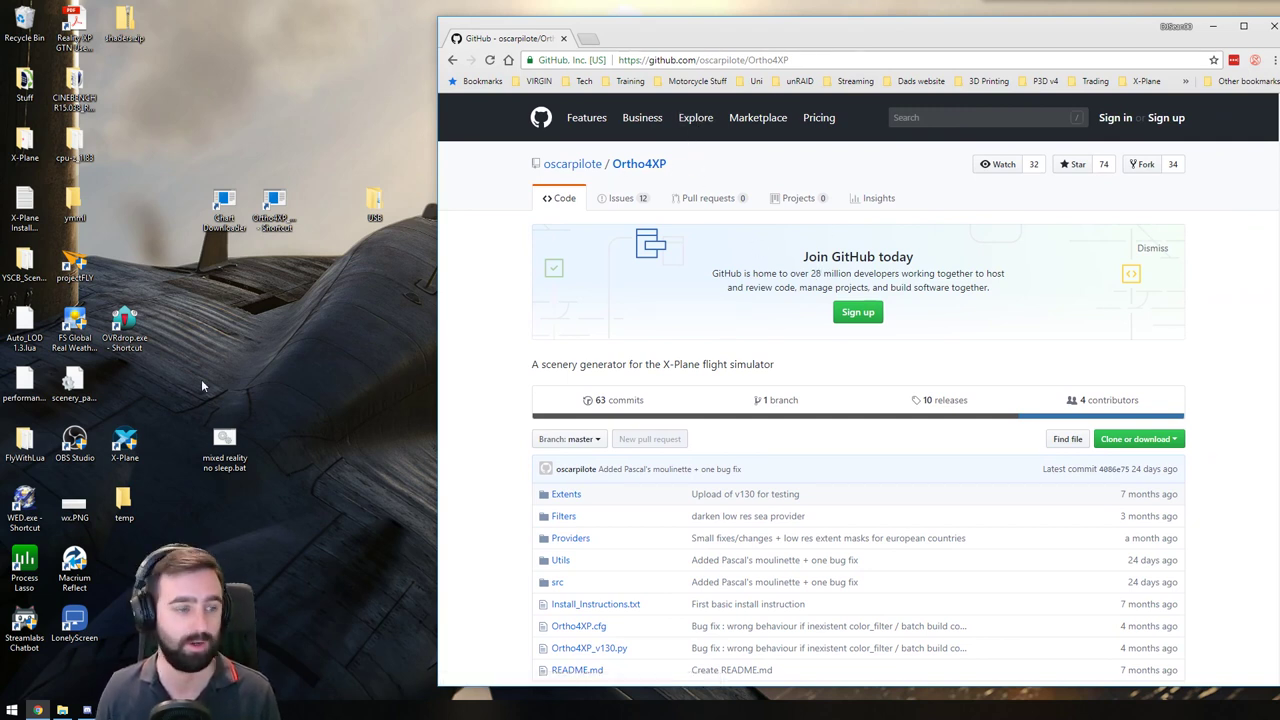
click(28, 148)
double_click(28, 148)
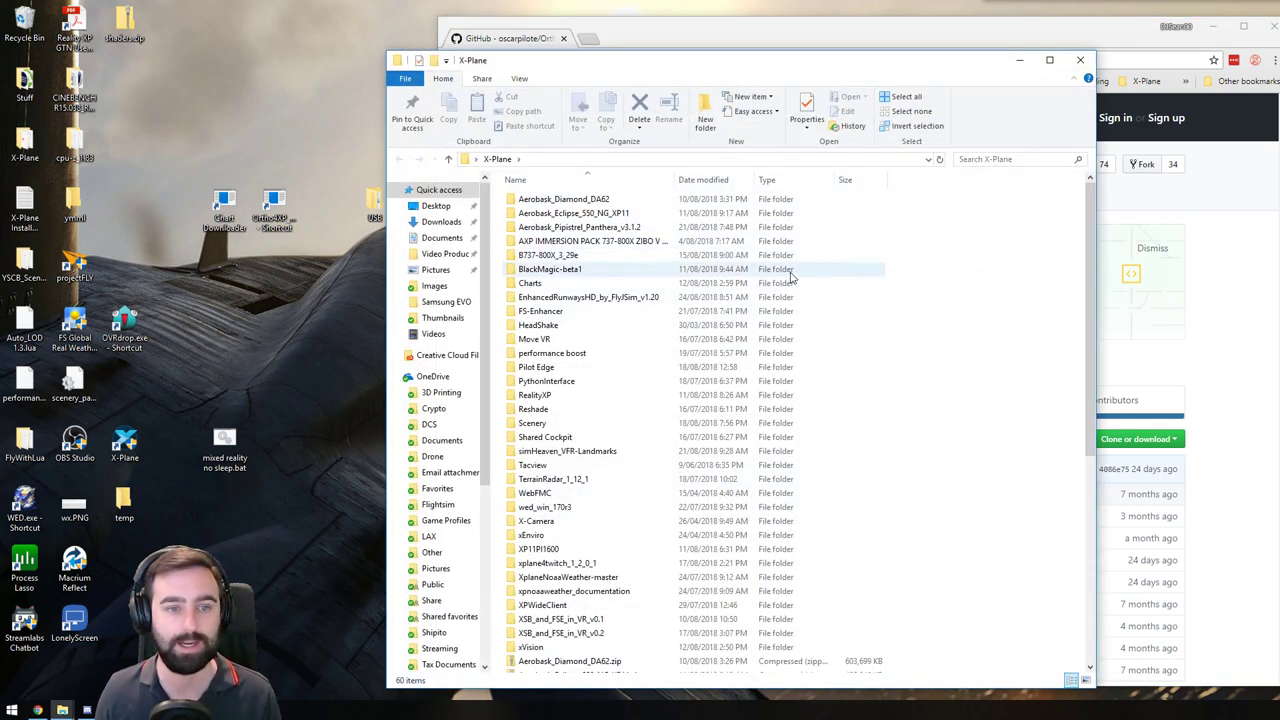
double_click(560, 425)
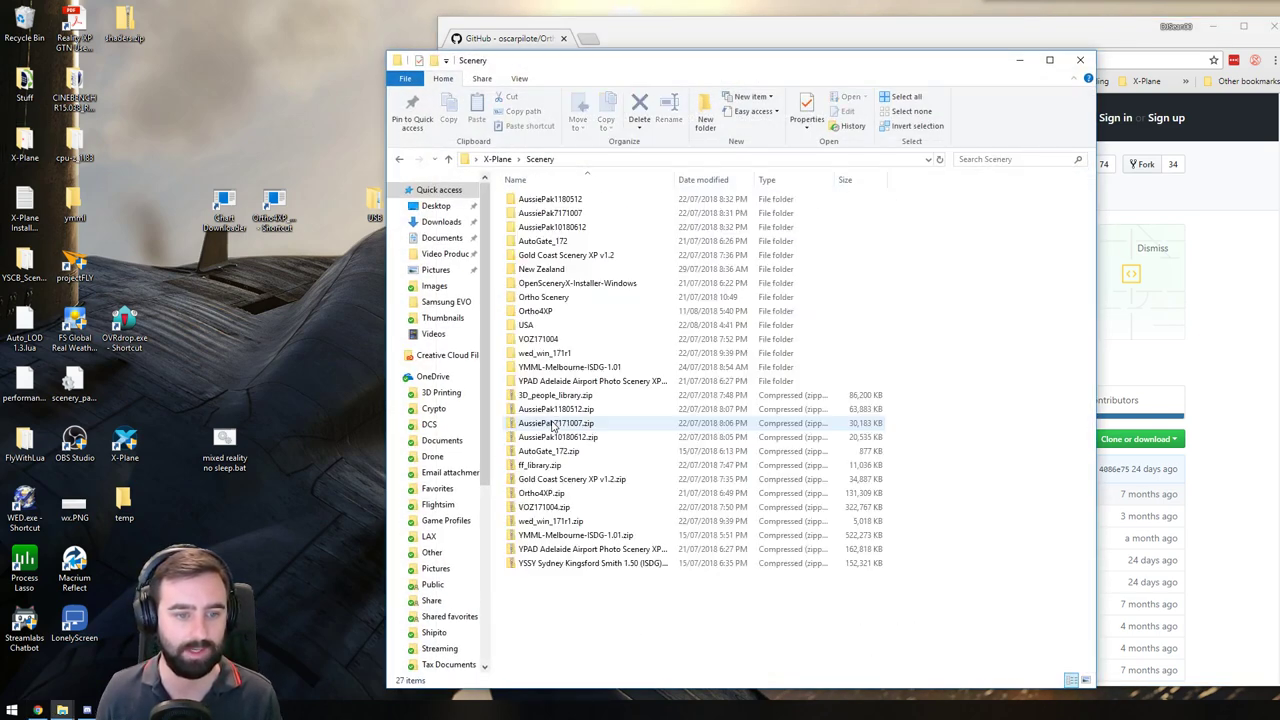
double_click(560, 317)
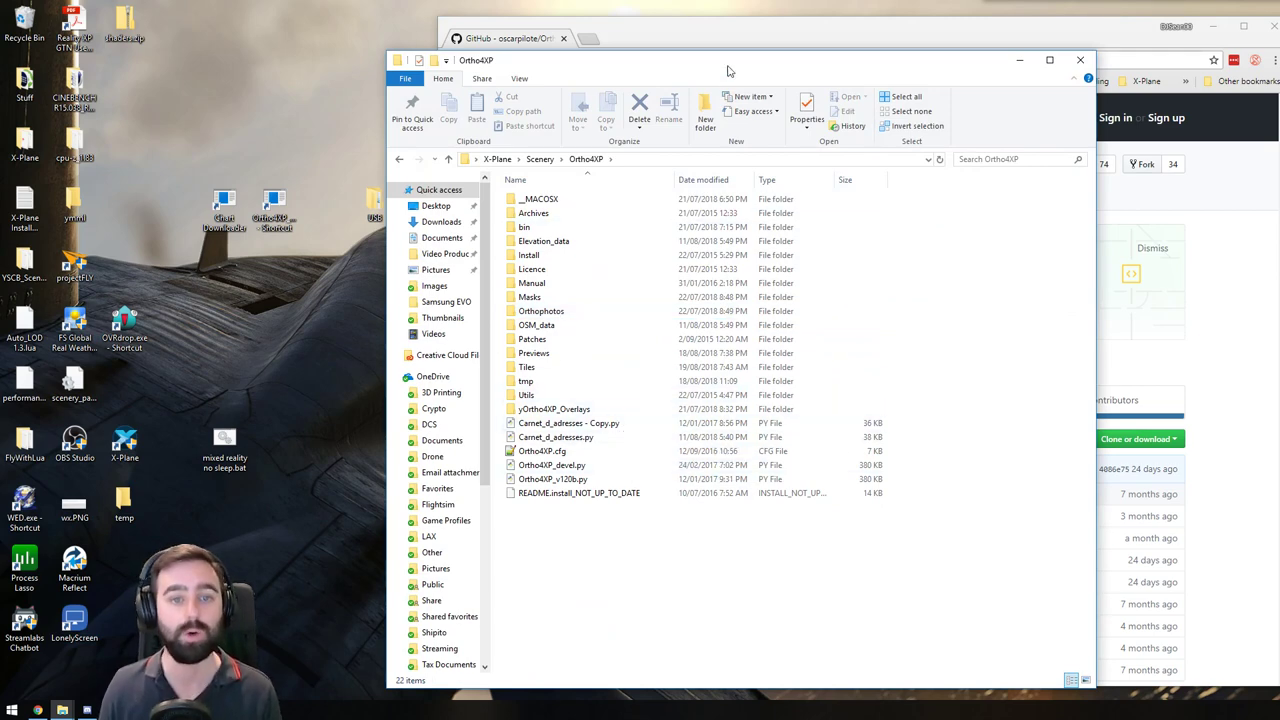
Open the bin folder and launch Ortho4XP_v120b.exe
drag(729, 70, 891, 68)
drag(810, 563, 777, 560)
click(776, 561)
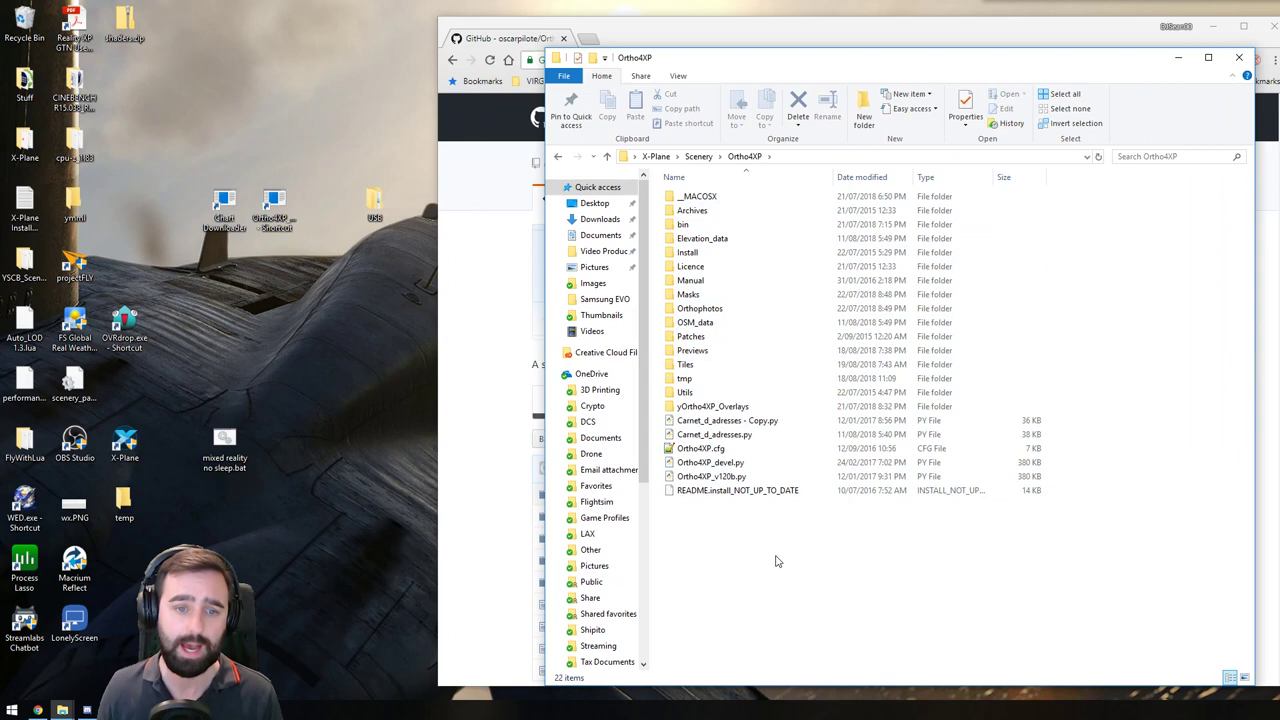
double_click(727, 226)
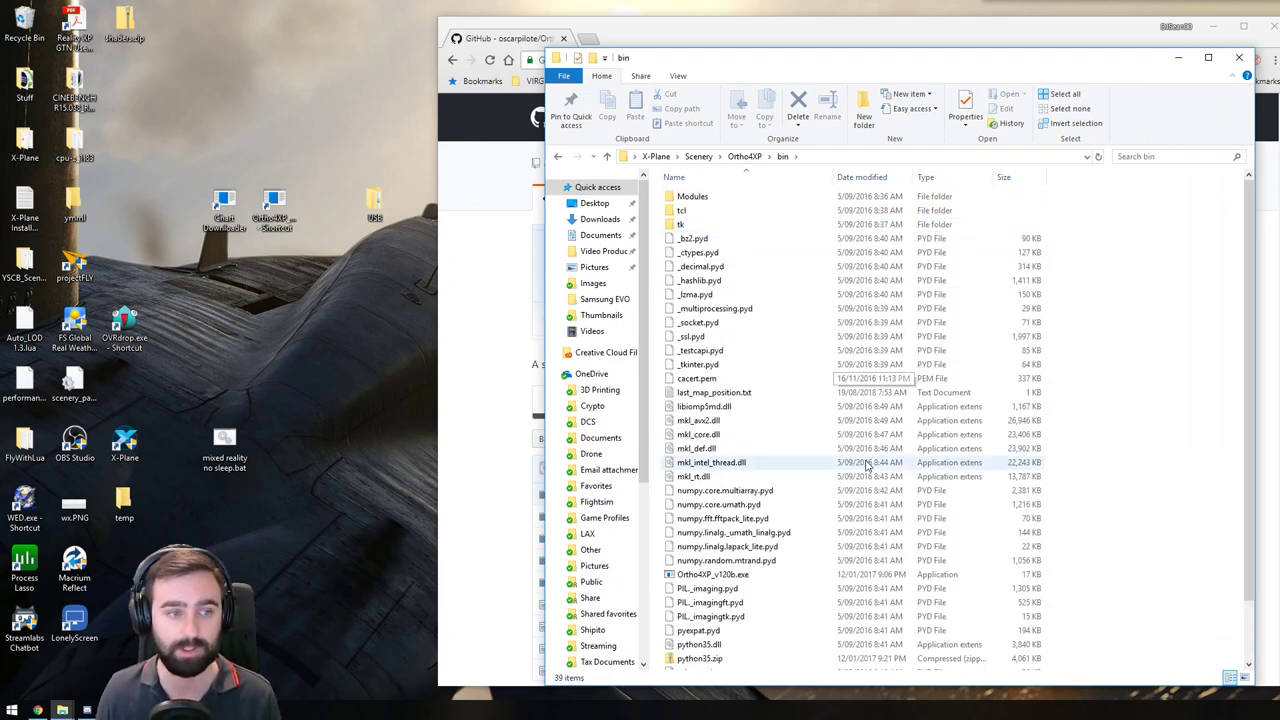
scroll(868, 467, down, 2)
click(742, 511)
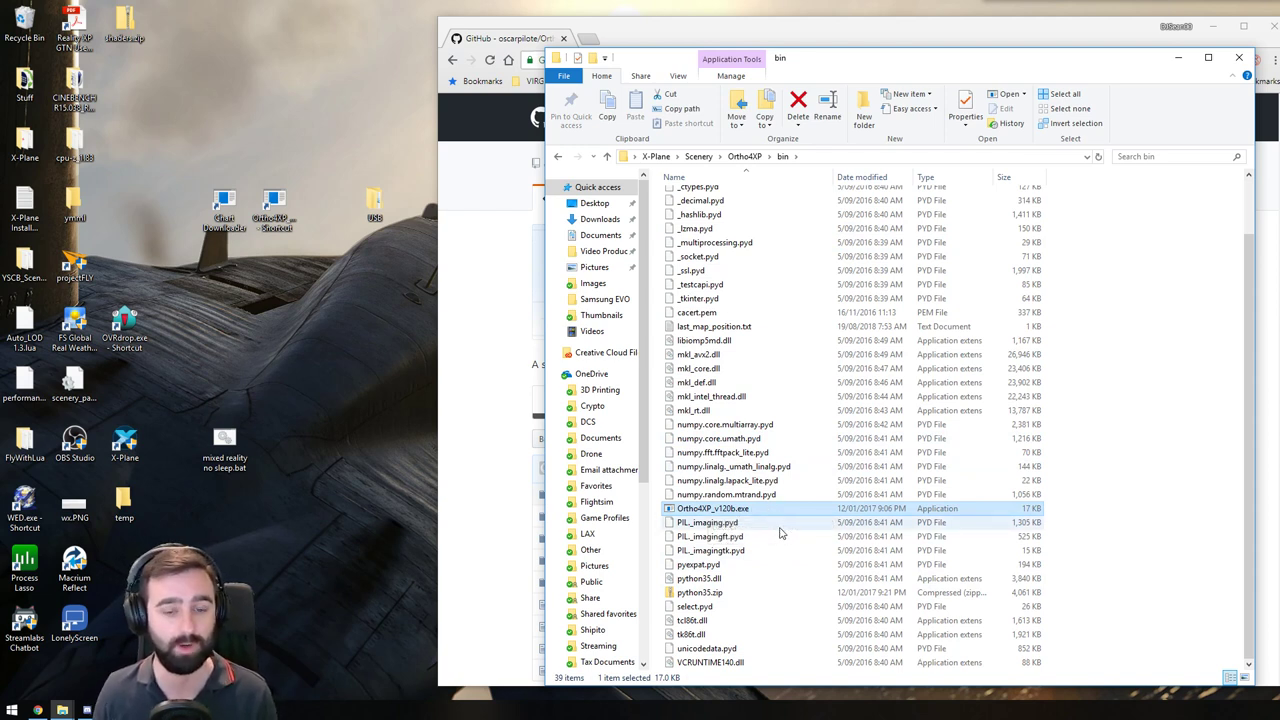
double_click(762, 509)
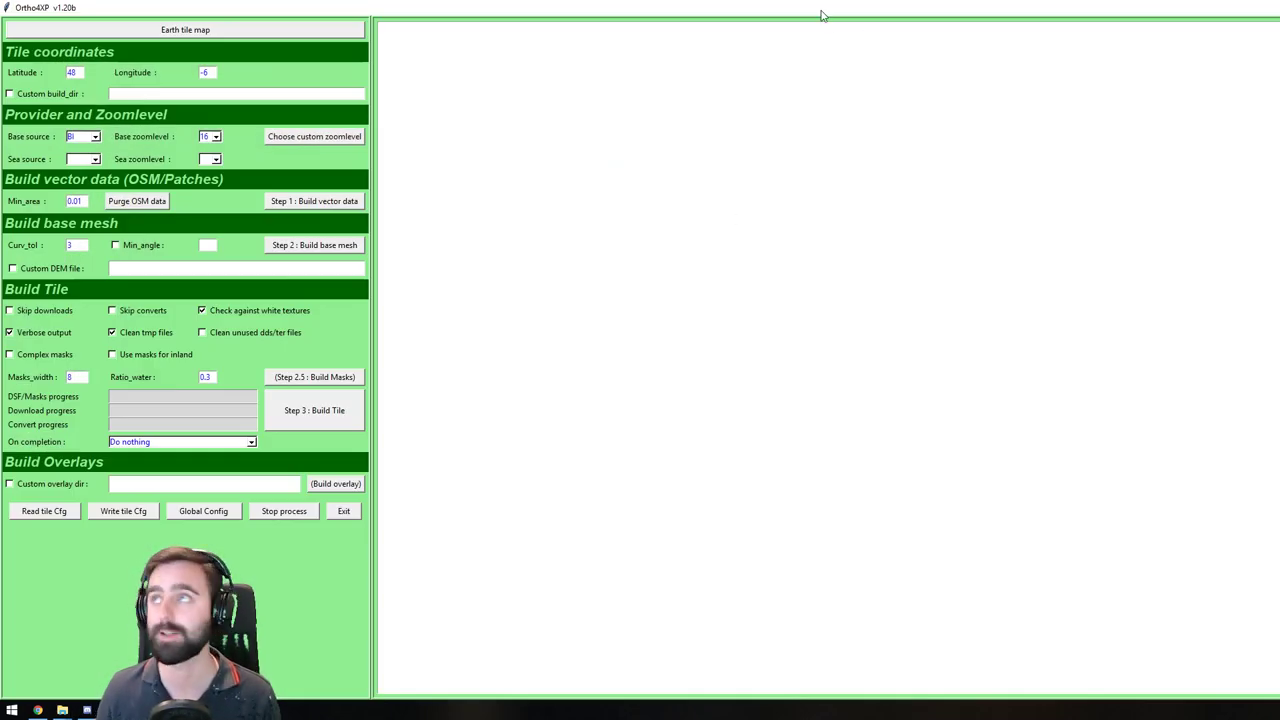
Restore the maximized Ortho4XP window and arrange it beside the console window at upper left
drag(823, 14, 883, 136)
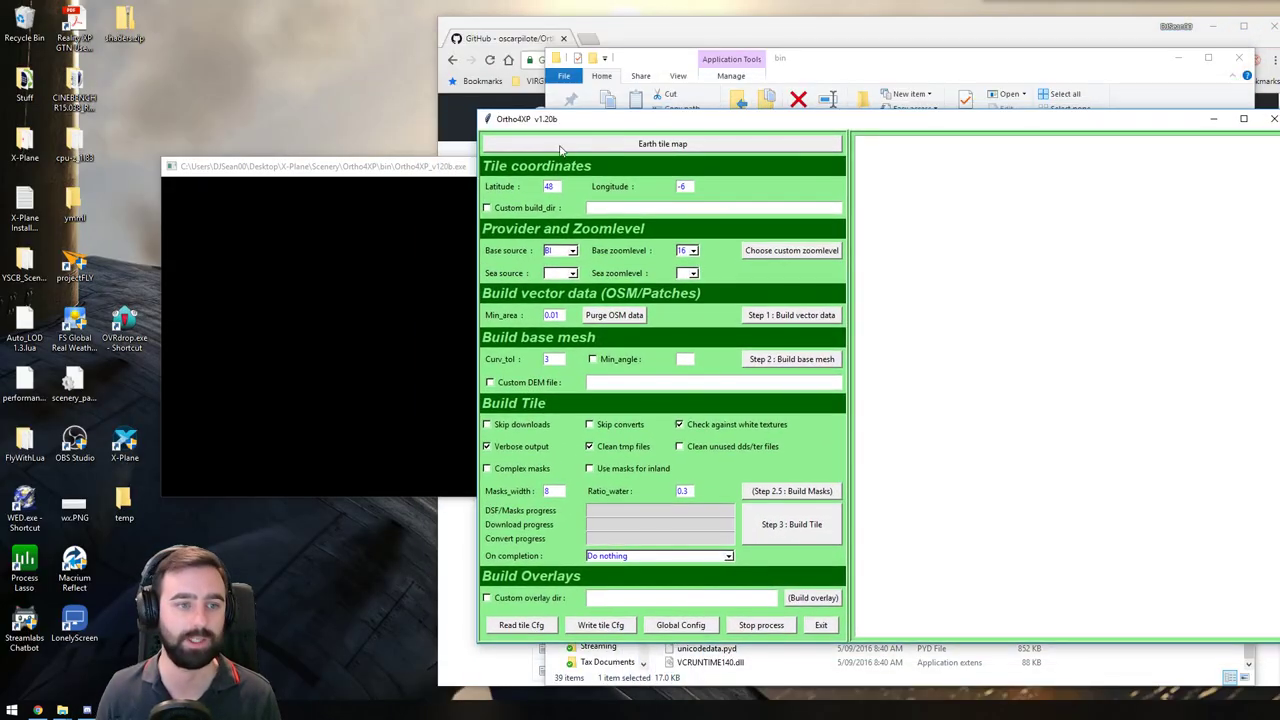
drag(378, 174, 310, 203)
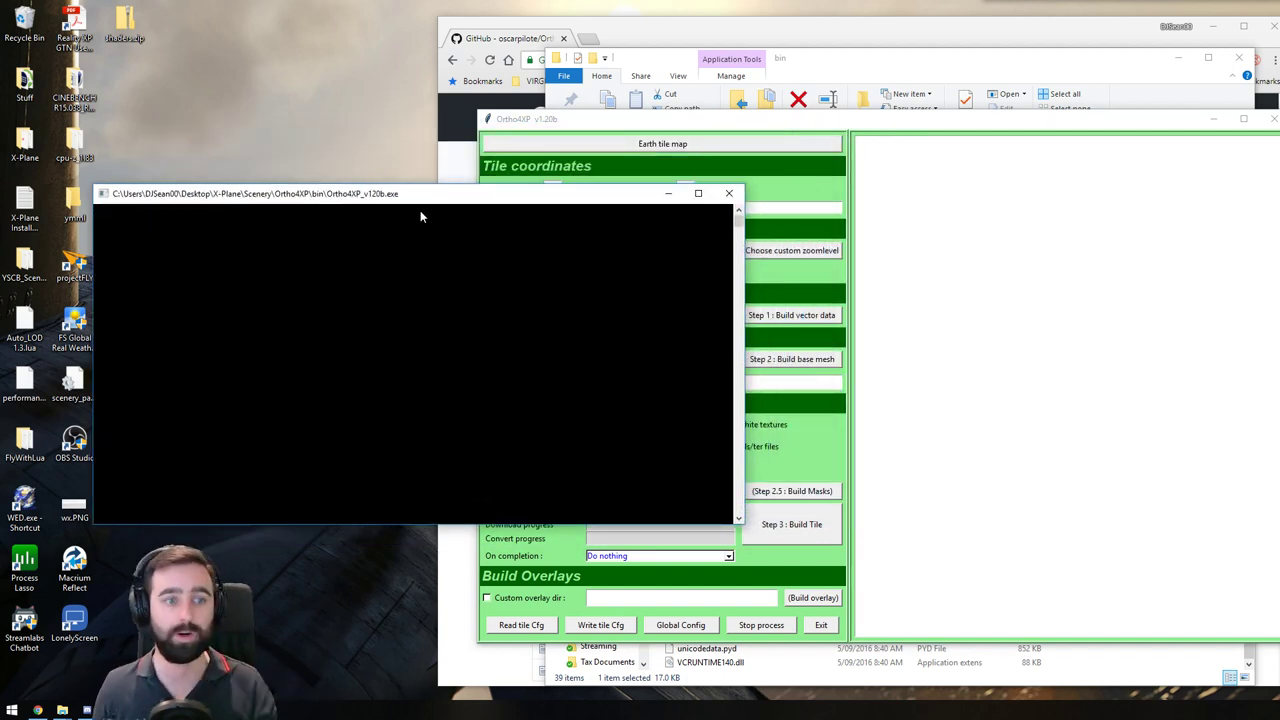
drag(420, 201, 399, 186)
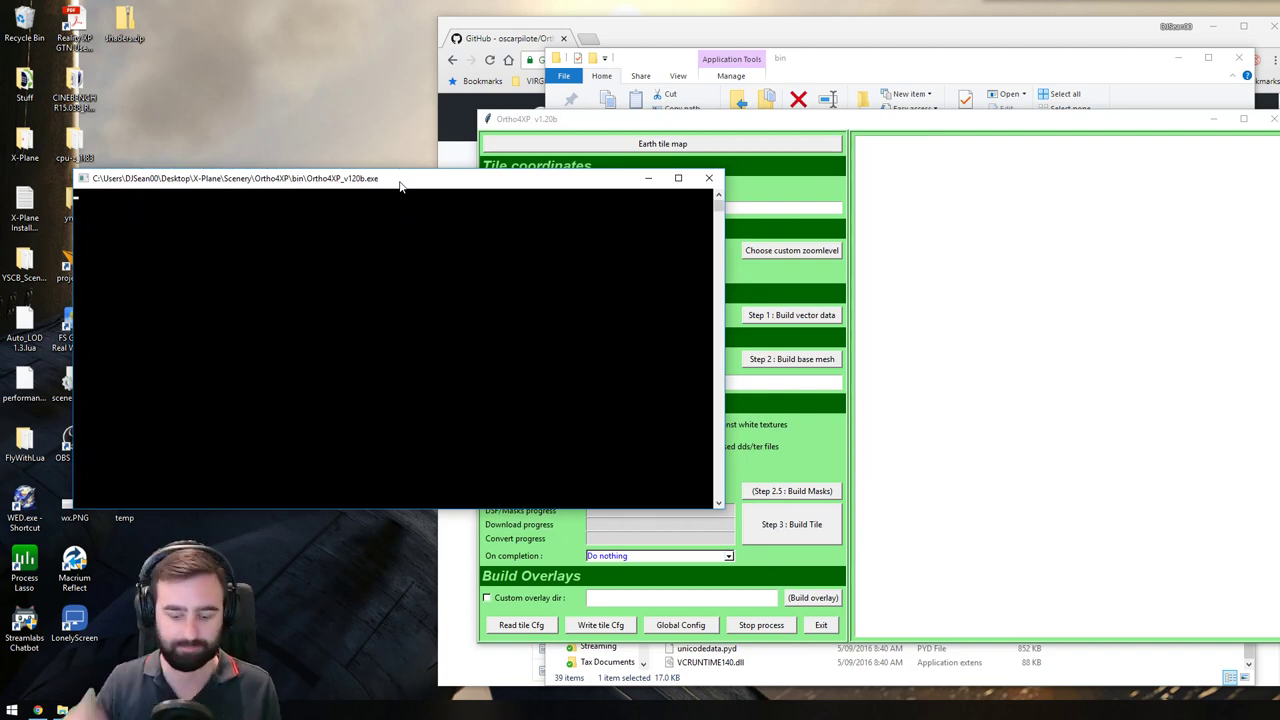
drag(729, 122, 672, 88)
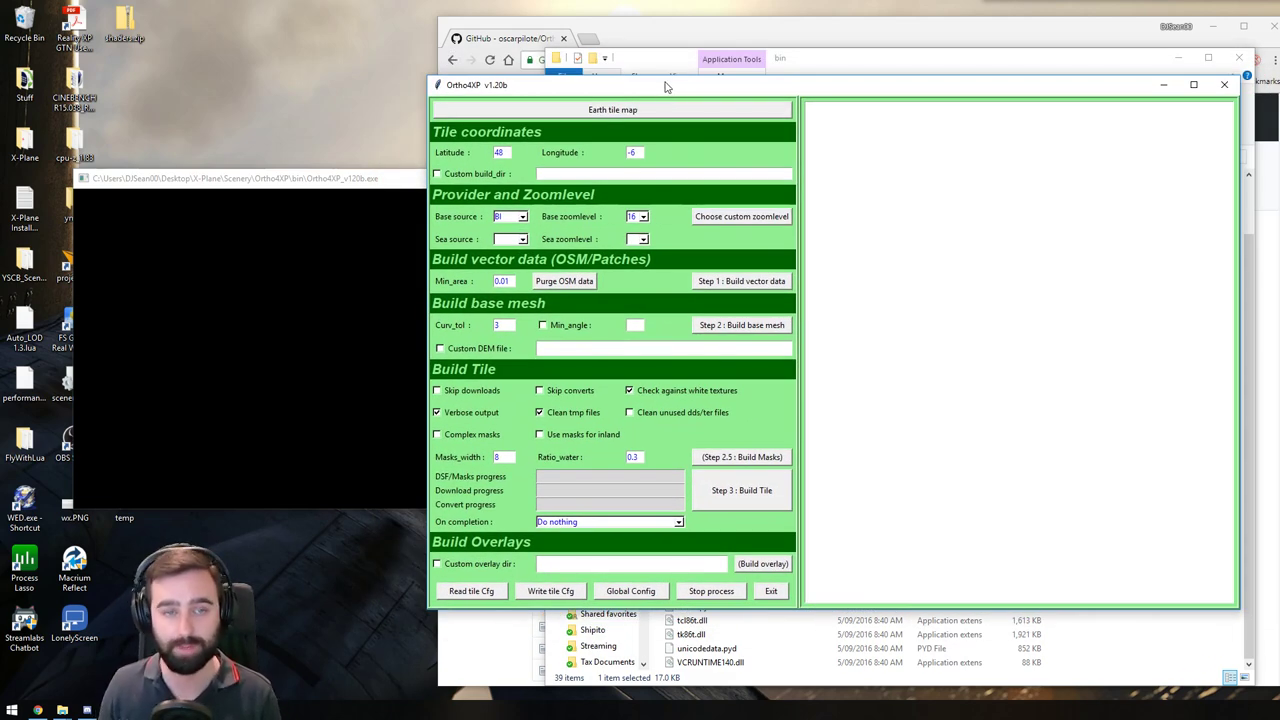
drag(755, 86, 775, 66)
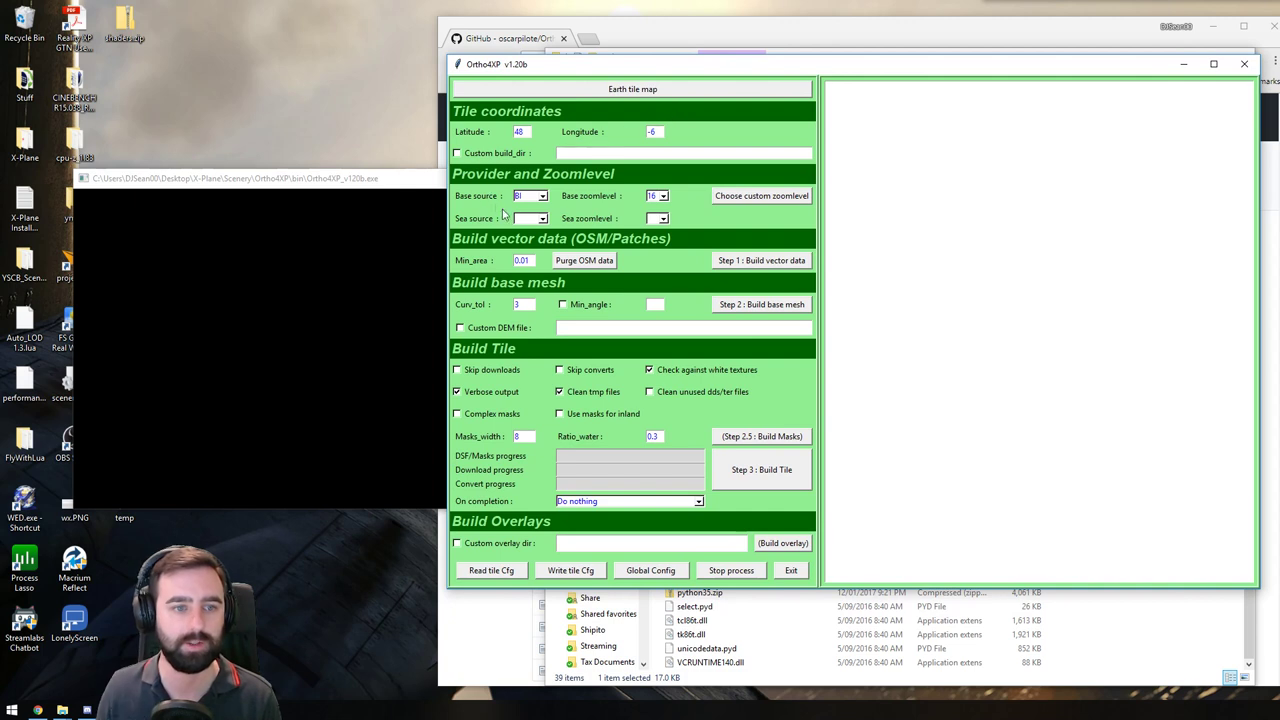
click(542, 196)
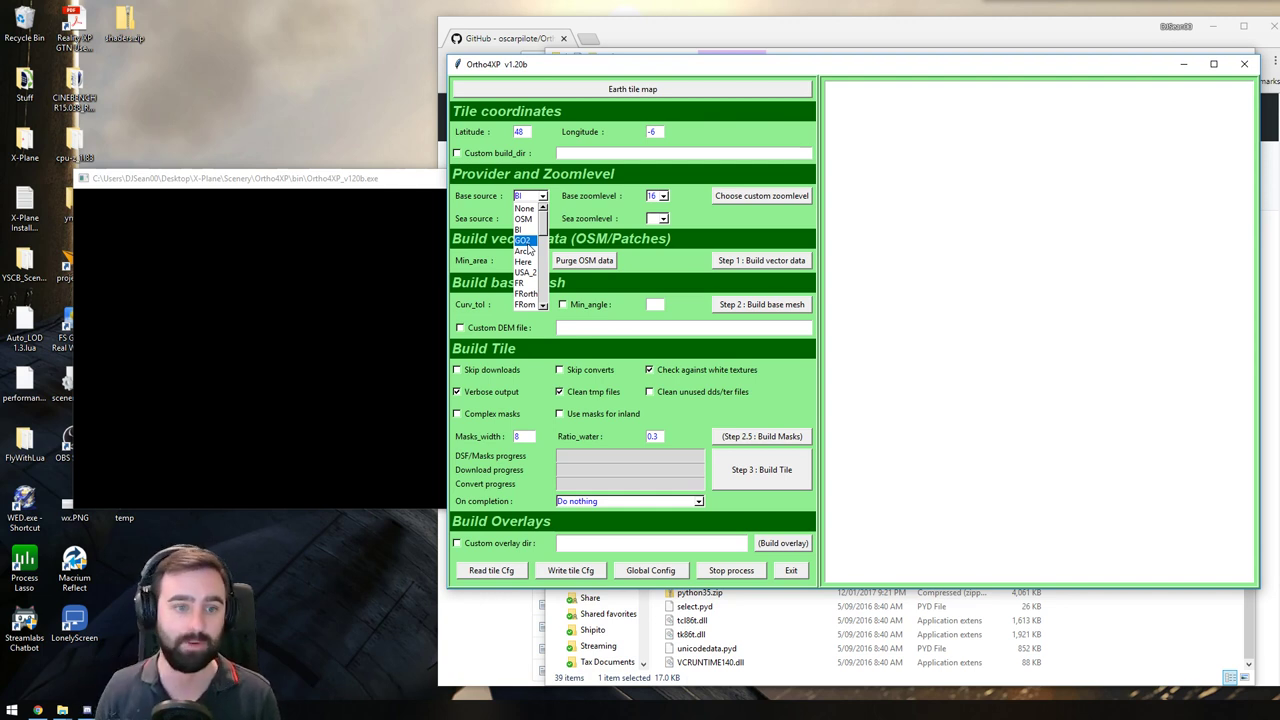
scroll(548, 232, down, 1)
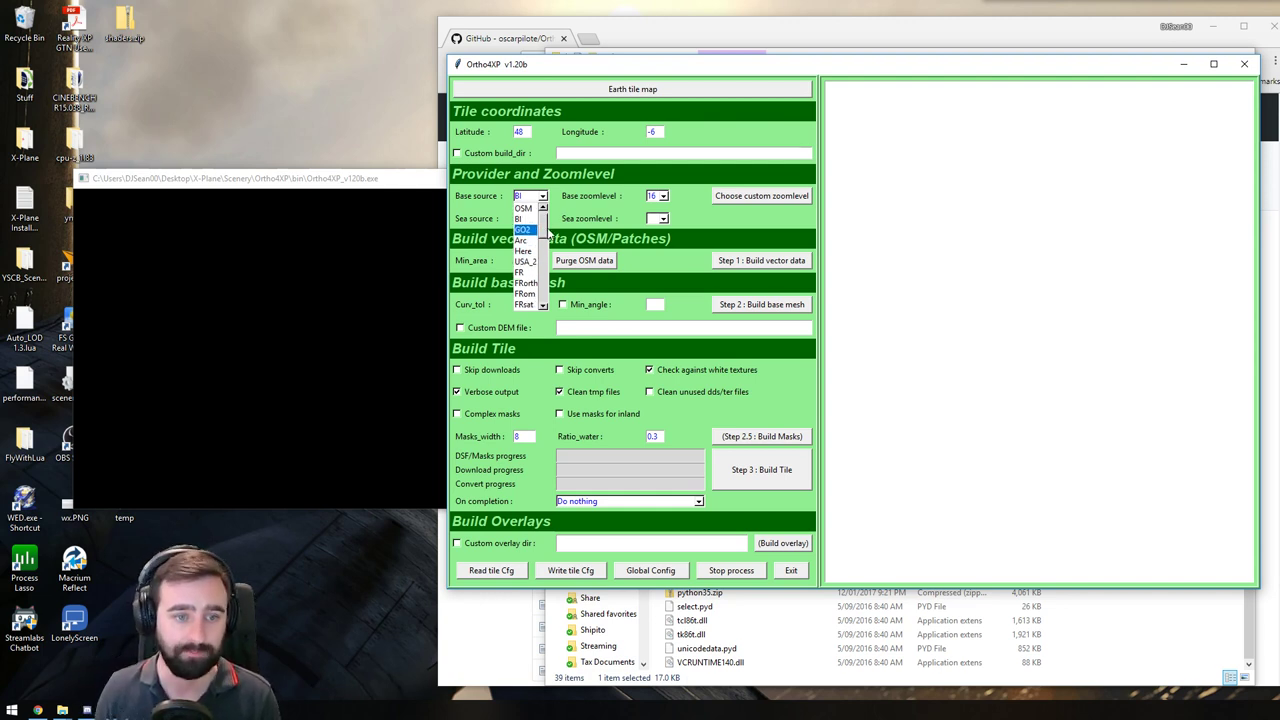
scroll(548, 232, down, 4)
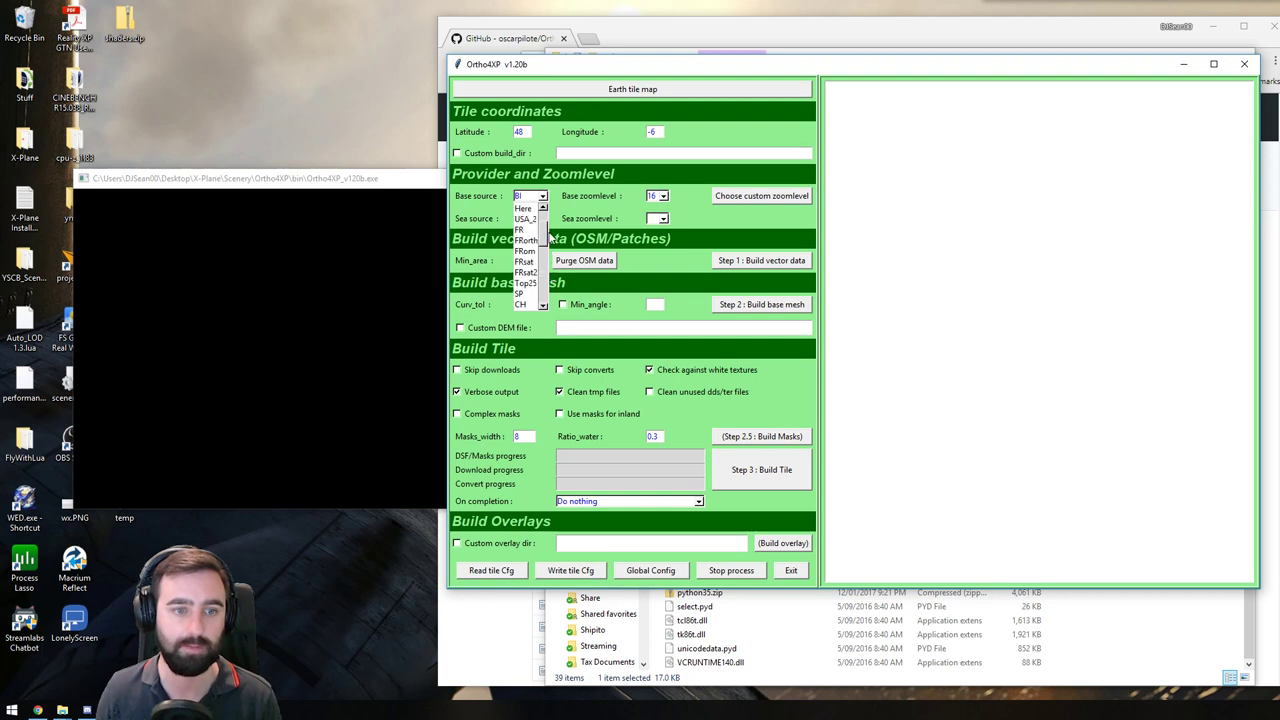
scroll(549, 236, up, 5)
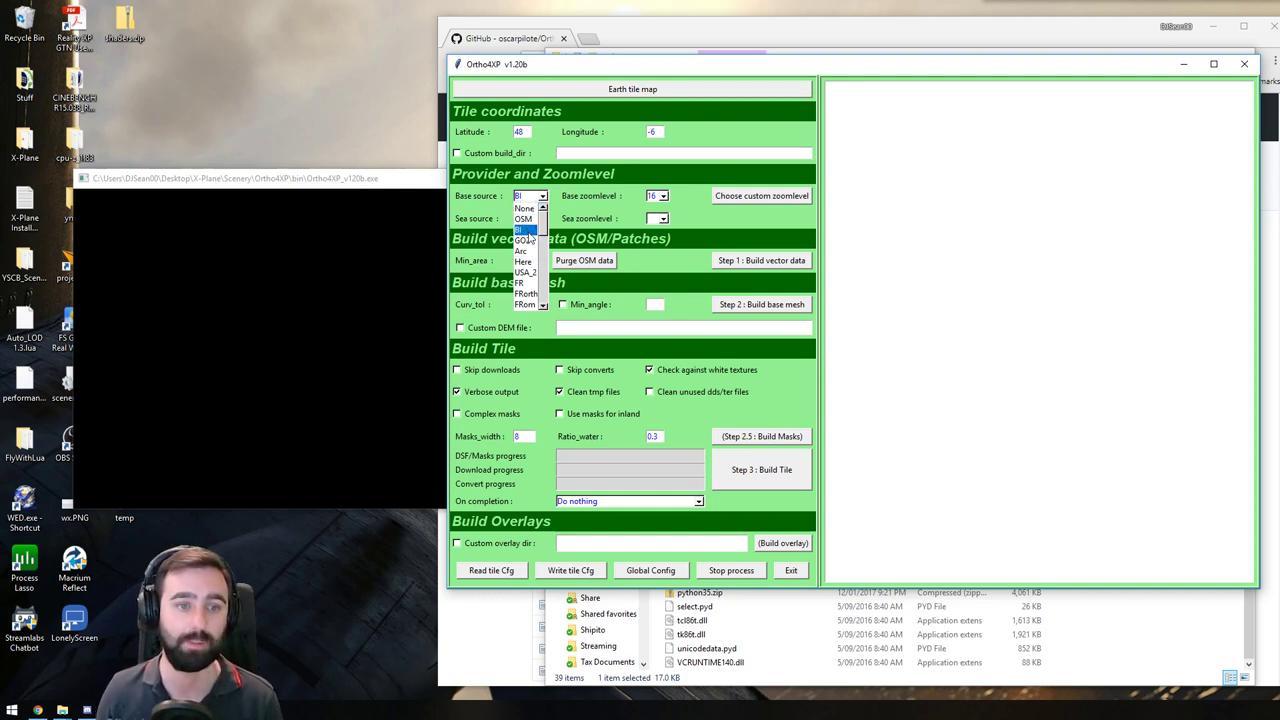
click(530, 233)
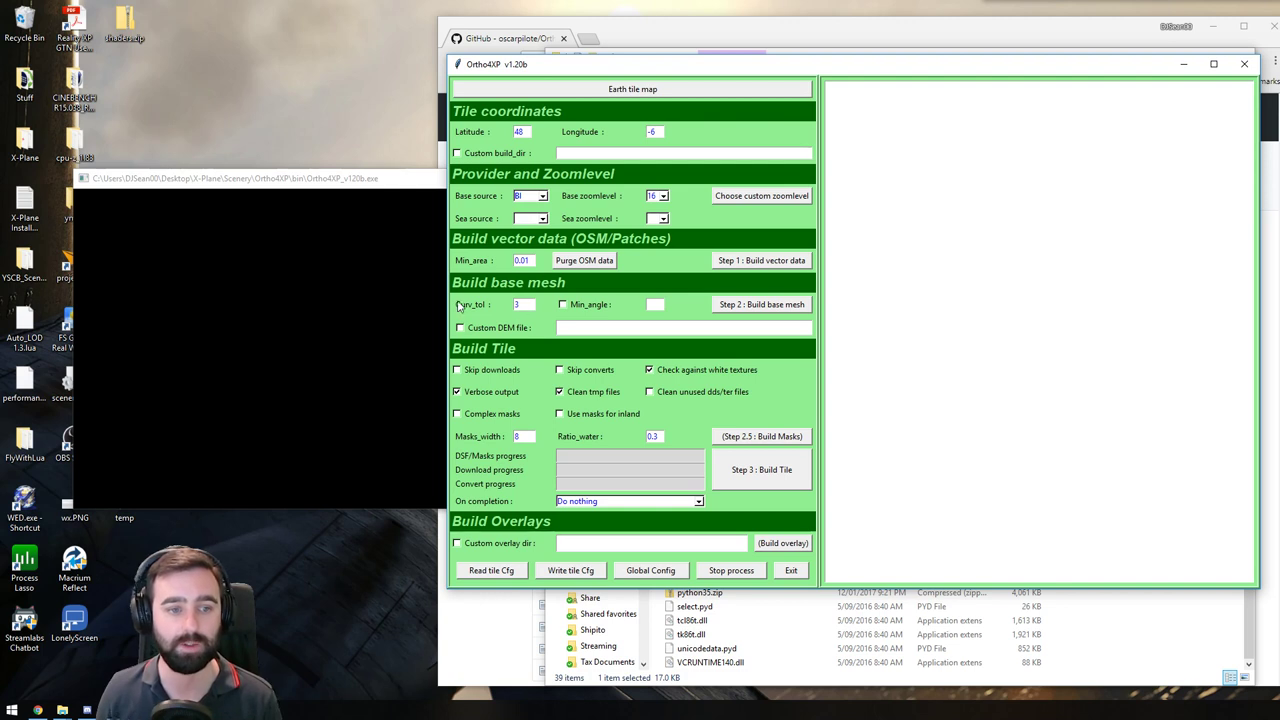
Set Curv_tol to 1 and enable Custom overlay dir pointing to X-Plane 11 Global Scenery
drag(528, 305, 514, 305)
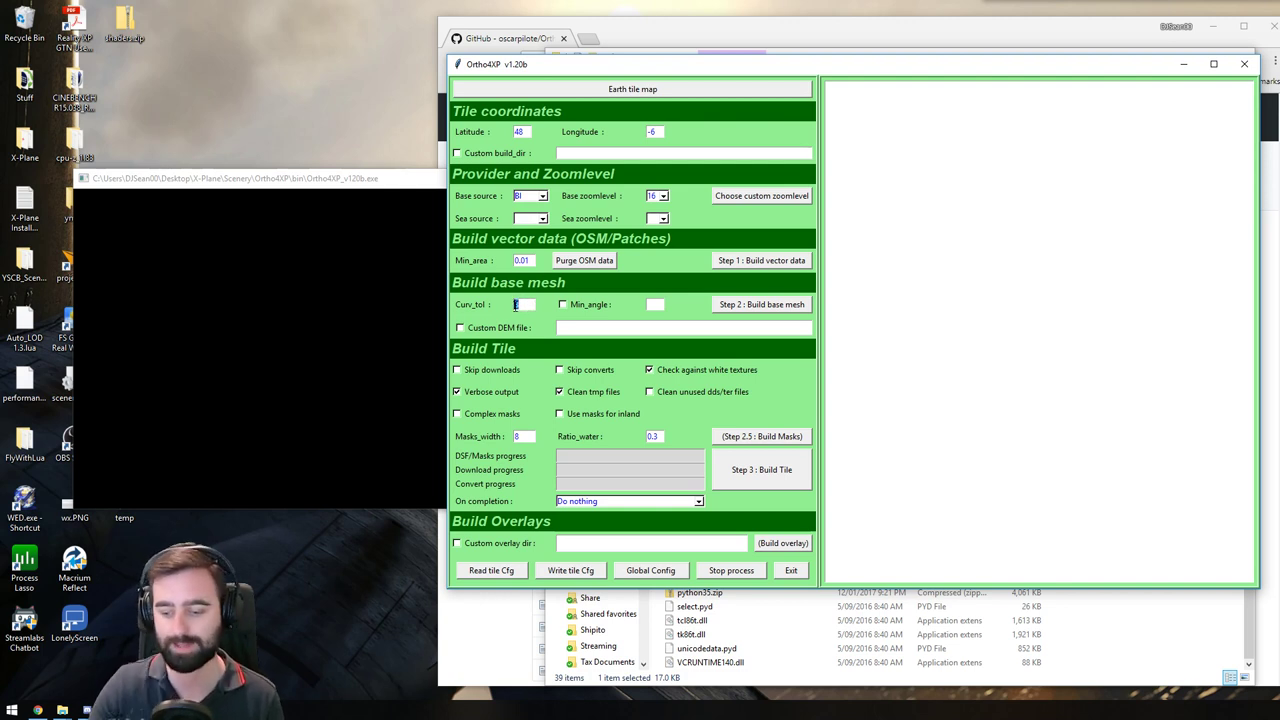
text(1)
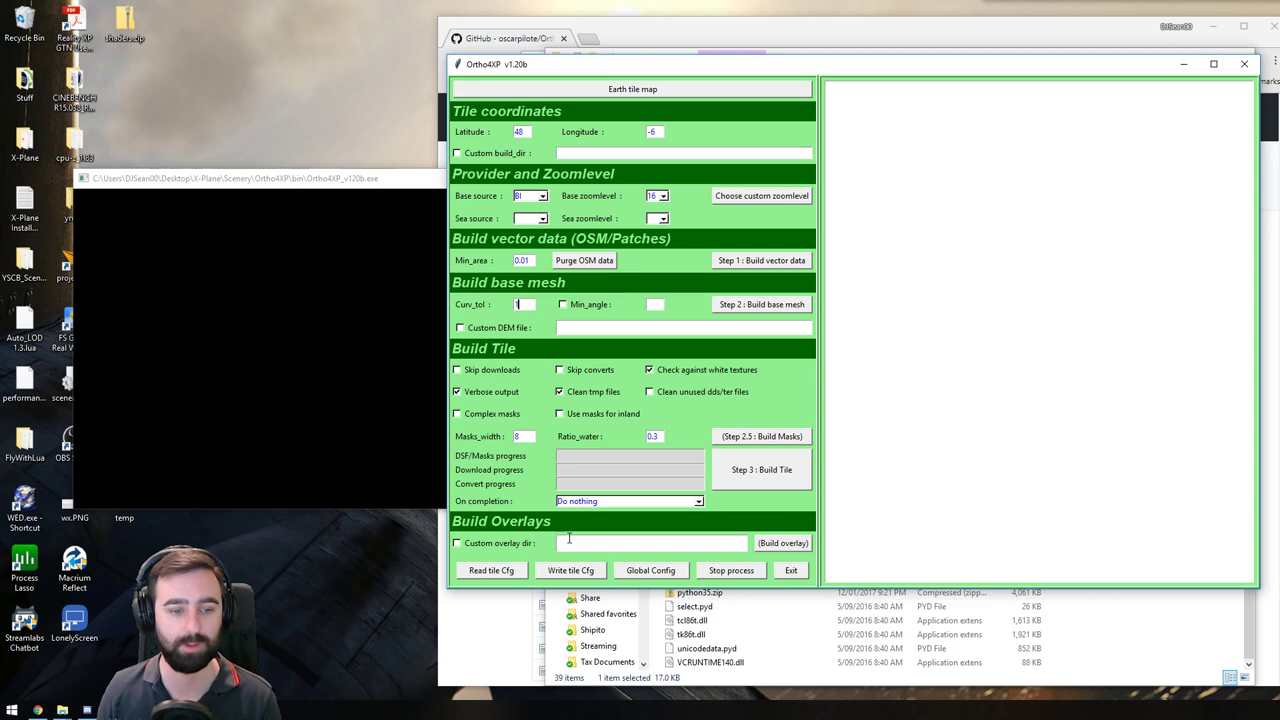
click(477, 548)
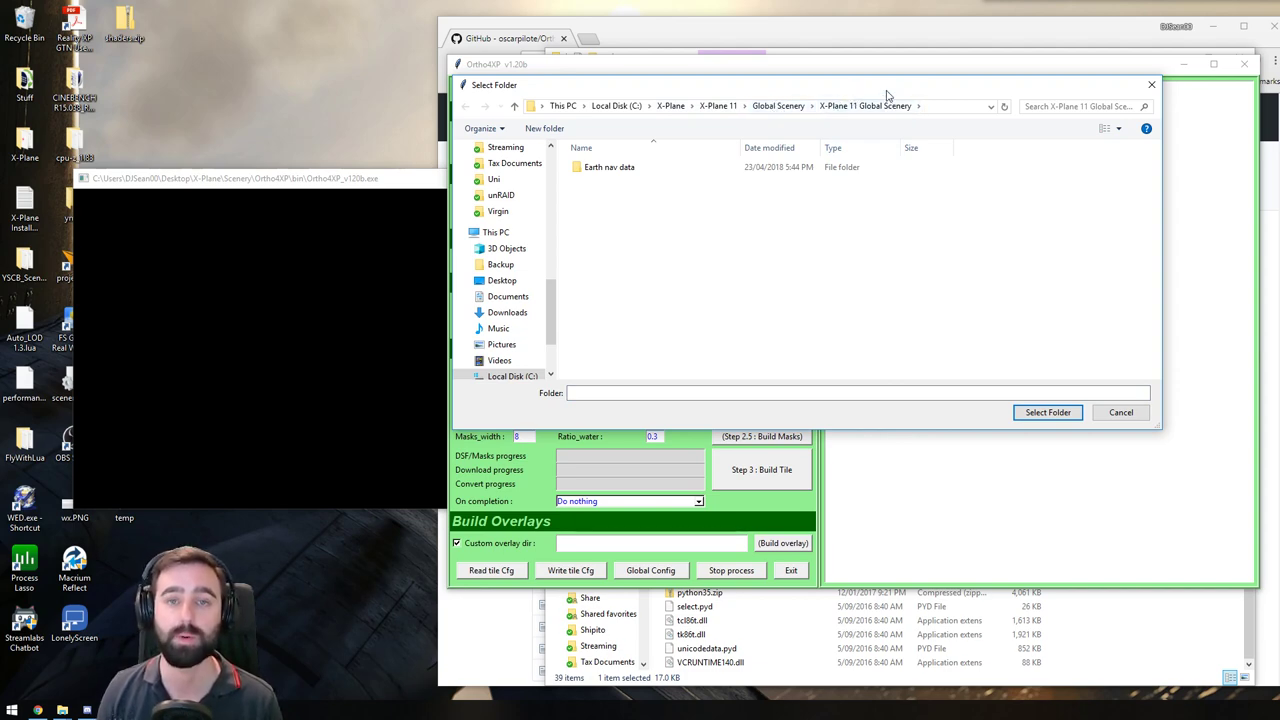
click(1047, 412)
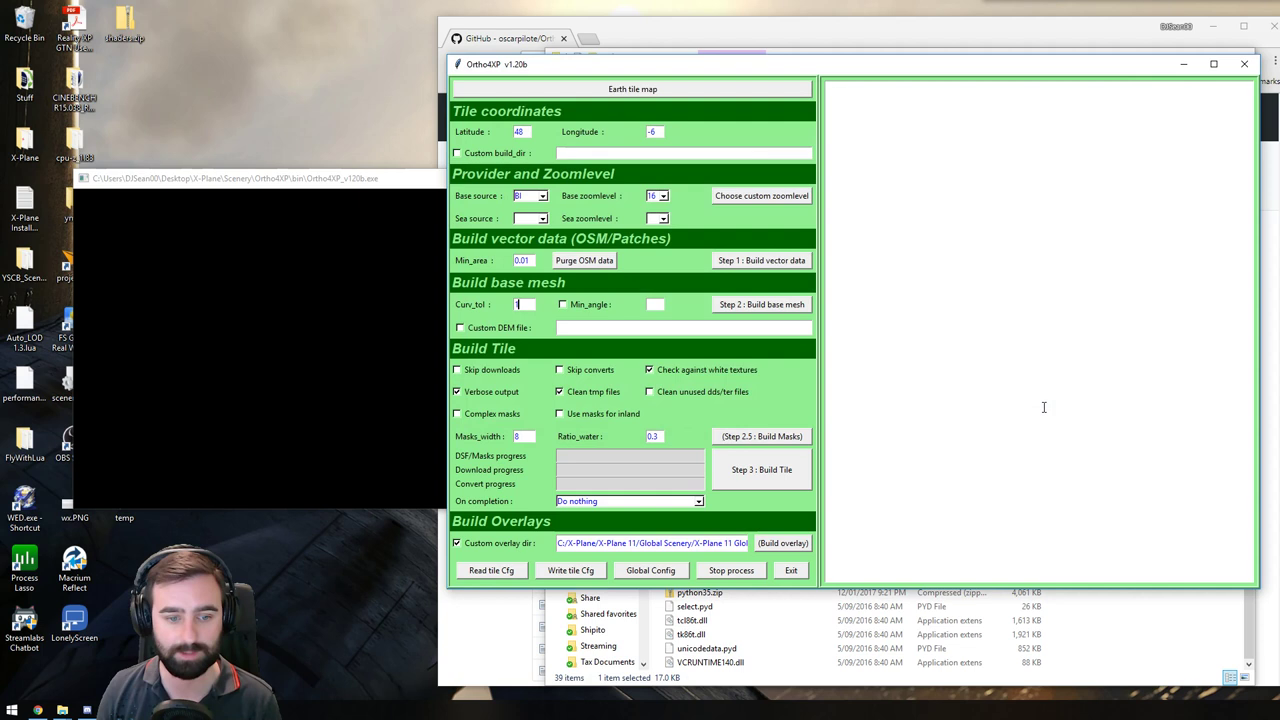
drag(708, 545, 680, 545)
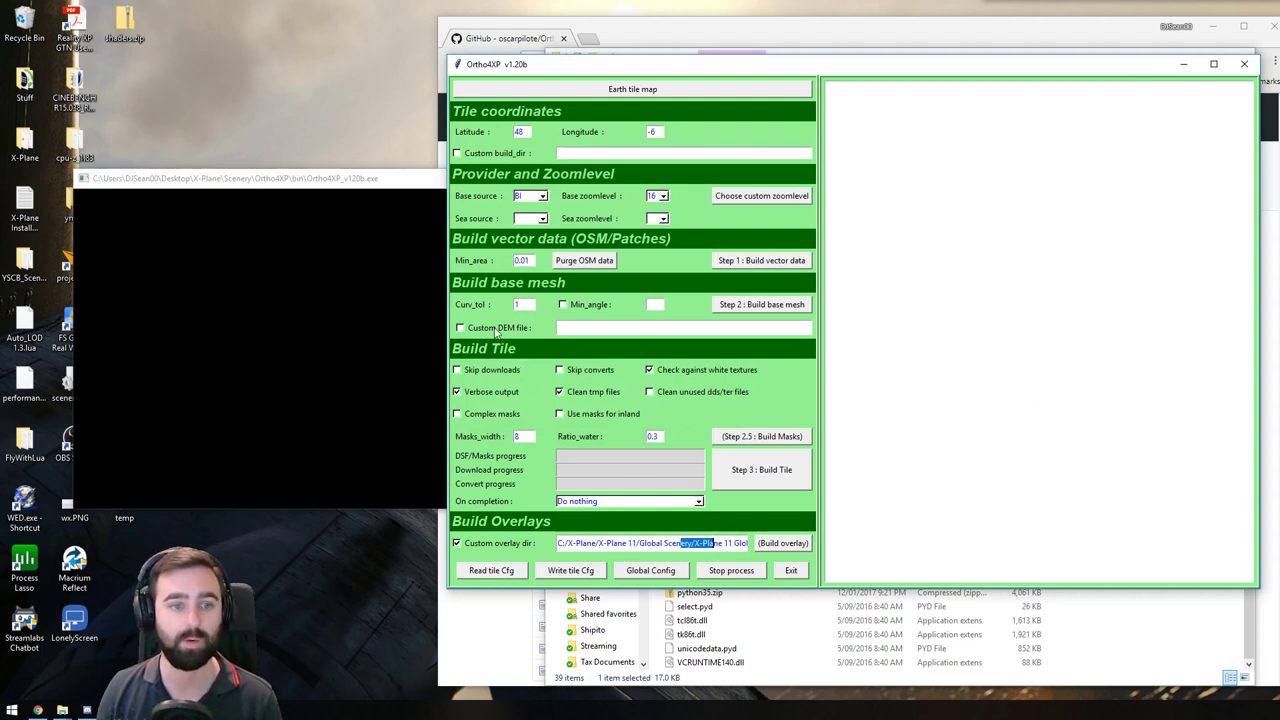
Open the Tiles collection map and pan around eastern Australia
click(628, 92)
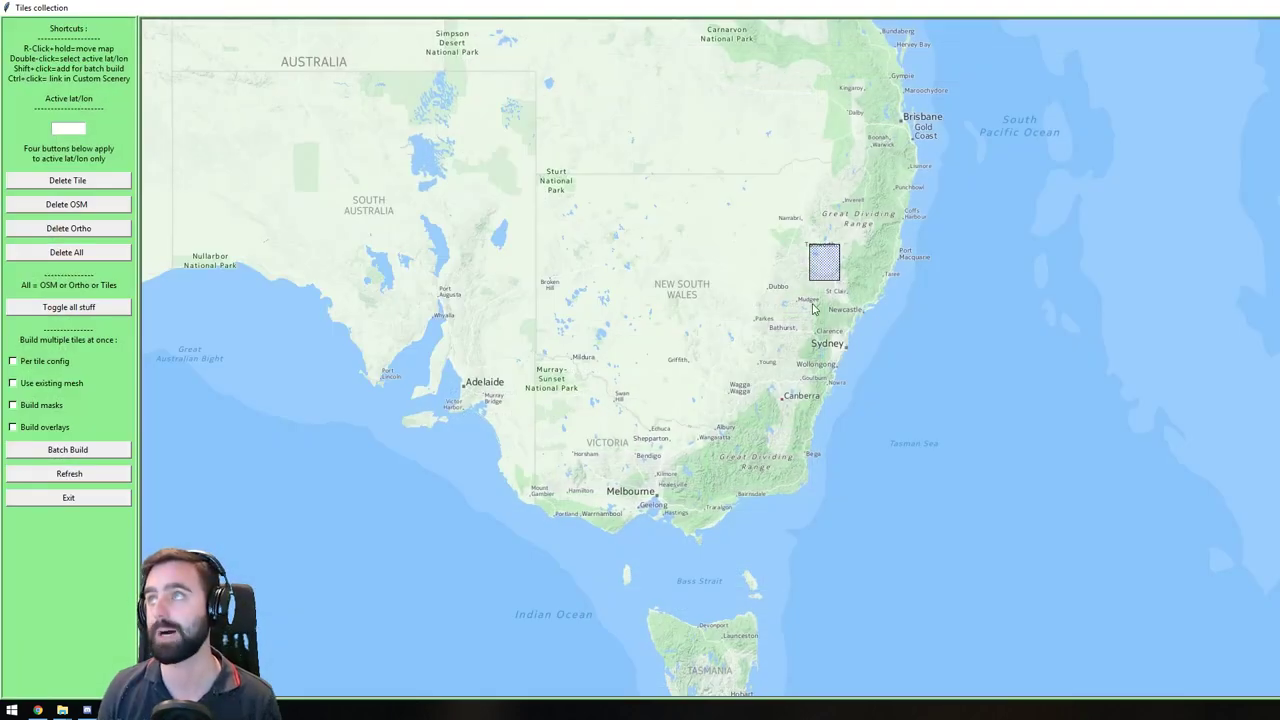
drag(700, 311, 612, 251)
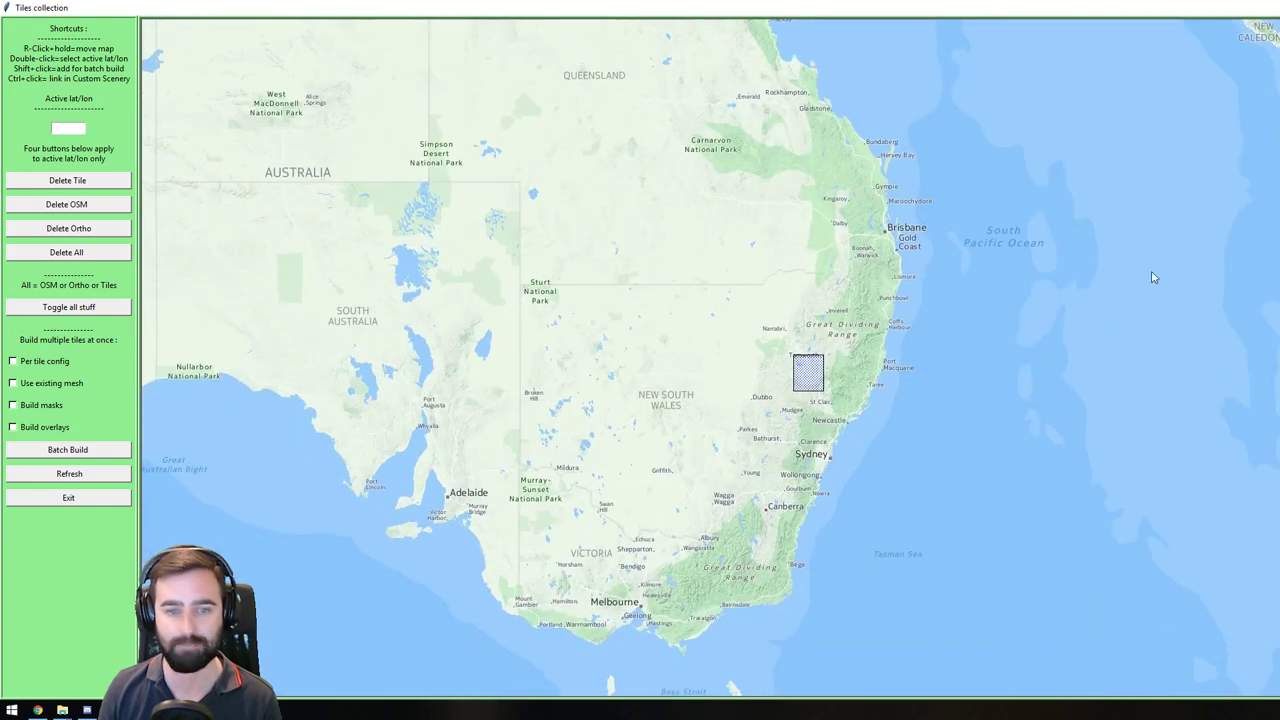
drag(1153, 277, 926, 483)
drag(674, 303, 508, 360)
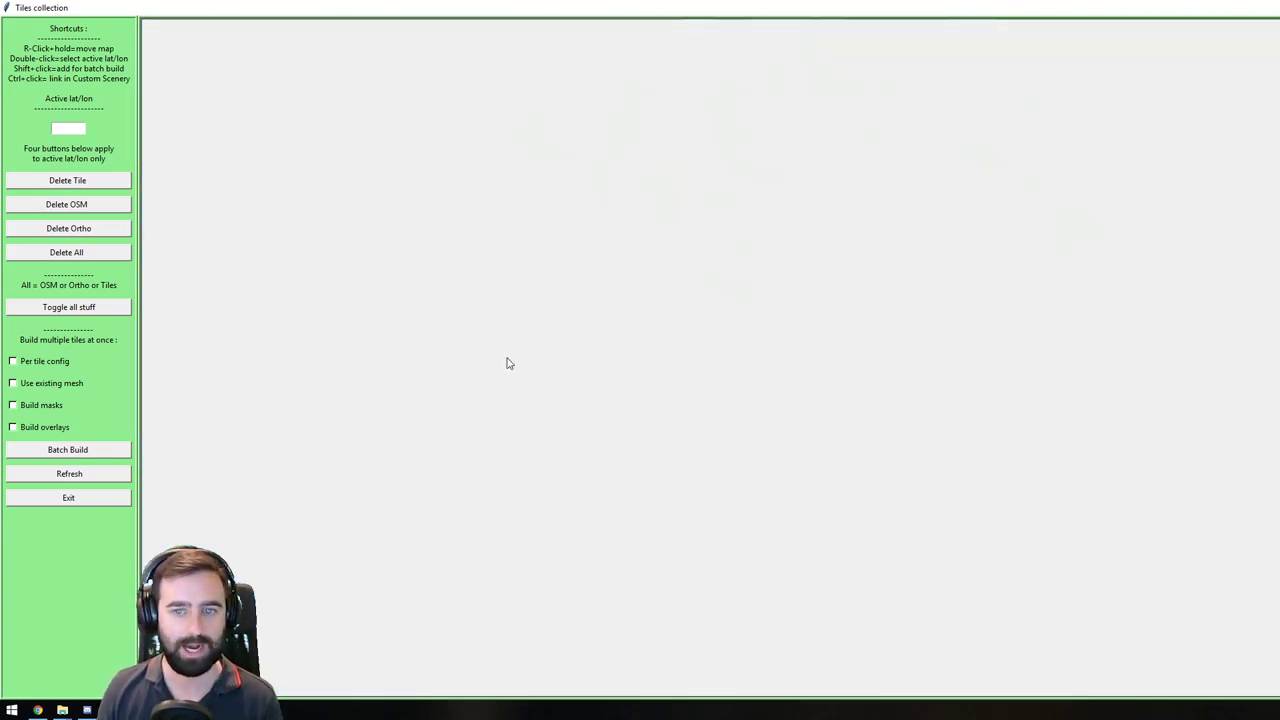
drag(897, 388, 657, 443)
drag(1220, 460, 686, 443)
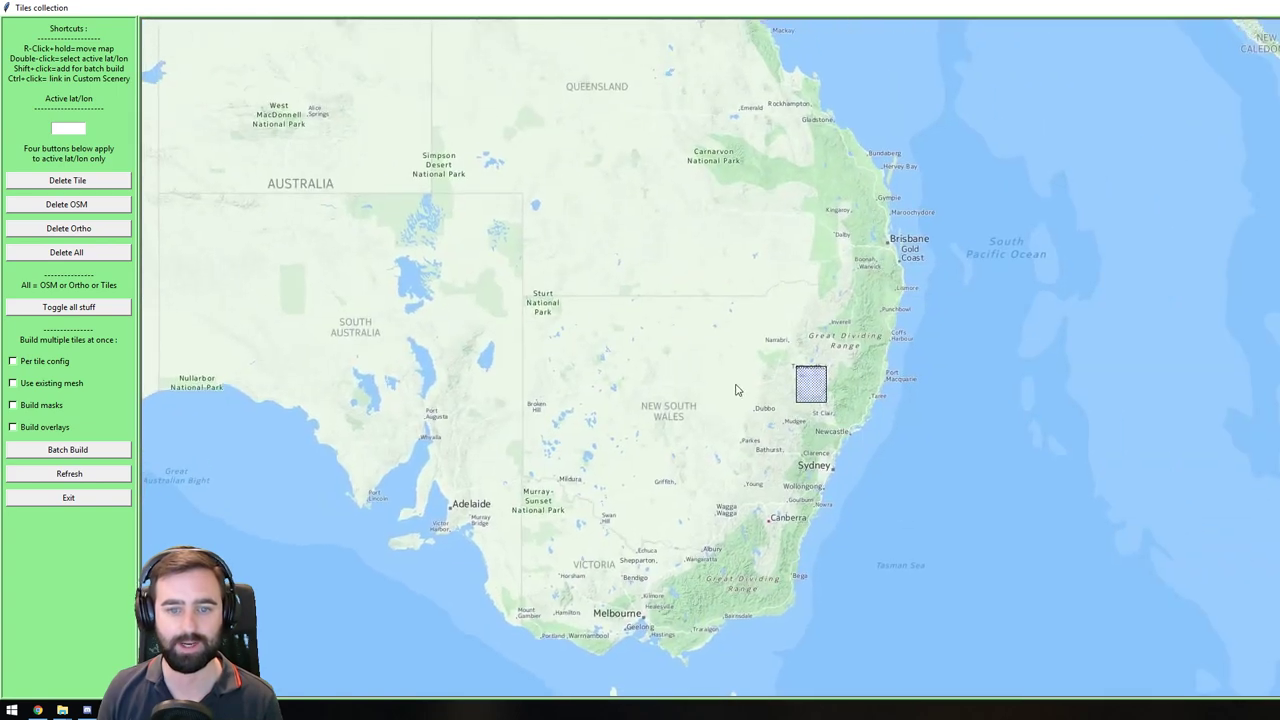
mouse_move(737, 389)
mouse_down()
mouse_move(737, 502)
mouse_move(623, 471)
mouse_move(720, 299)
mouse_up()
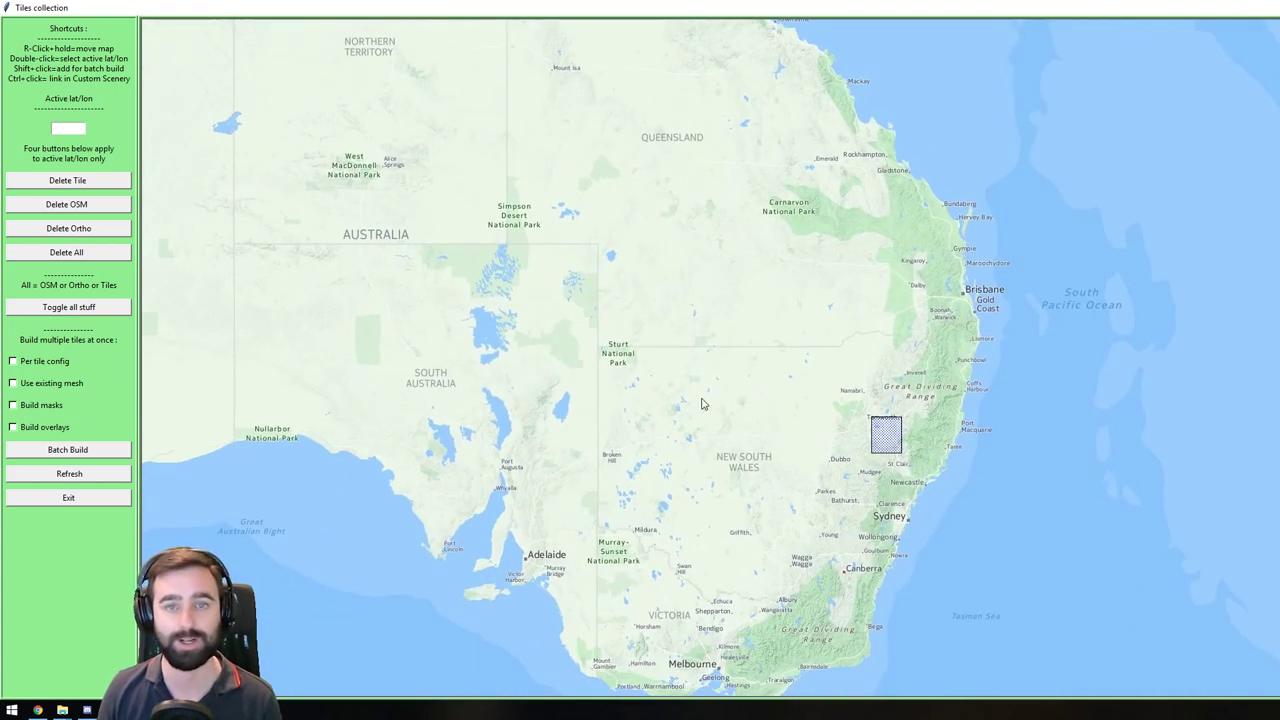
drag(701, 404, 683, 312)
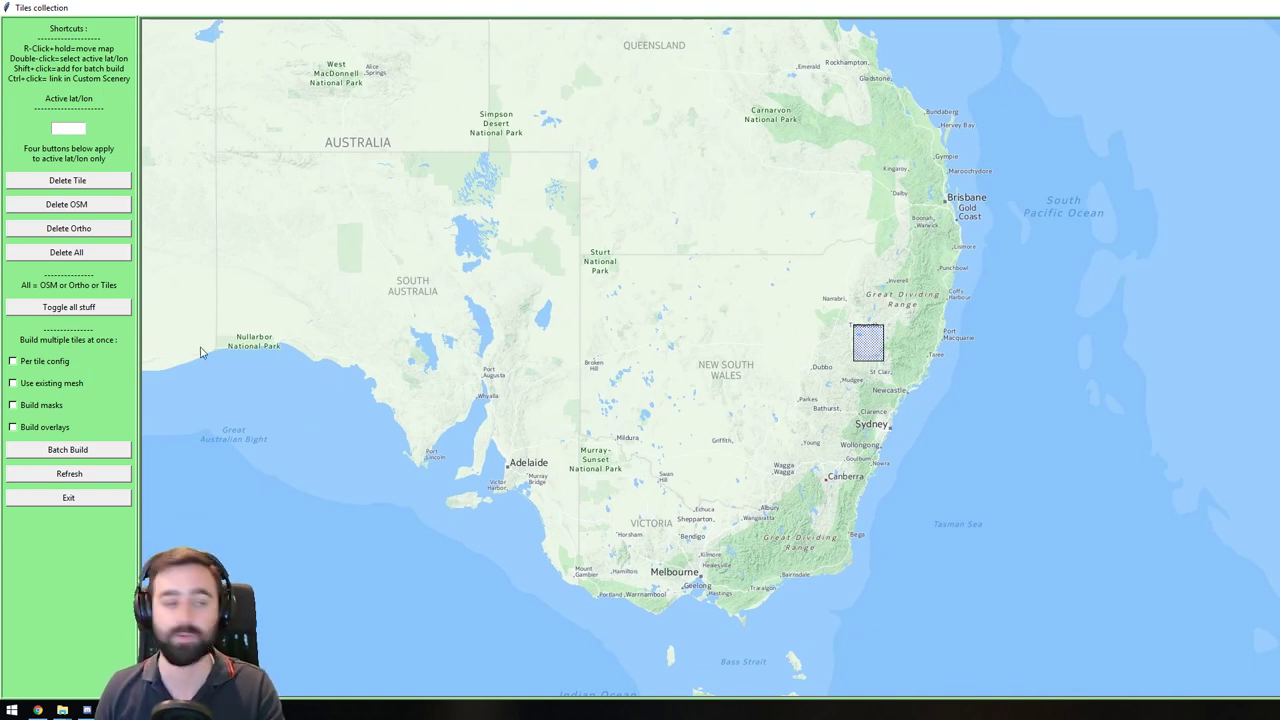
Tick Build masks and Build overlays, then pan the map north toward Cairns
click(31, 409)
click(34, 432)
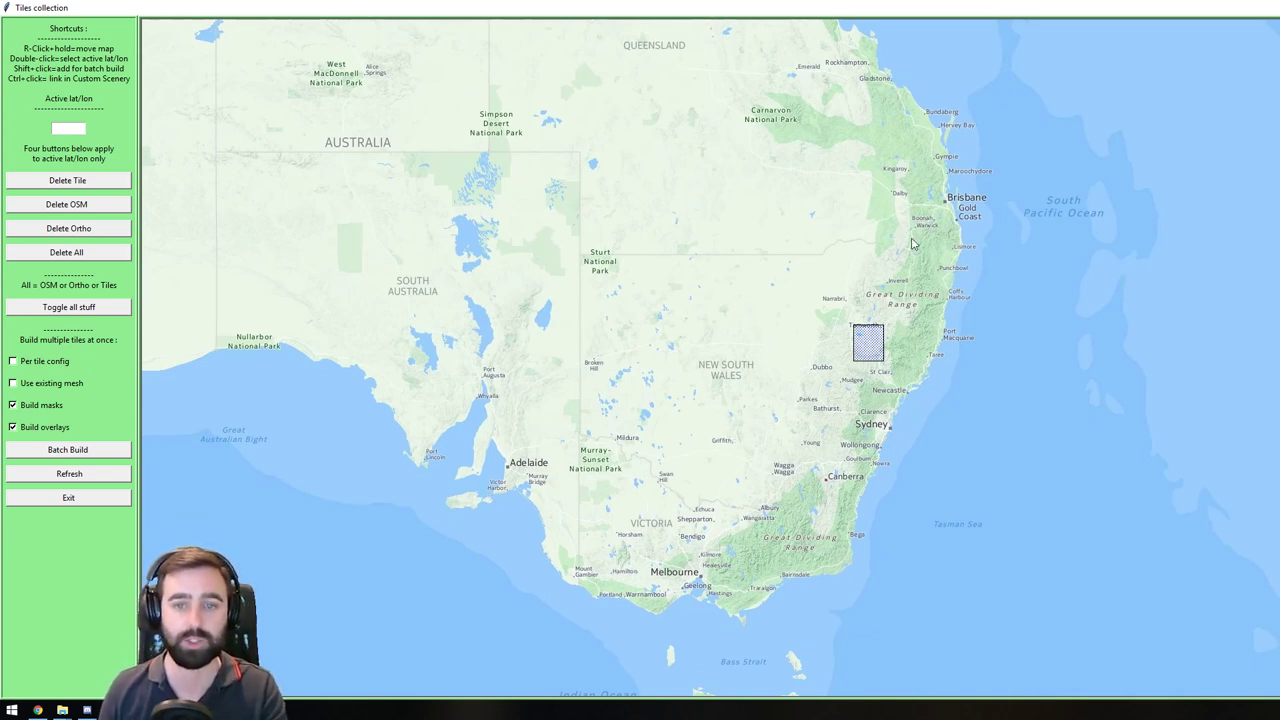
drag(912, 244, 925, 220)
drag(697, 535, 657, 403)
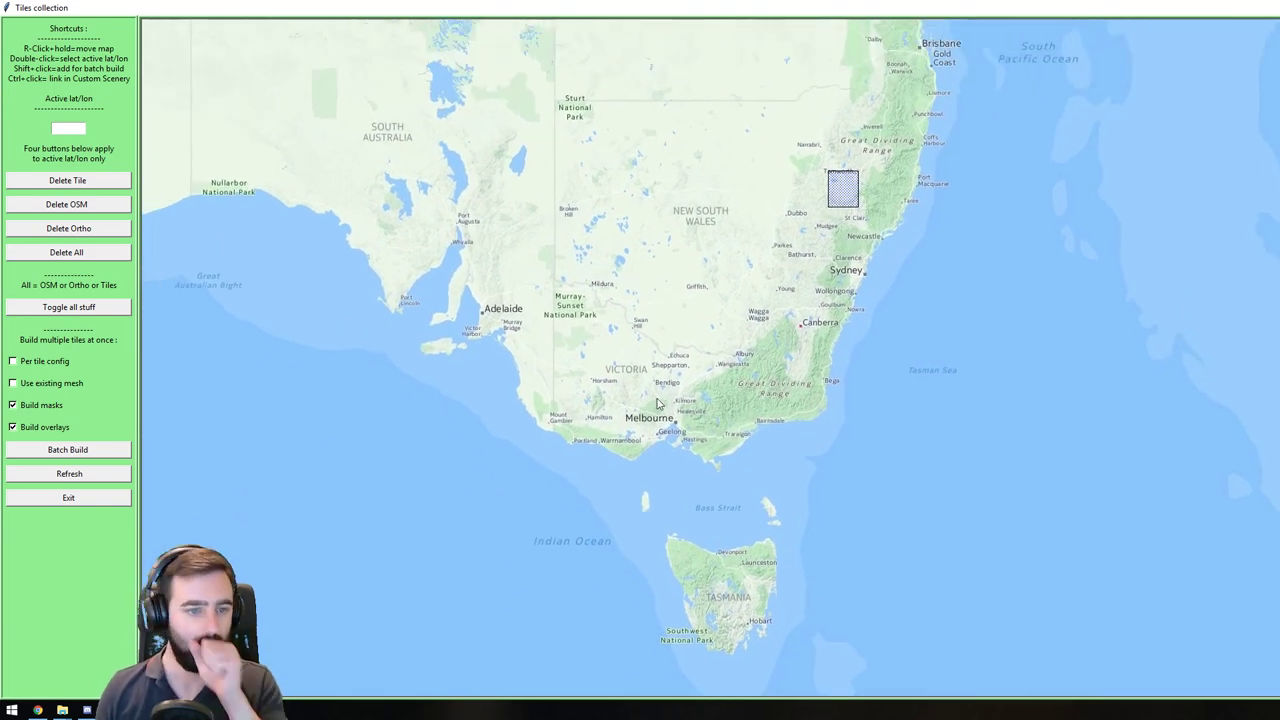
drag(713, 277, 839, 345)
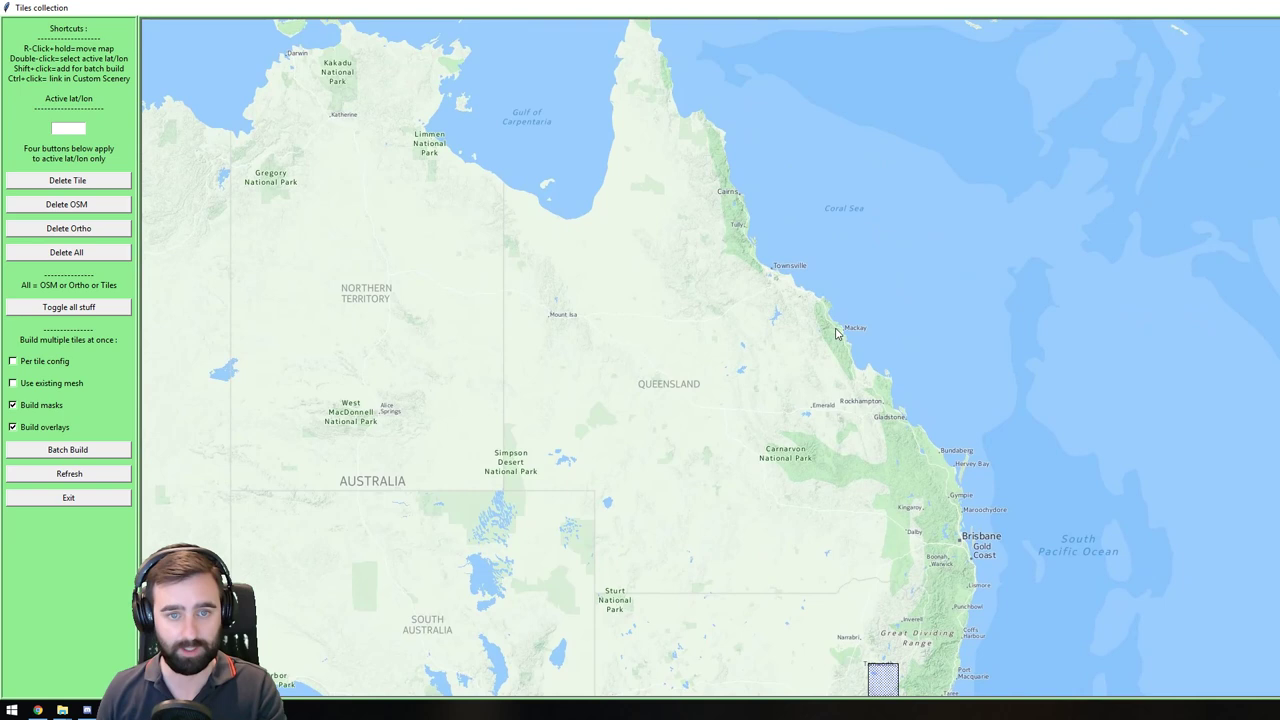
Mark ten tiles around Cairns for the batch and move the restored tile map aside
shift+click(731, 183)
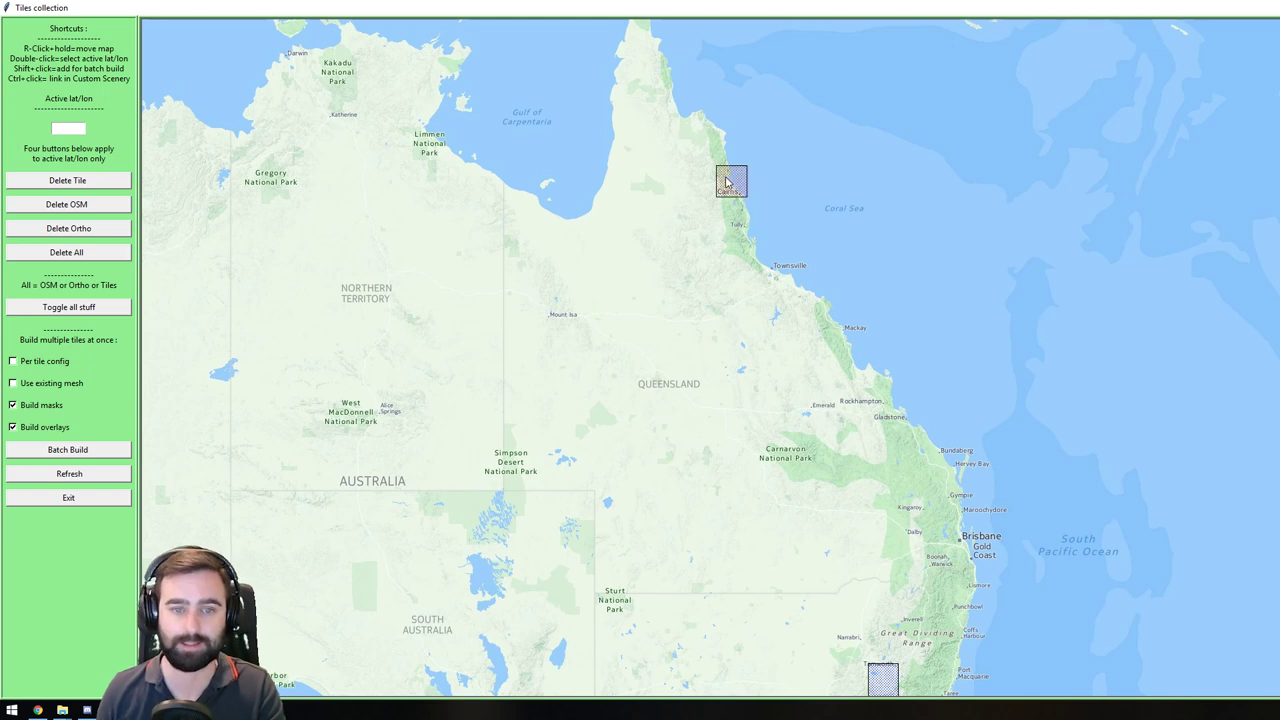
shift+click(733, 214)
shift+click(758, 220)
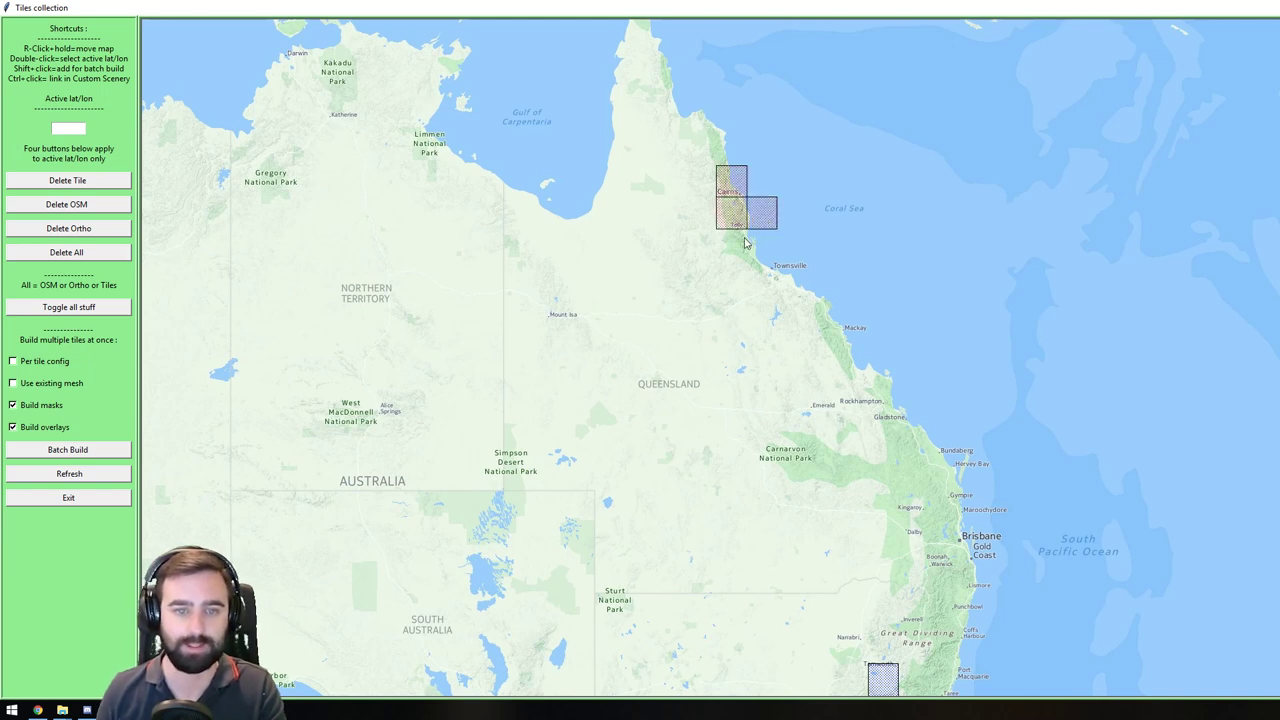
shift+click(751, 244)
shift+click(739, 246)
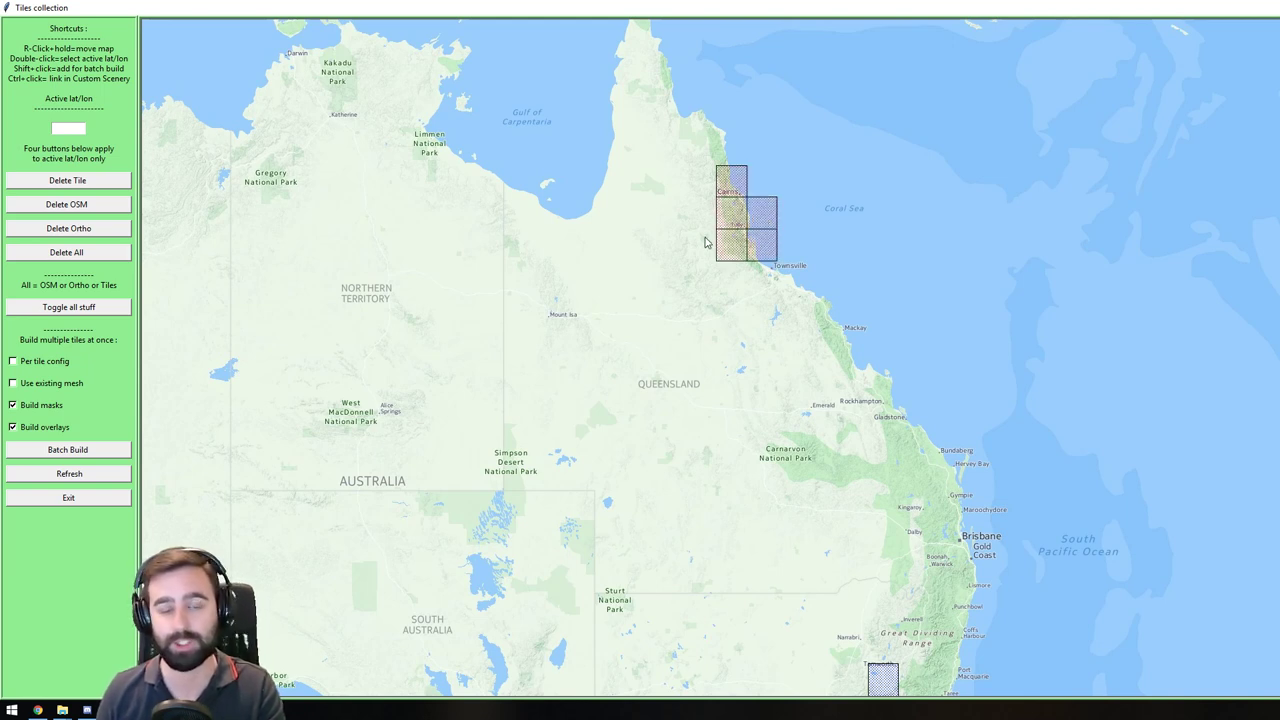
shift+click(698, 243)
shift+click(705, 209)
shift+click(705, 186)
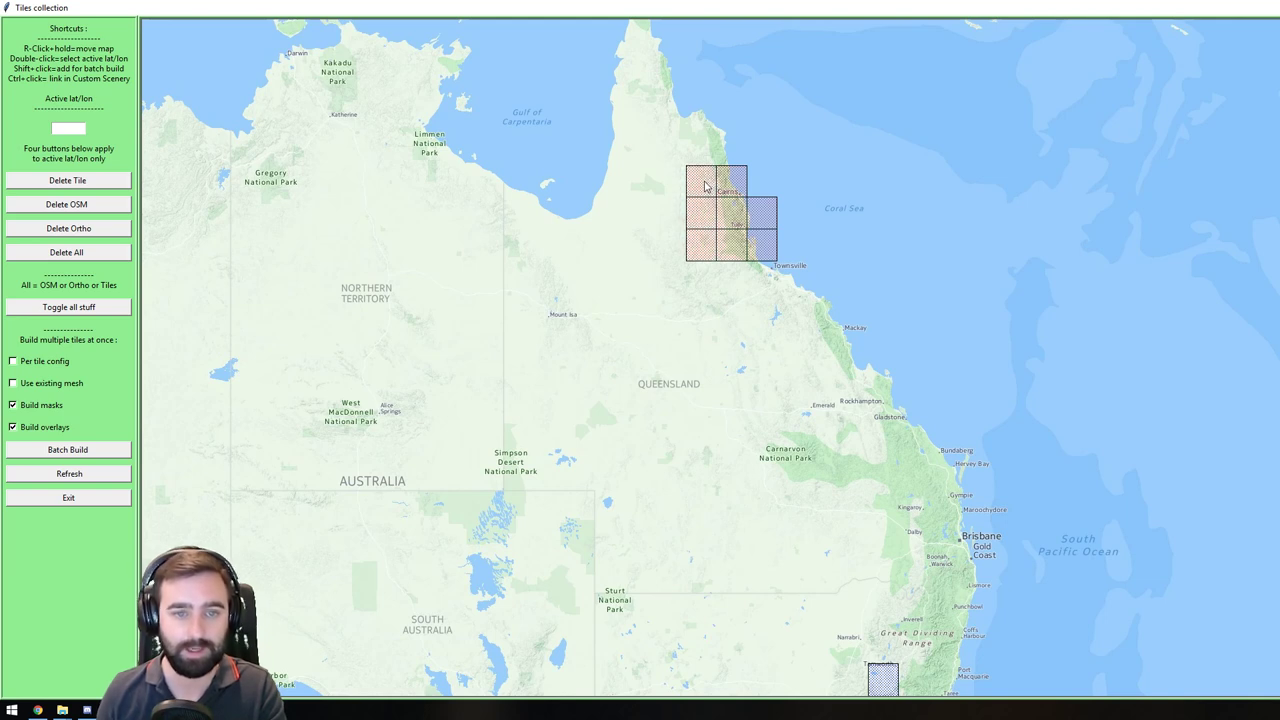
shift+click(709, 155)
shift+click(725, 156)
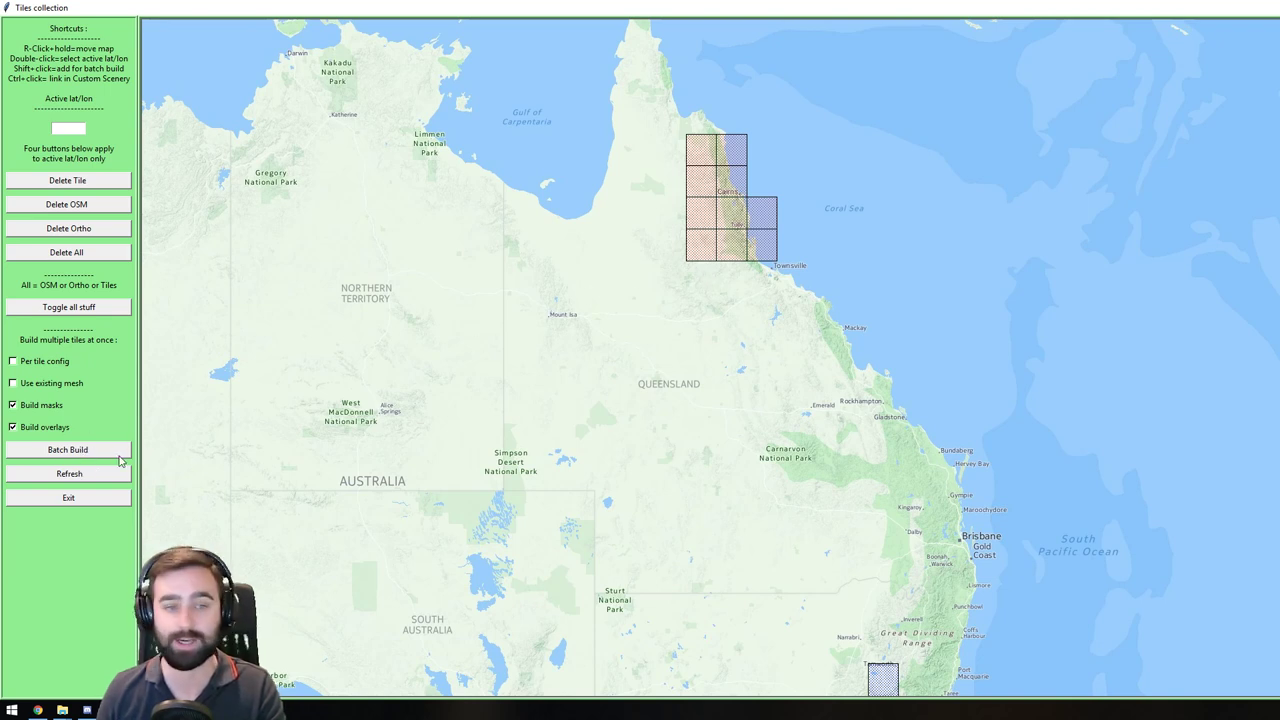
drag(737, 6, 351, 108)
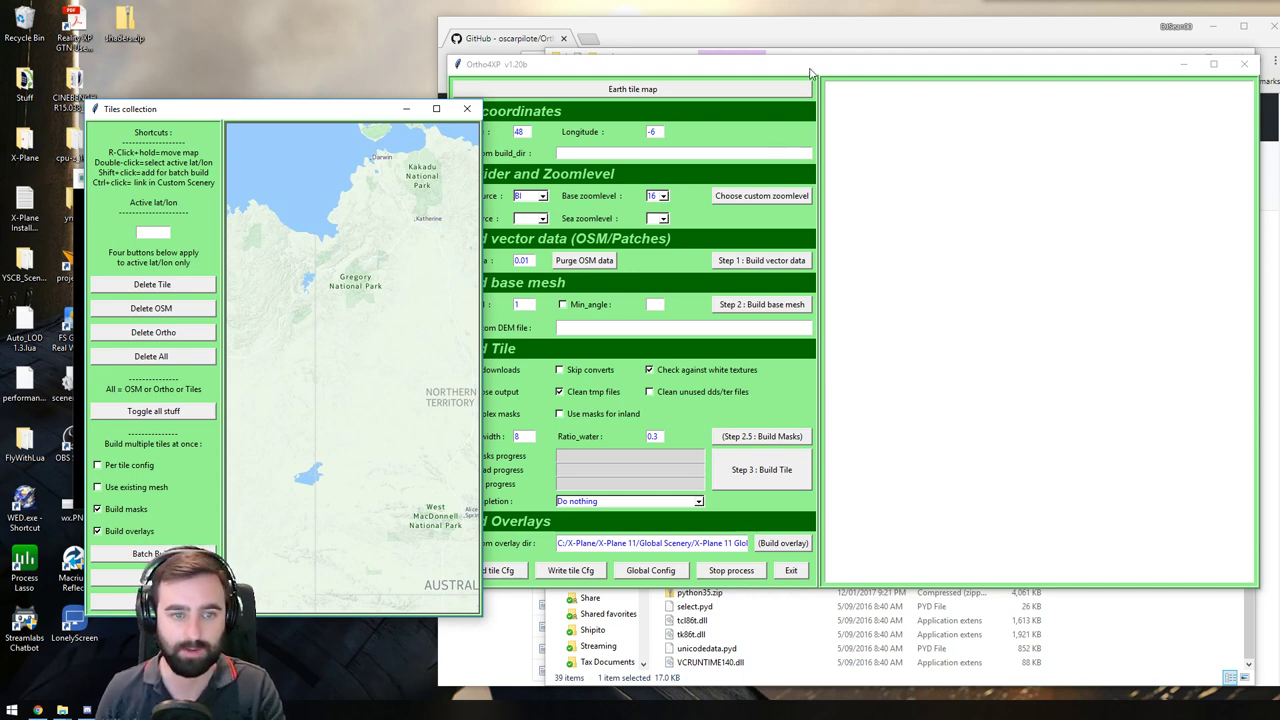
Move the Ortho4XP window right and drop down the Base zoomlevel list
drag(813, 74, 954, 120)
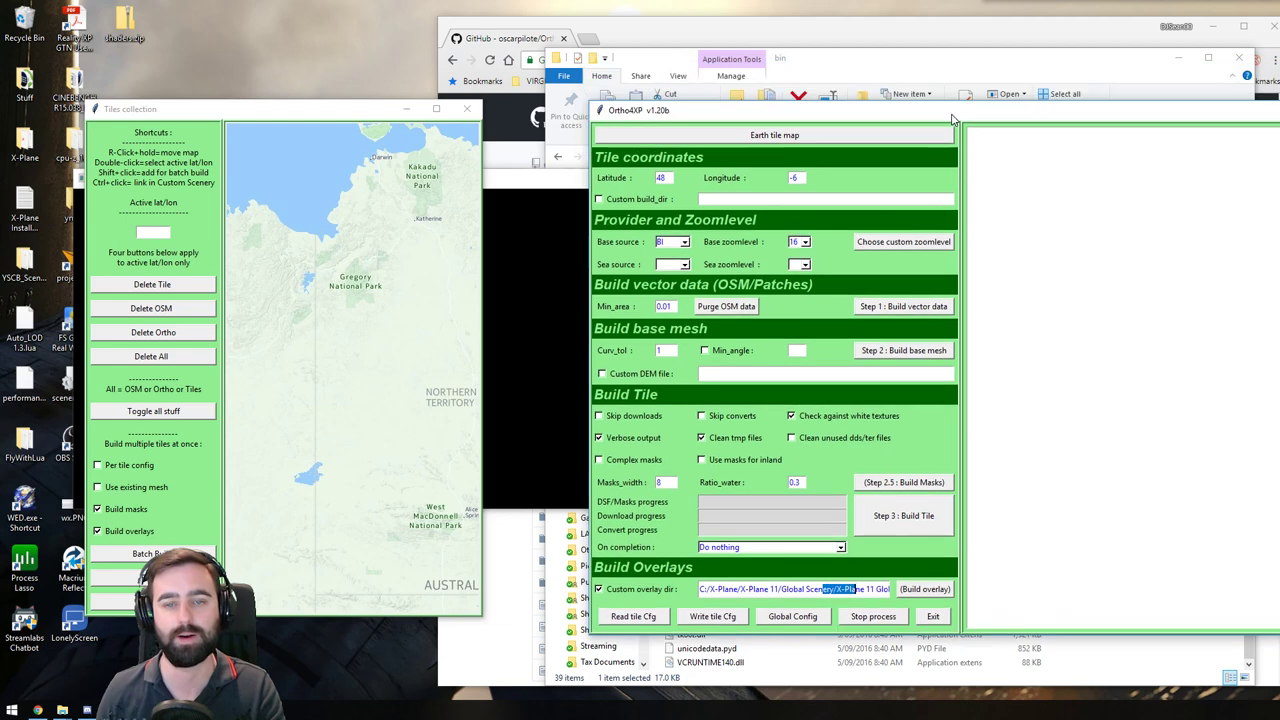
click(805, 242)
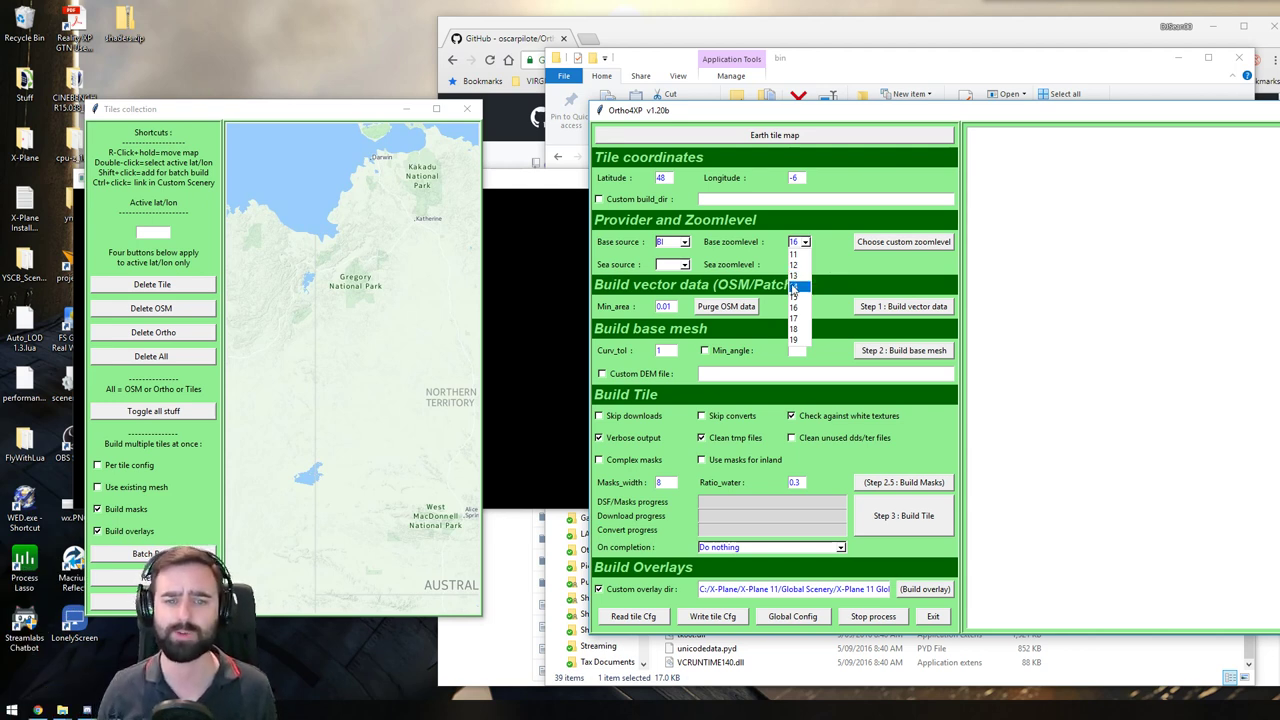
Set base zoomlevel to 14 (briefly trying 17) and maximize the Tiles collection map
click(796, 288)
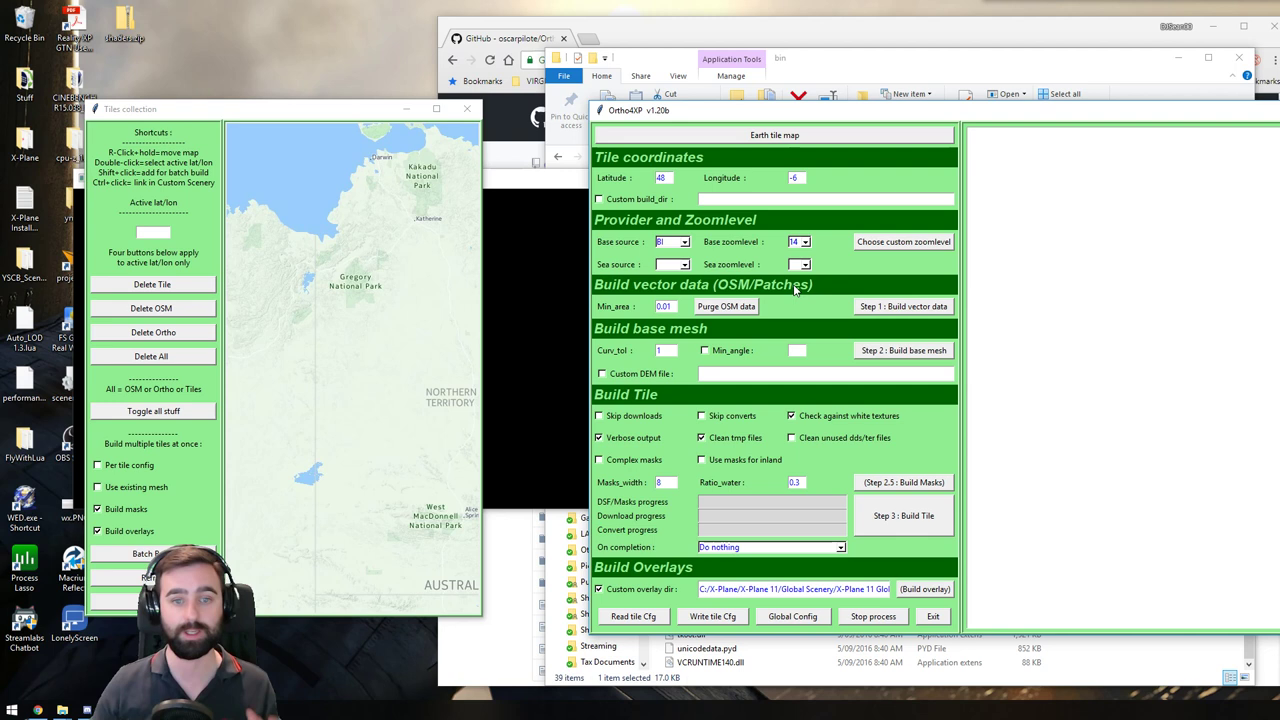
click(798, 242)
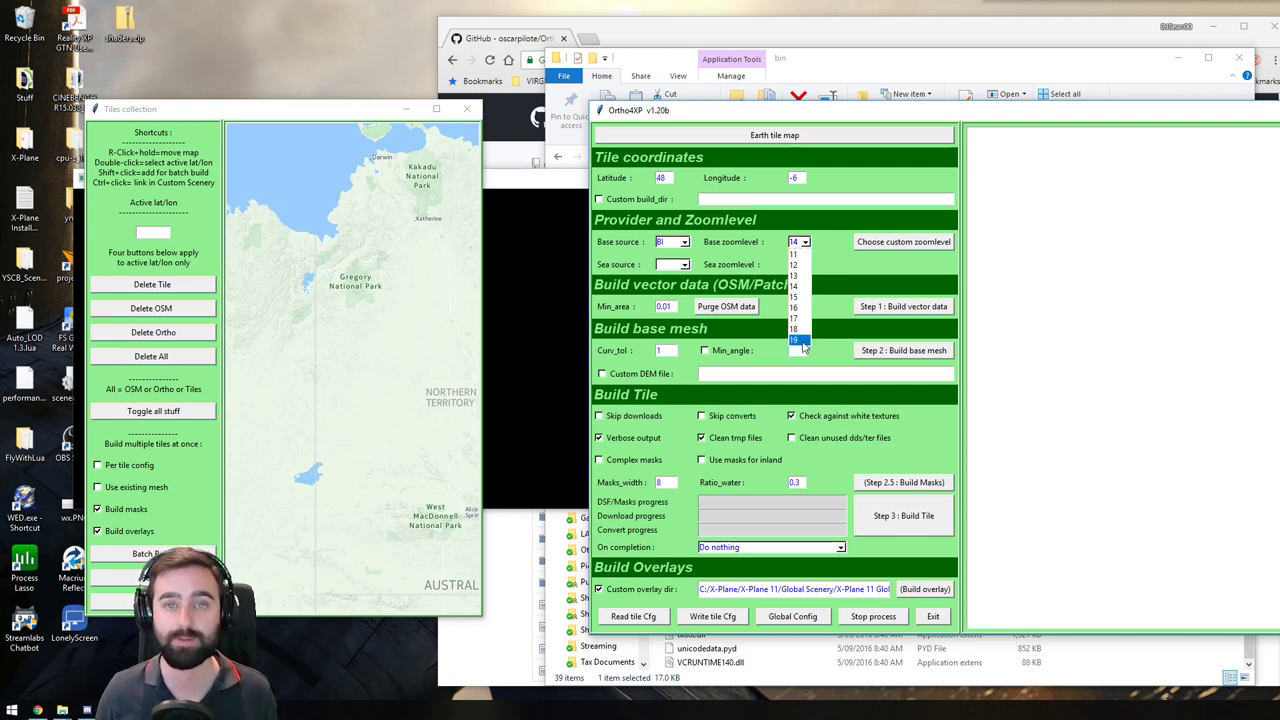
click(799, 318)
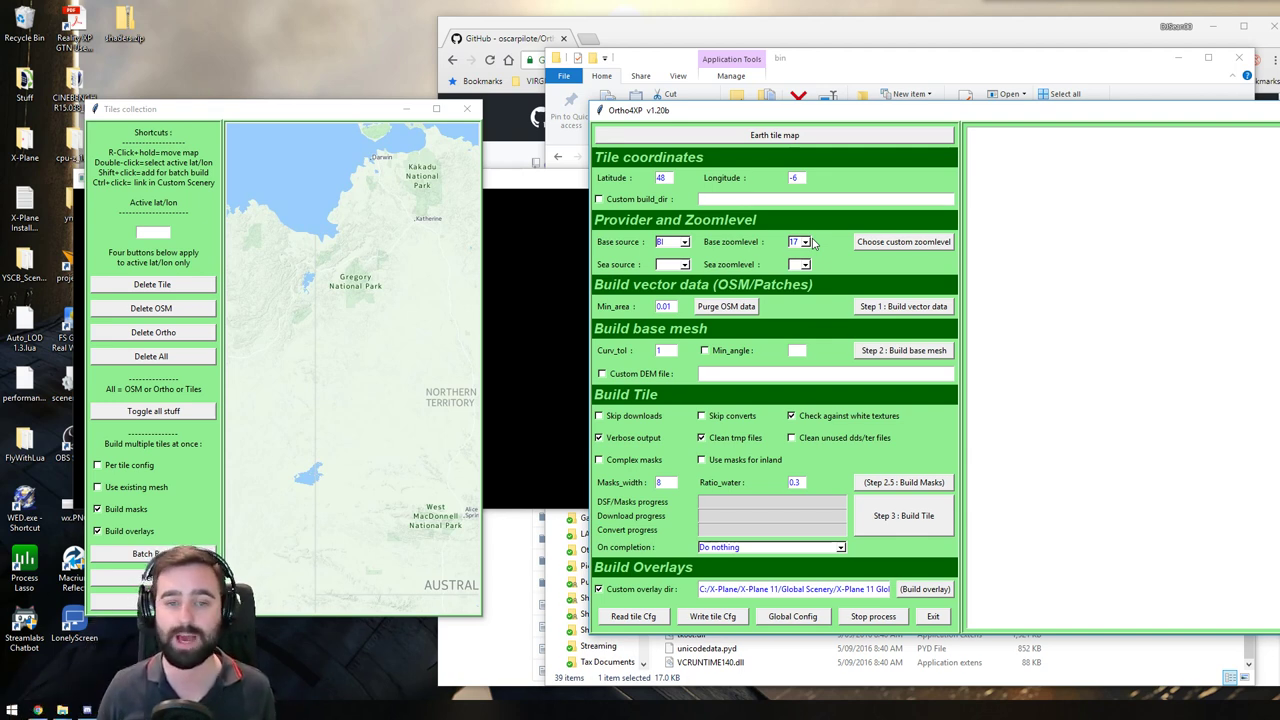
drag(862, 118, 893, 92)
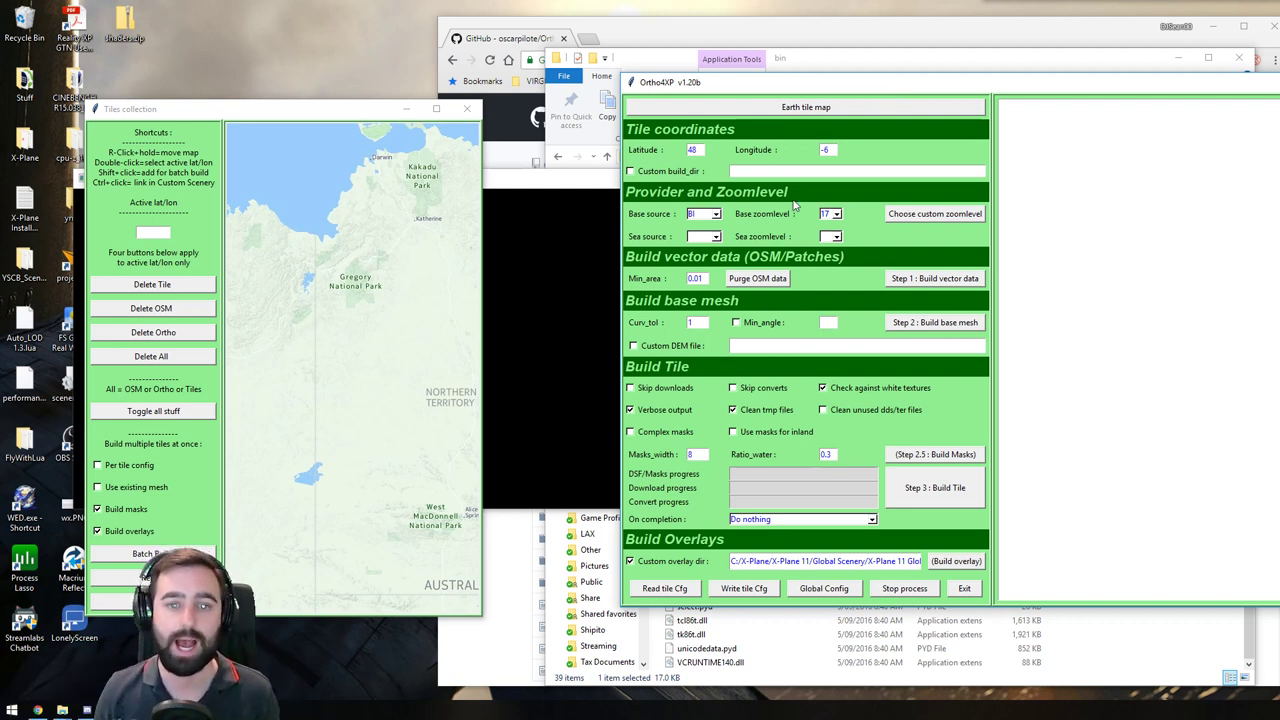
click(826, 214)
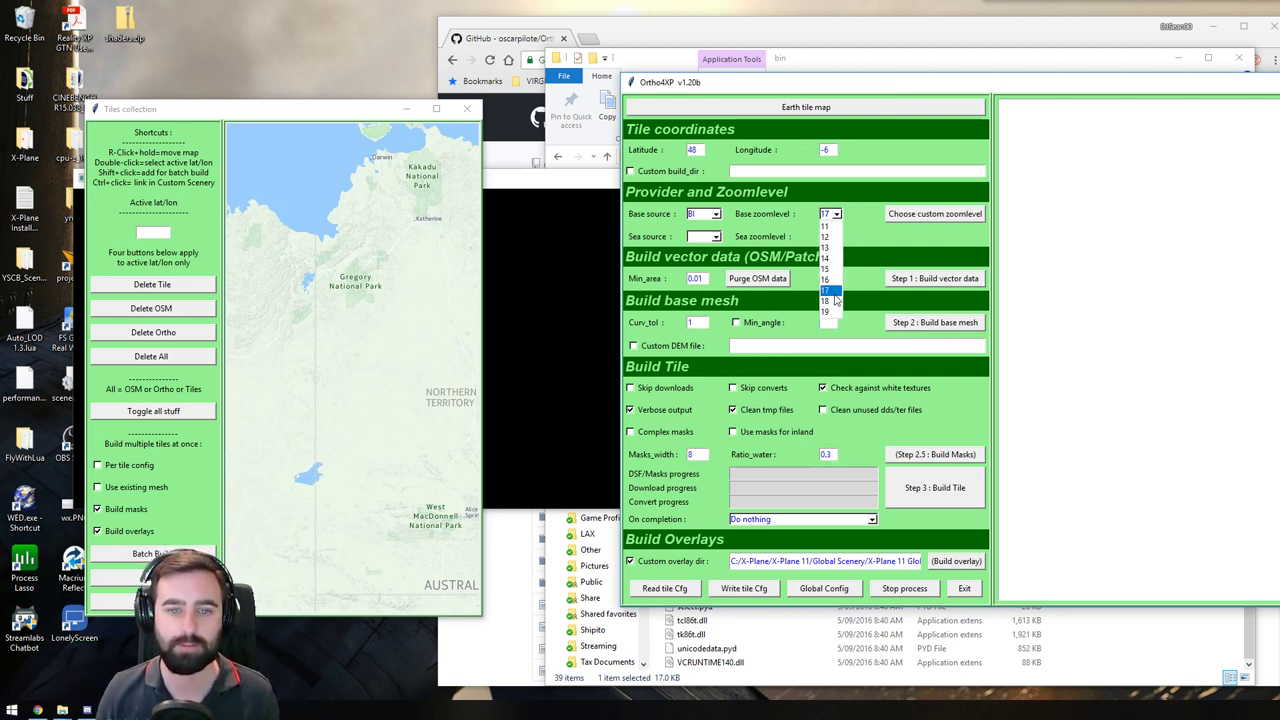
click(833, 259)
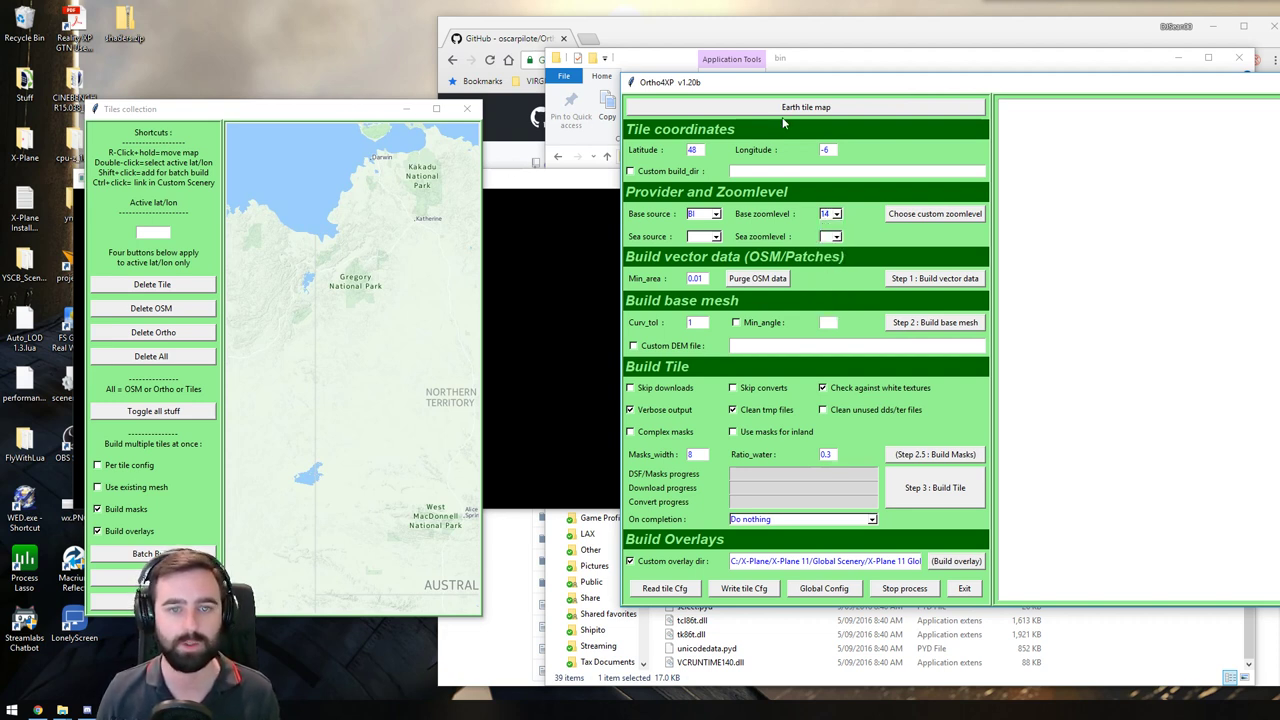
double_click(371, 114)
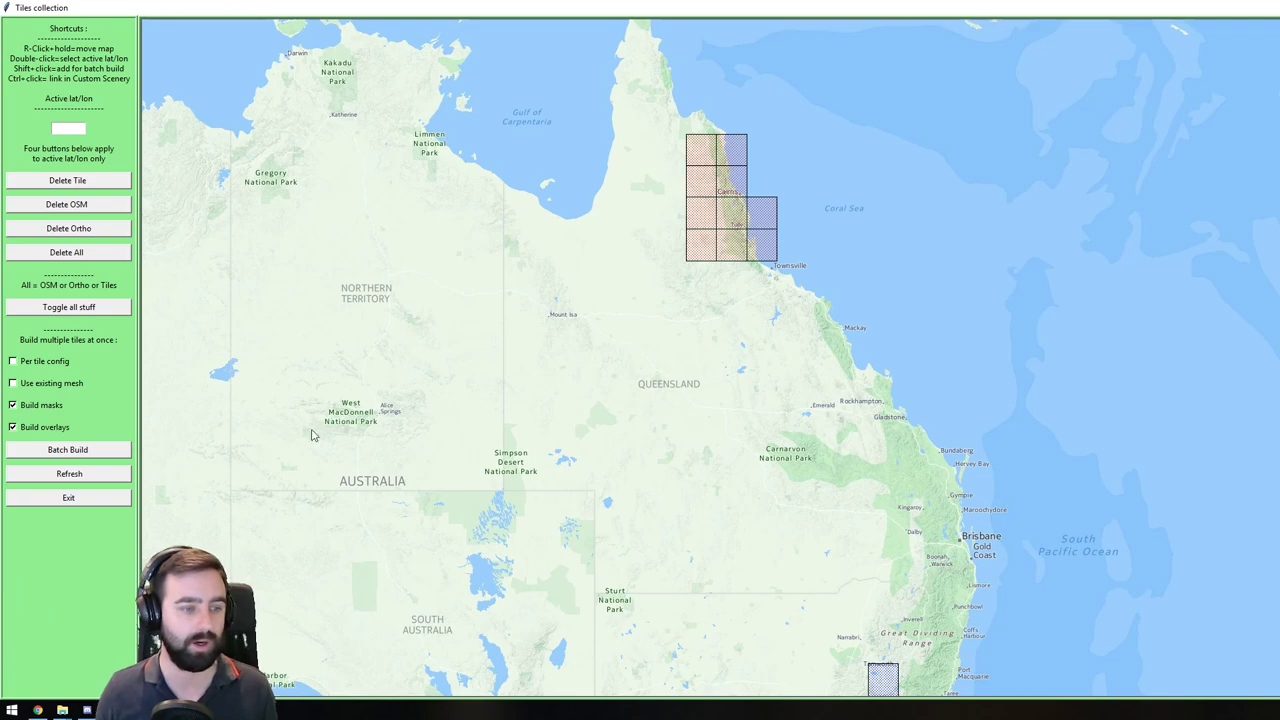
Make tile -17+145 active and open its Choose custom zoomlevel preview
drag(869, 10, 327, 114)
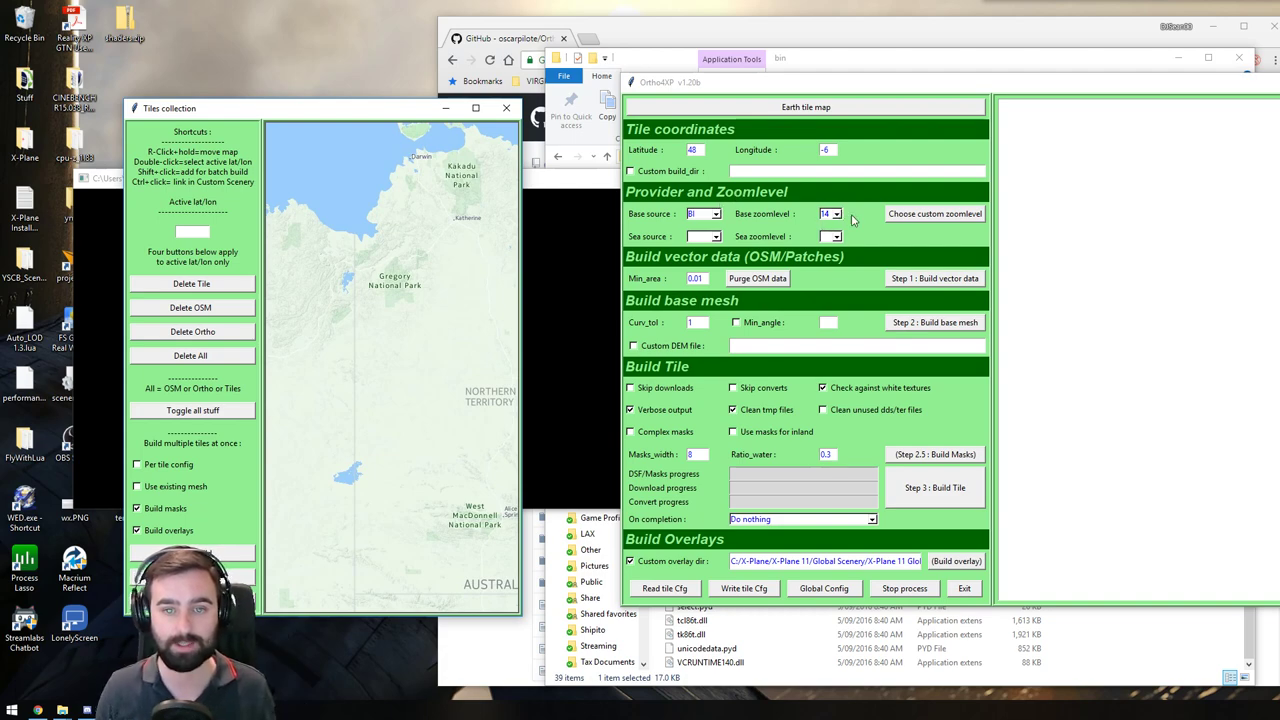
click(948, 217)
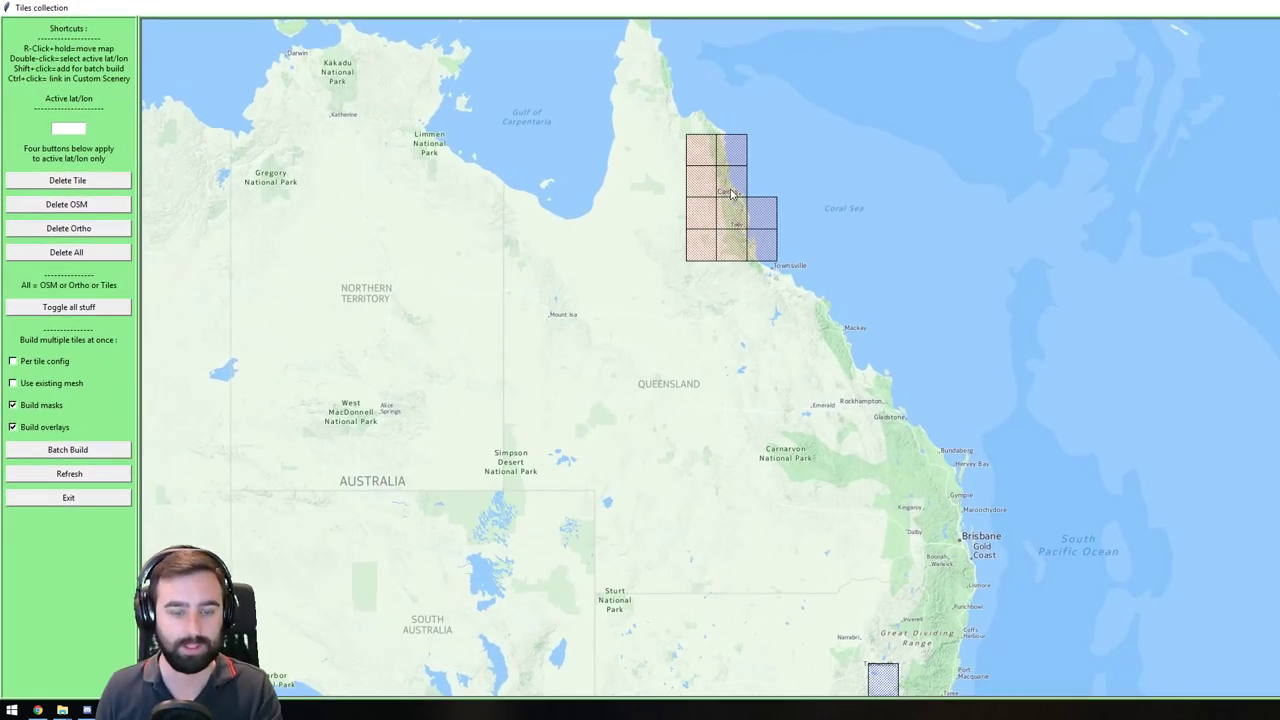
double_click(733, 186)
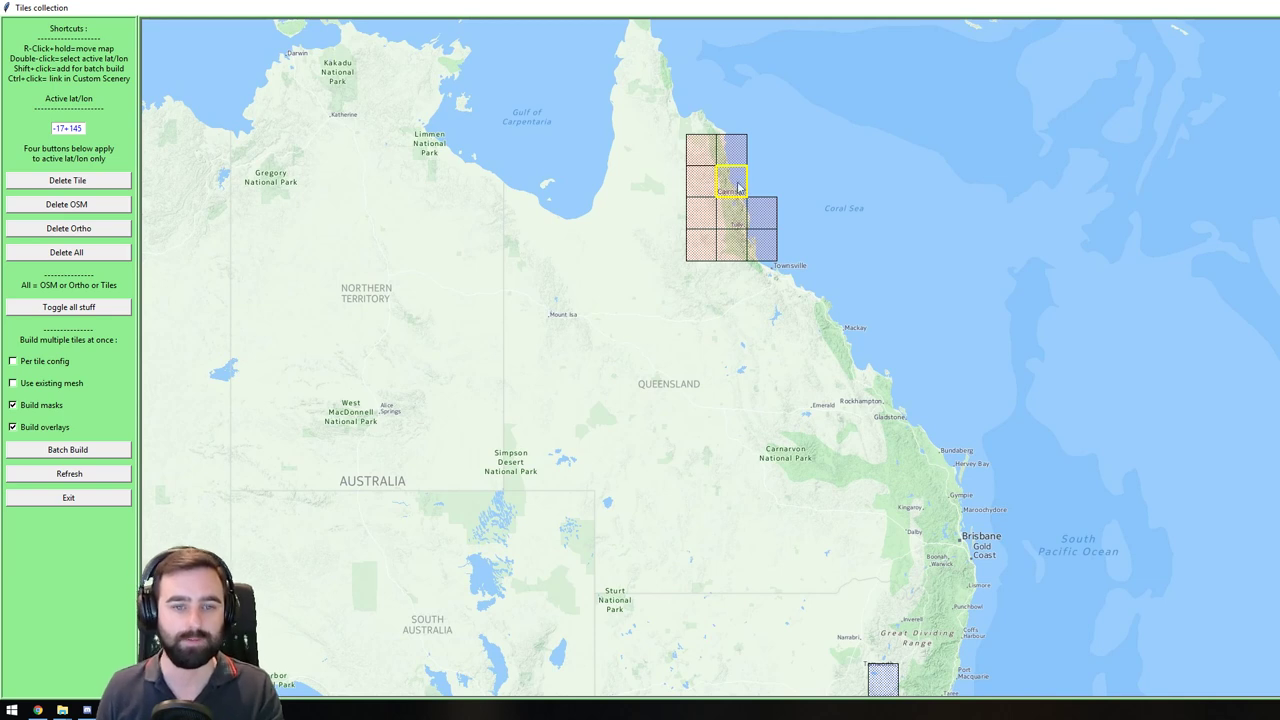
drag(822, 8, 339, 102)
click(943, 222)
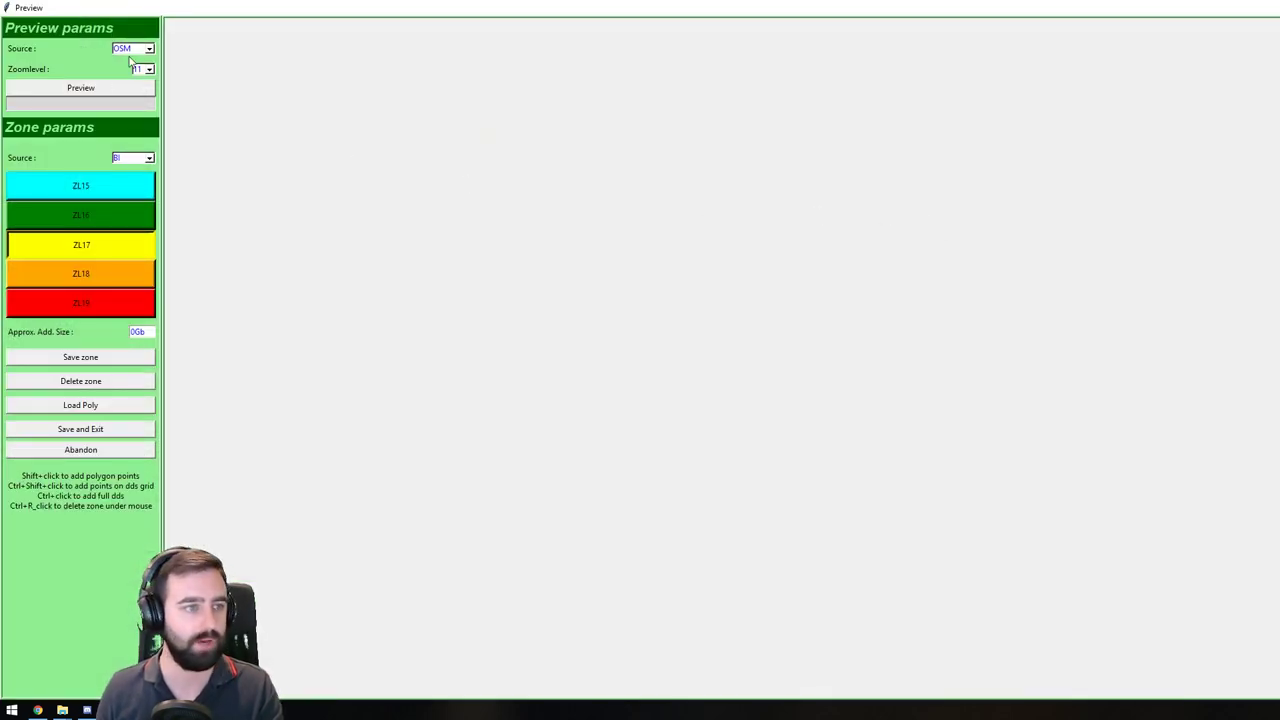
Preview the Cairns tile with BI imagery at zoomlevel 11
click(148, 50)
click(137, 74)
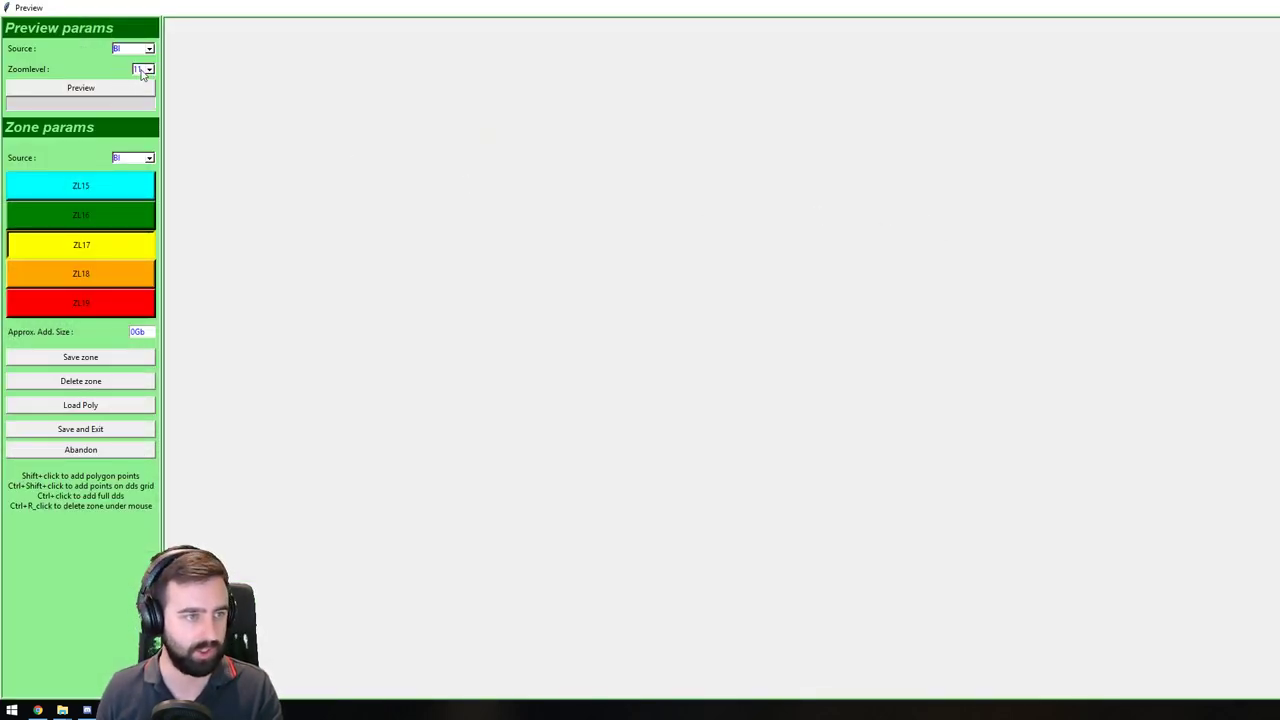
click(148, 69)
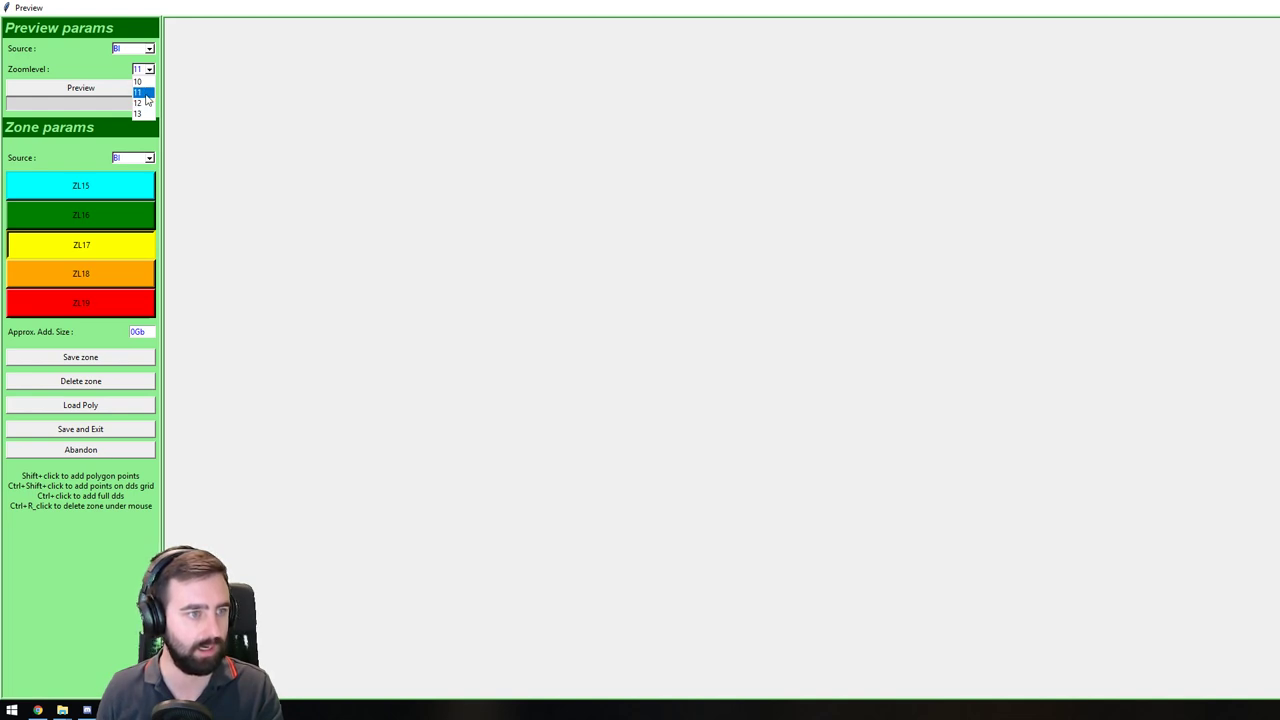
click(145, 94)
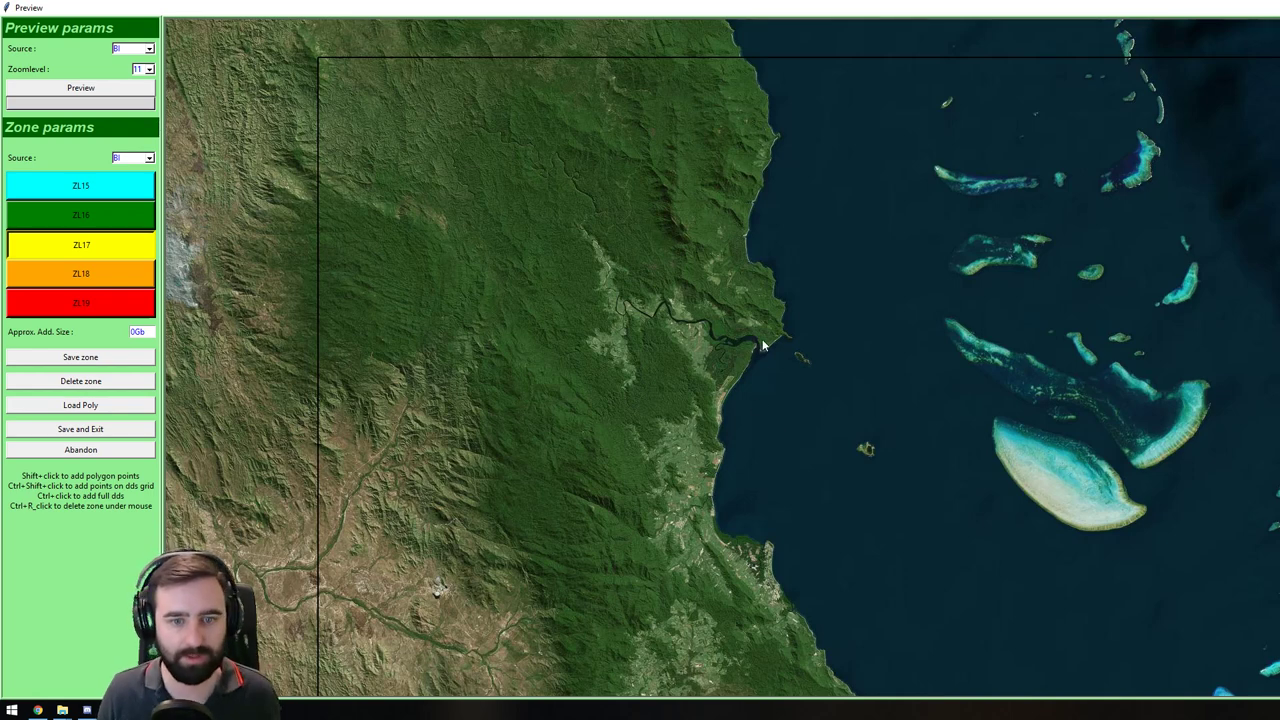
drag(757, 349, 758, 312)
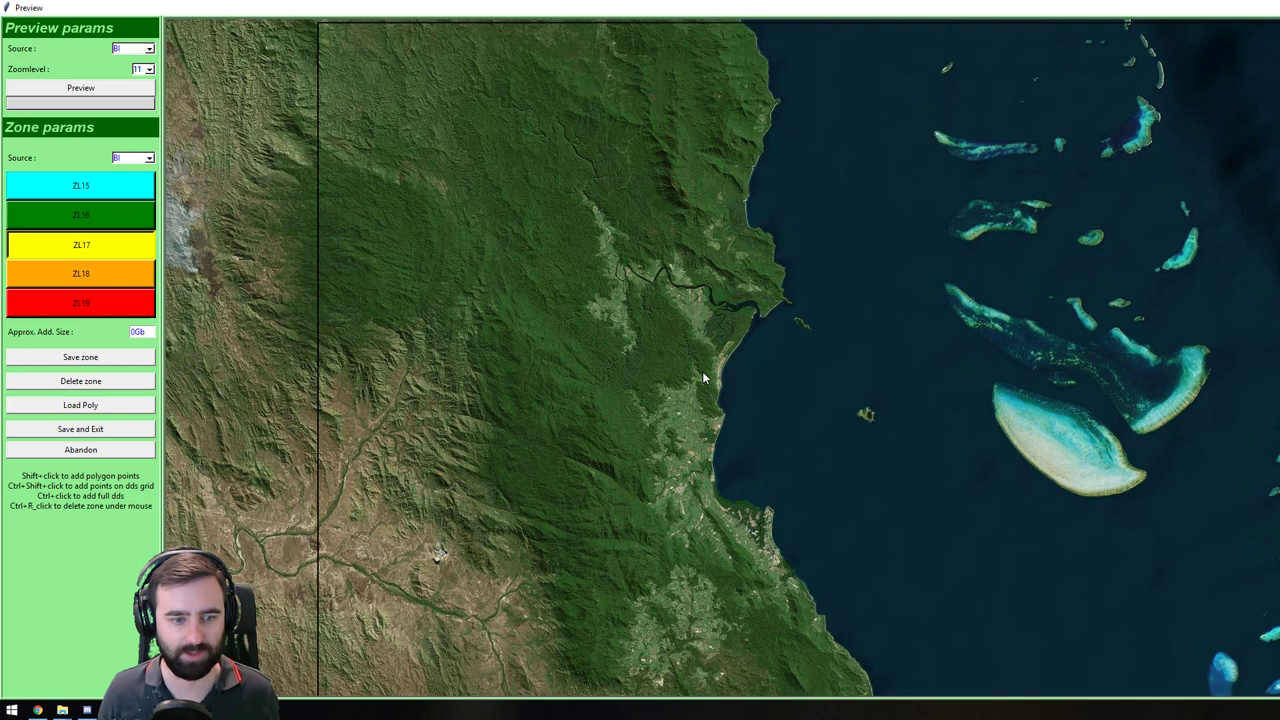
drag(765, 434, 762, 448)
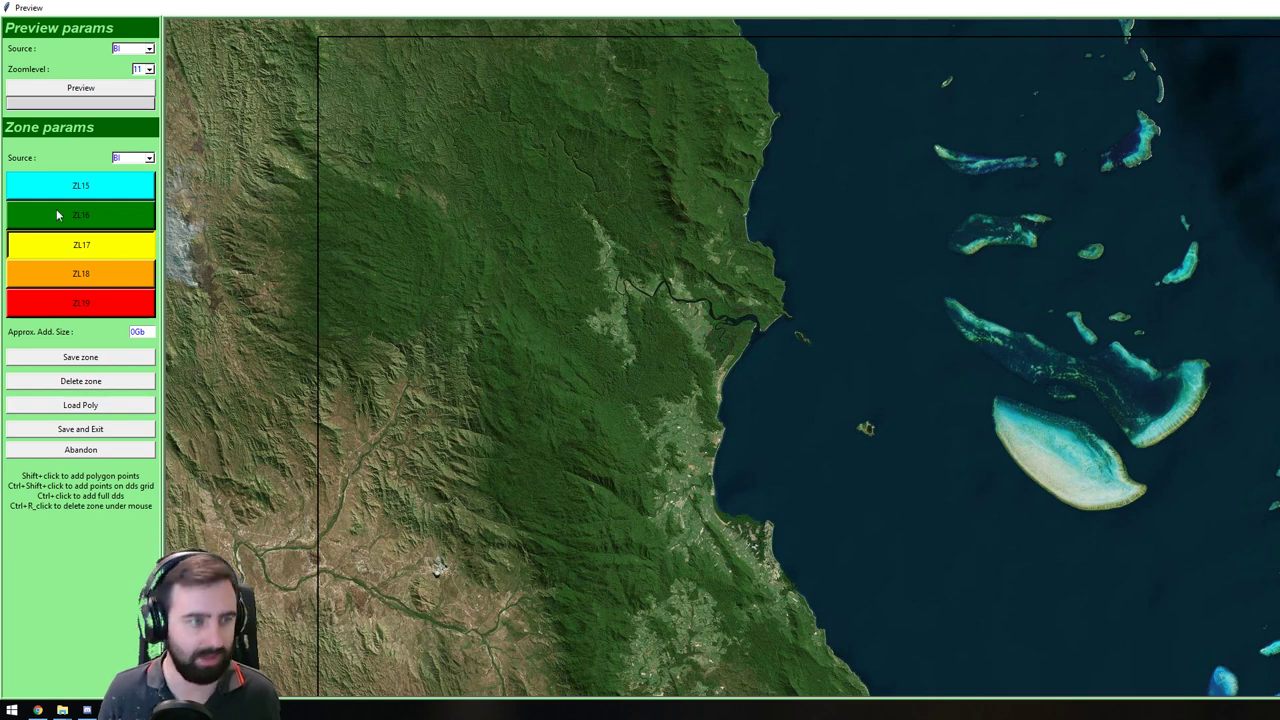
Re-render the preview at zoomlevel 12
click(147, 70)
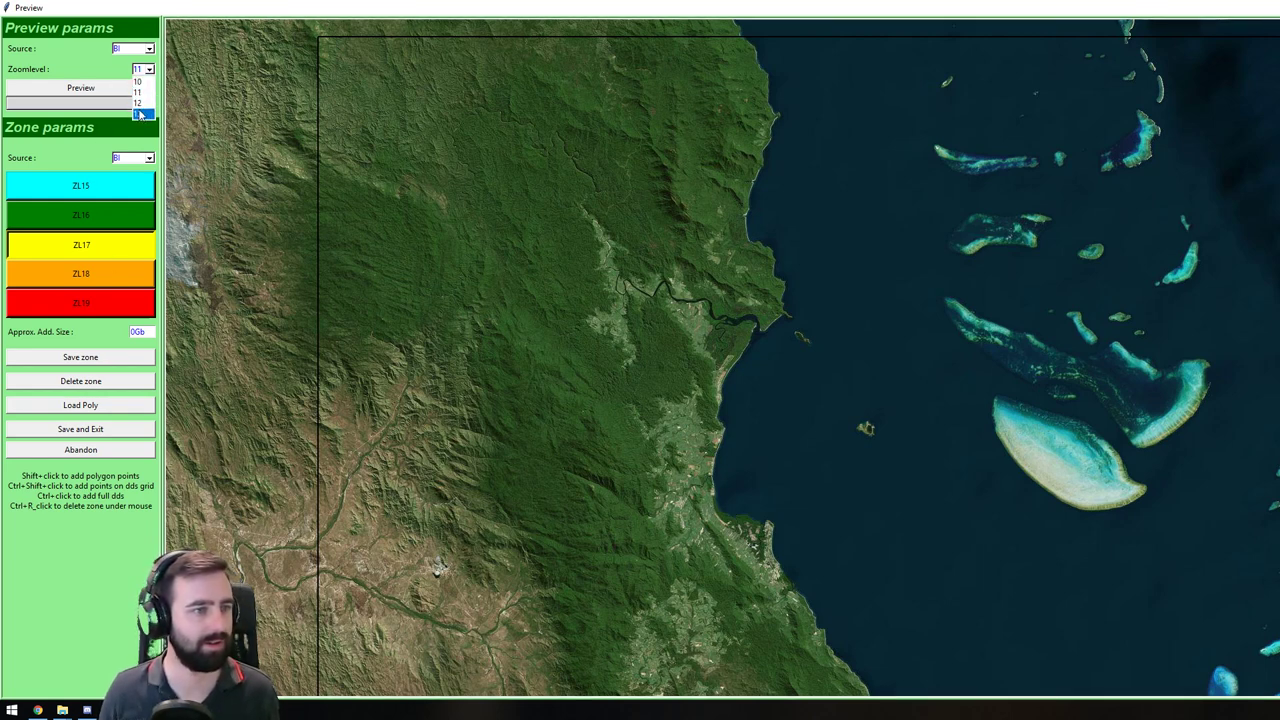
click(140, 114)
click(107, 88)
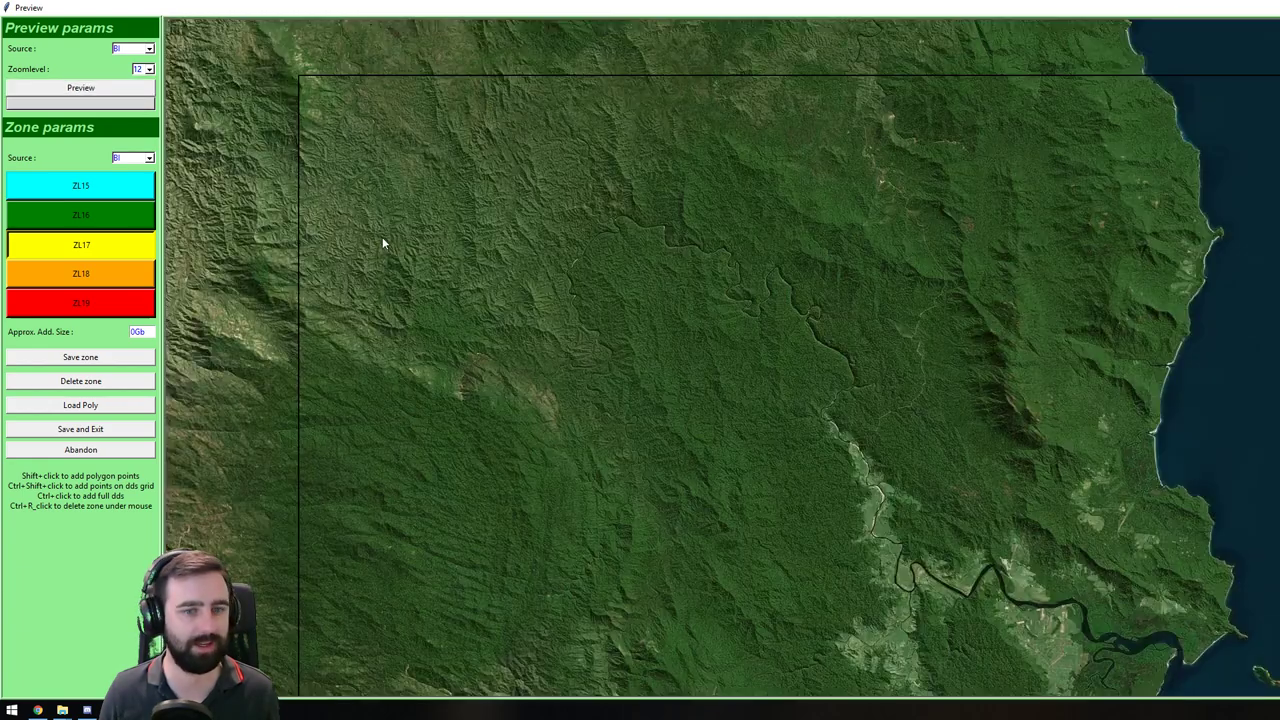
Pan the Preview map to show Cairns, the bay and the inland lake
drag(1136, 549, 1085, 229)
drag(1157, 600, 1132, 287)
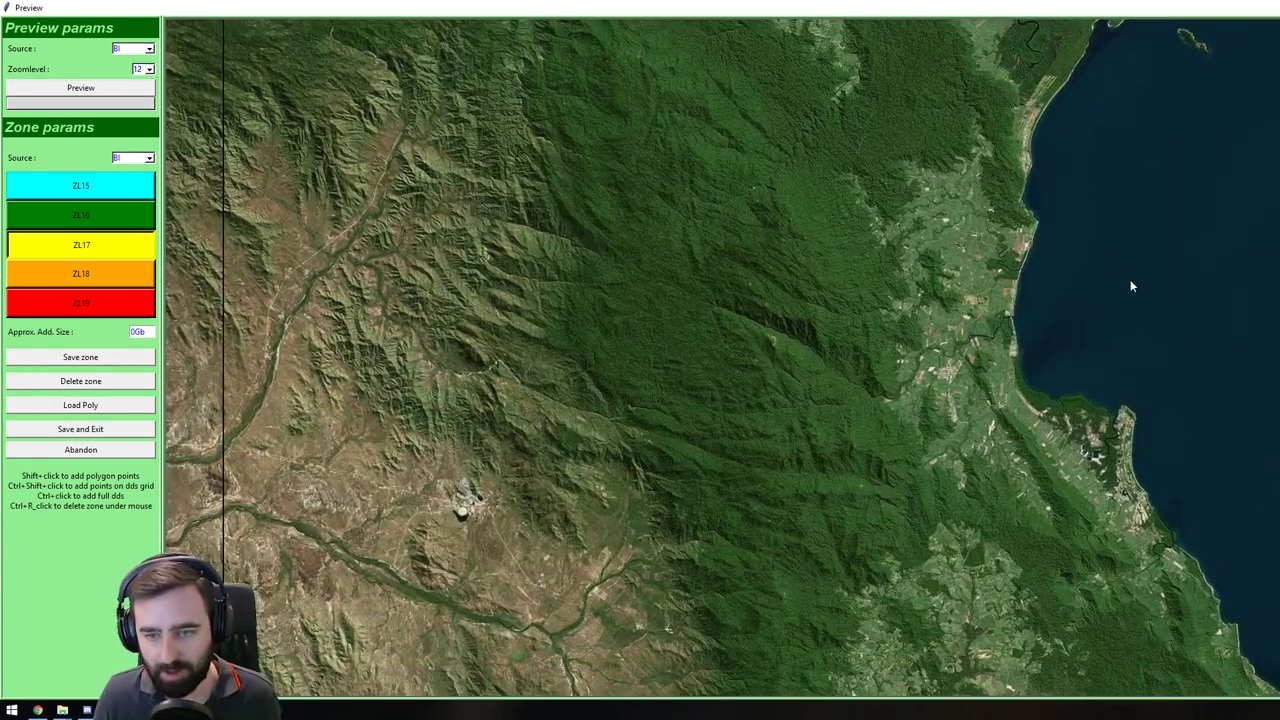
drag(1272, 566, 969, 188)
drag(1150, 600, 1157, 214)
drag(983, 478, 912, 321)
mouse_move(1058, 433)
mouse_down()
mouse_move(986, 405)
mouse_move(955, 366)
mouse_up()
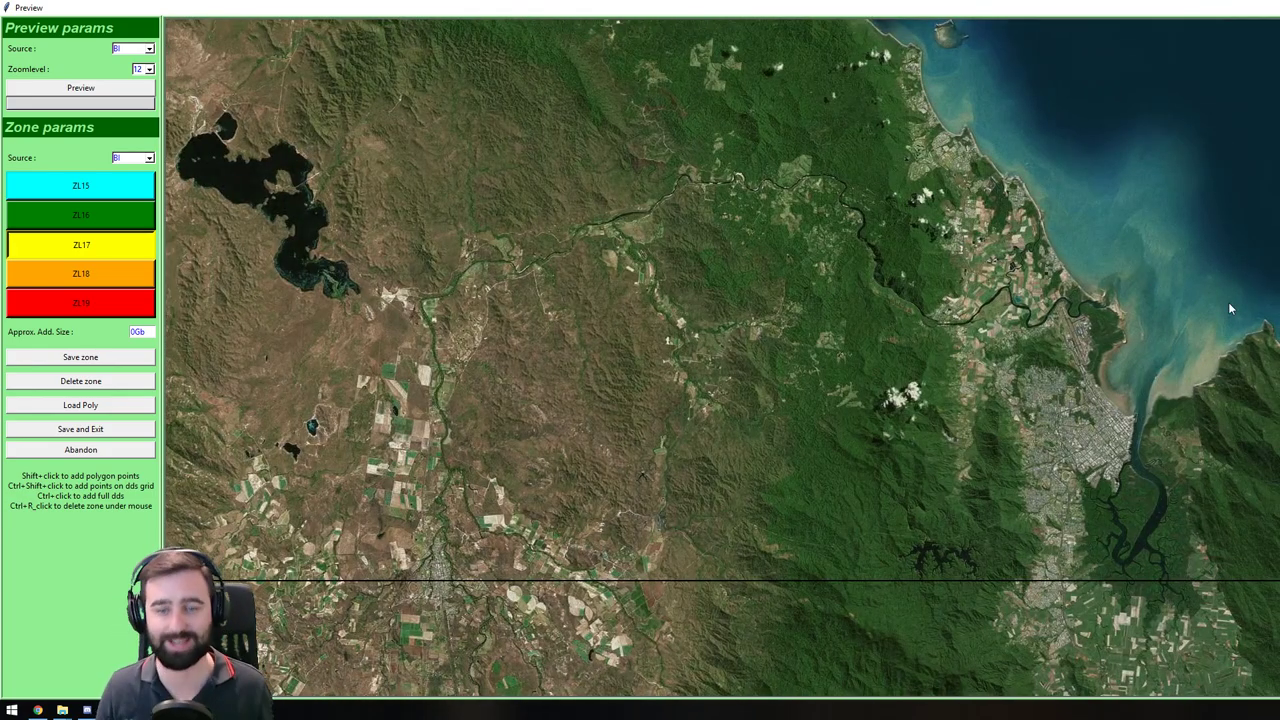
drag(1252, 292, 1250, 358)
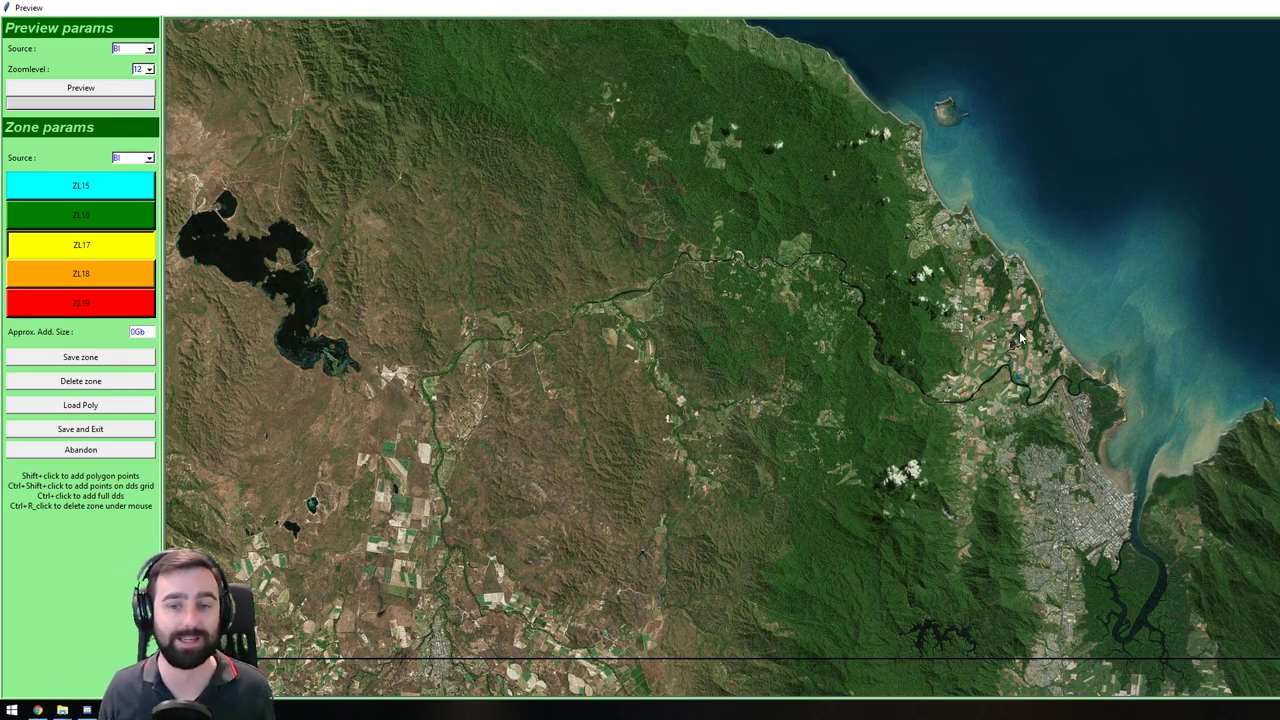
scroll(1000, 330, down, 2)
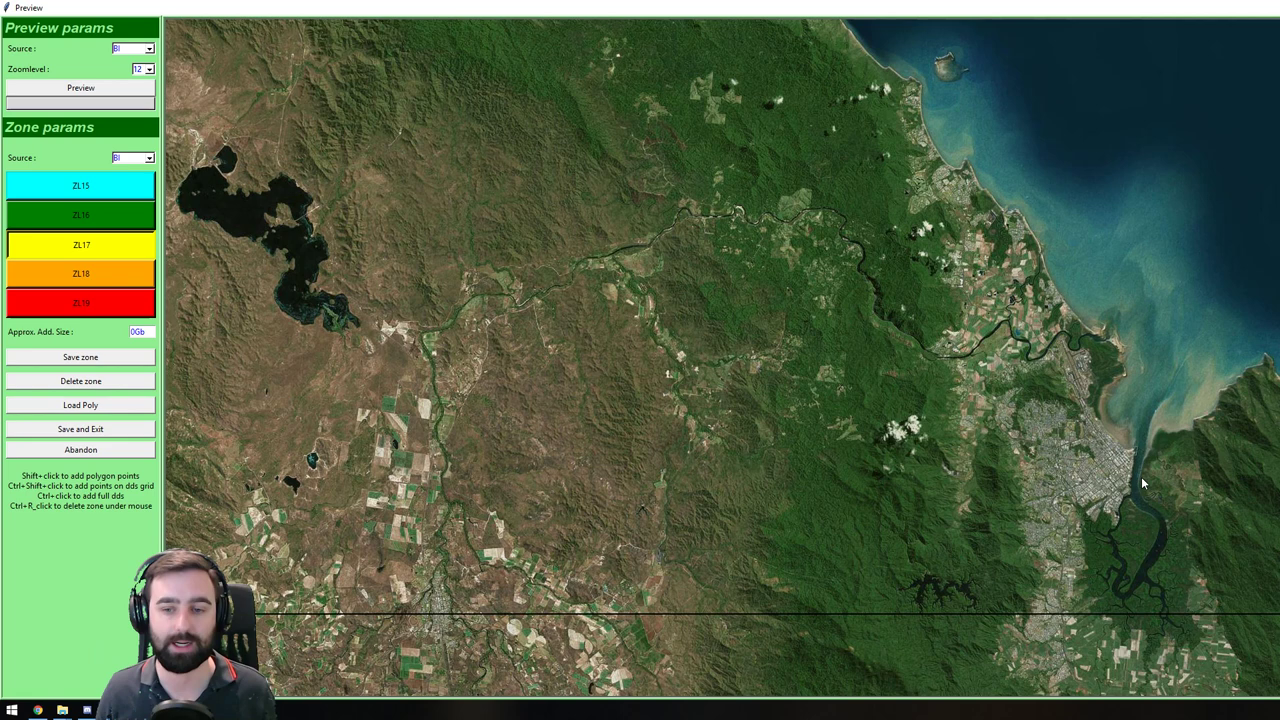
Step through the zone zoom levels to ZL18 and re-maximize the Preview window
click(66, 182)
click(83, 214)
click(82, 245)
click(81, 270)
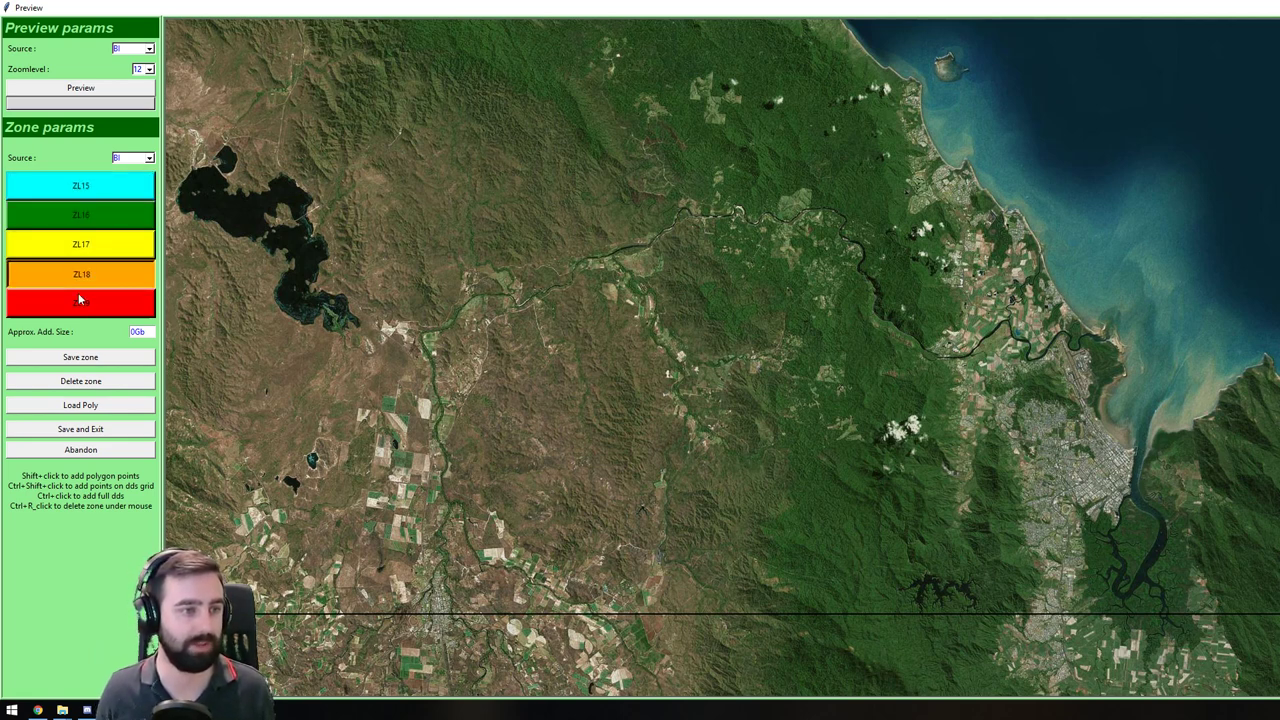
drag(700, 14, 371, 79)
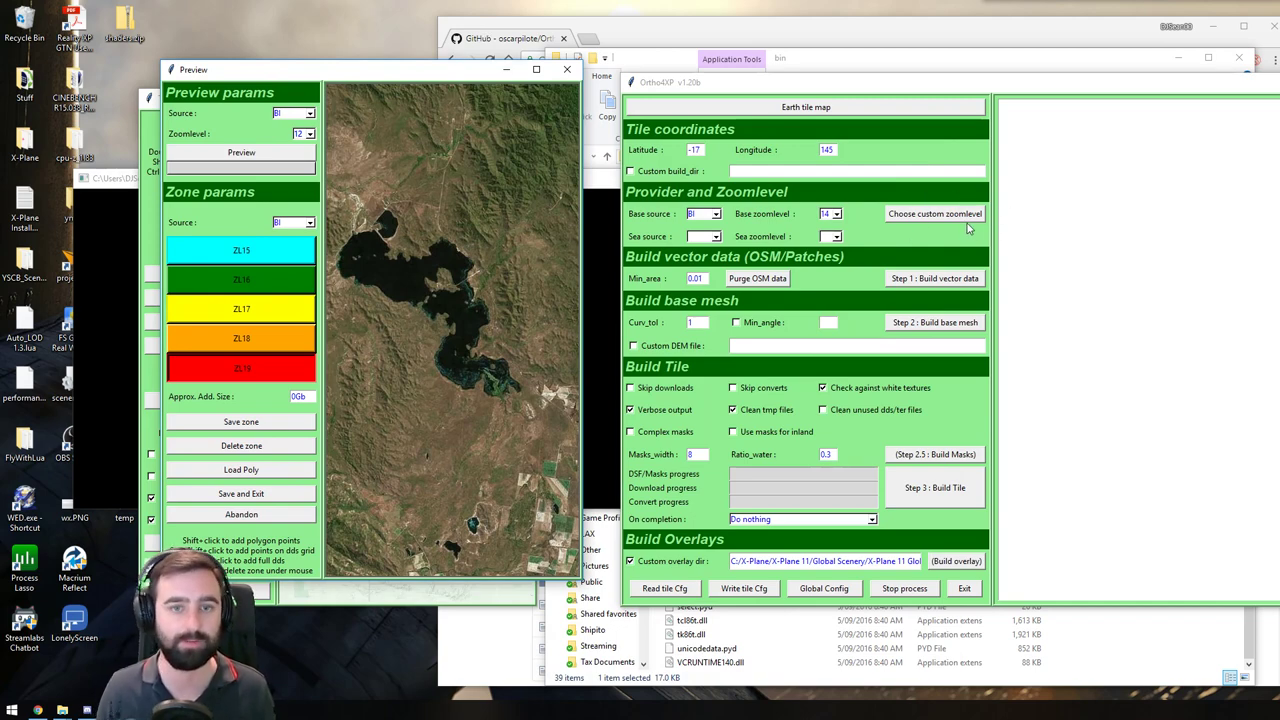
double_click(368, 70)
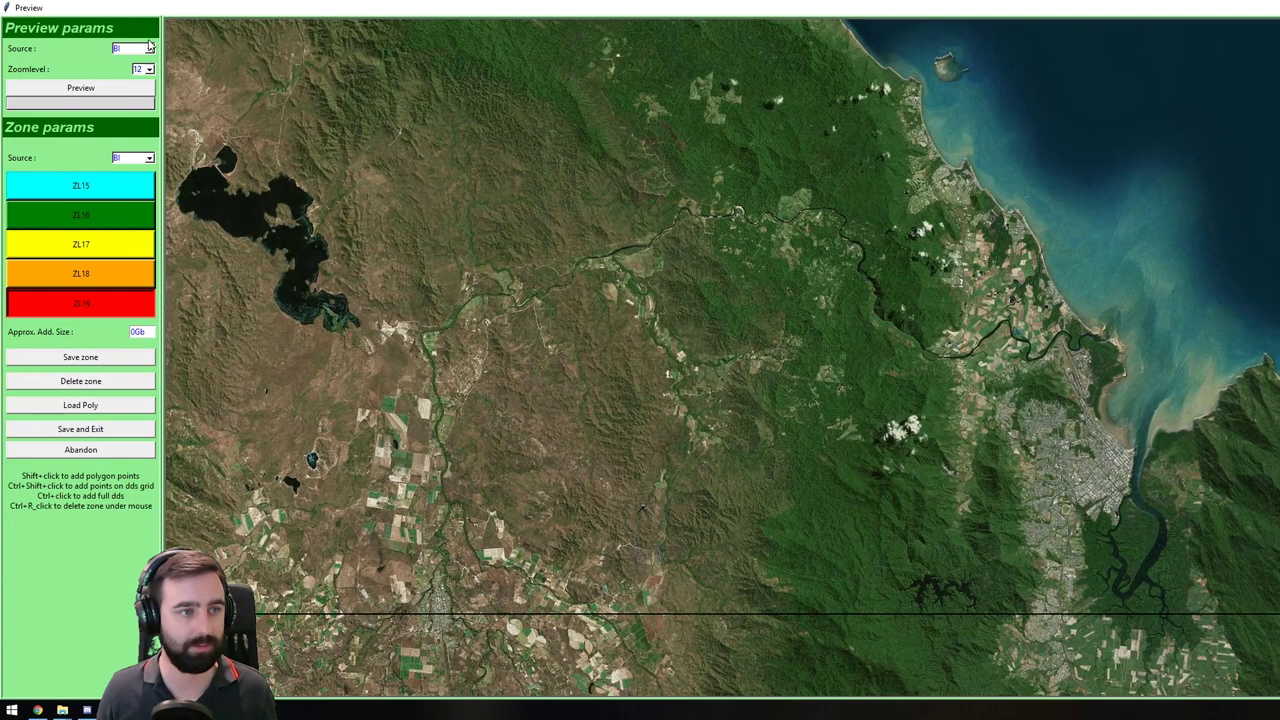
scroll(1128, 420, down, 1)
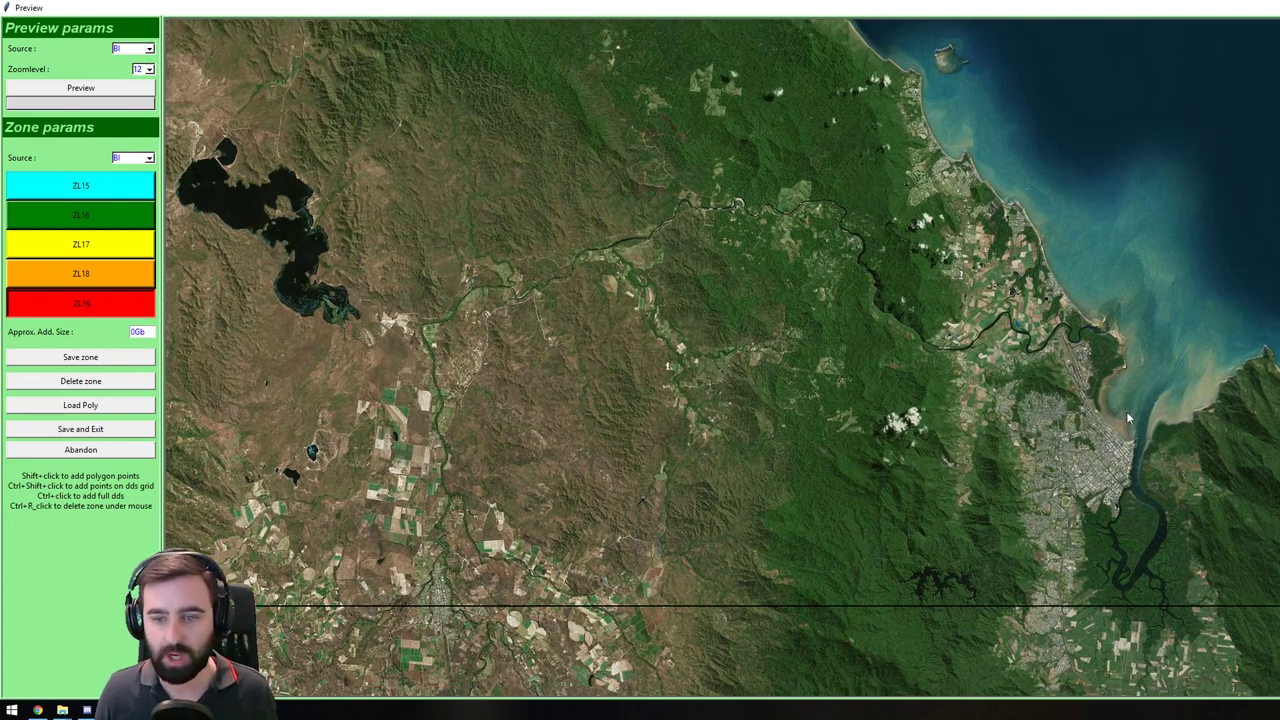
scroll(1128, 420, down, 2)
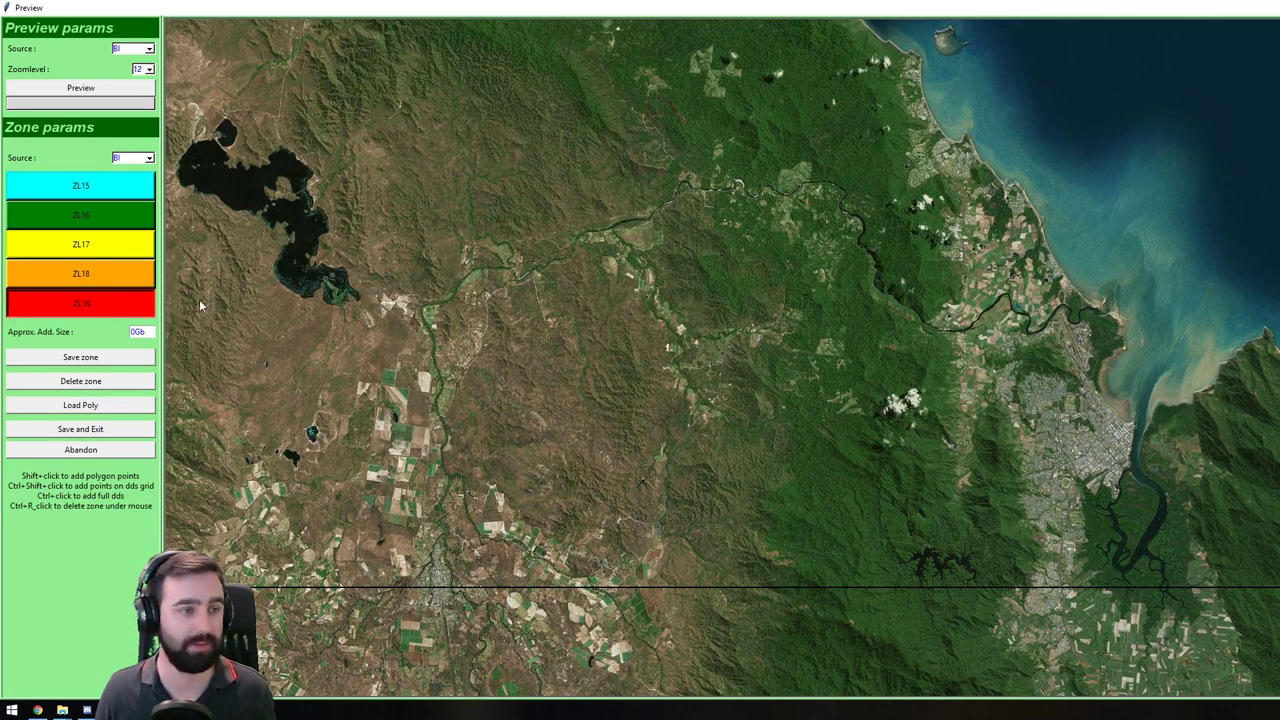
Draw a four-corner ZL18 zone around Cairns, from the far headland up the coast northwest
click(93, 279)
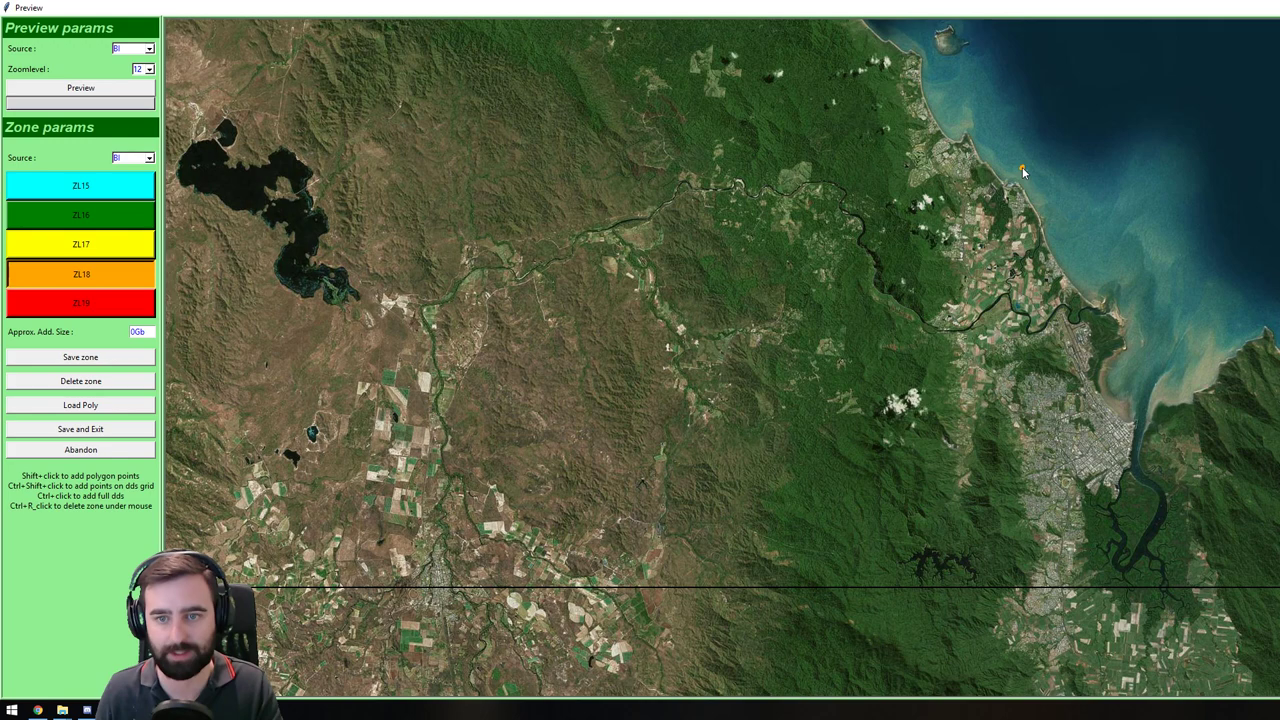
shift+click(1212, 380)
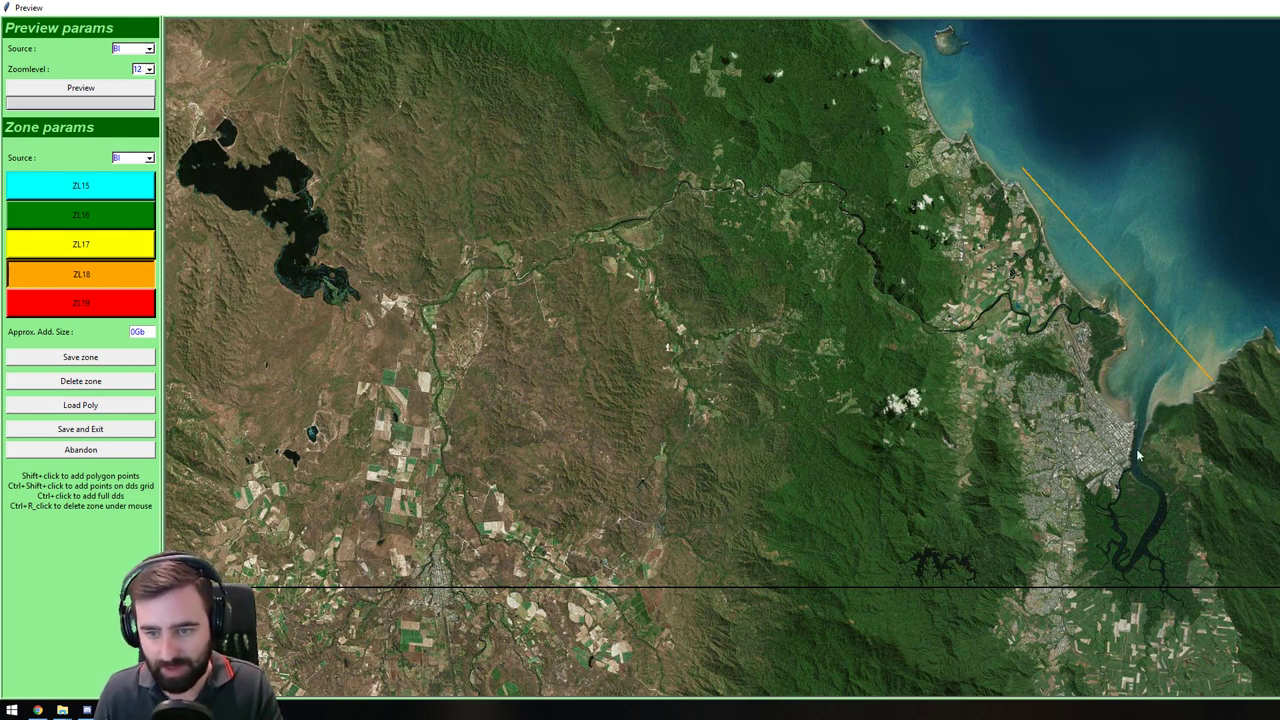
shift+click(1166, 577)
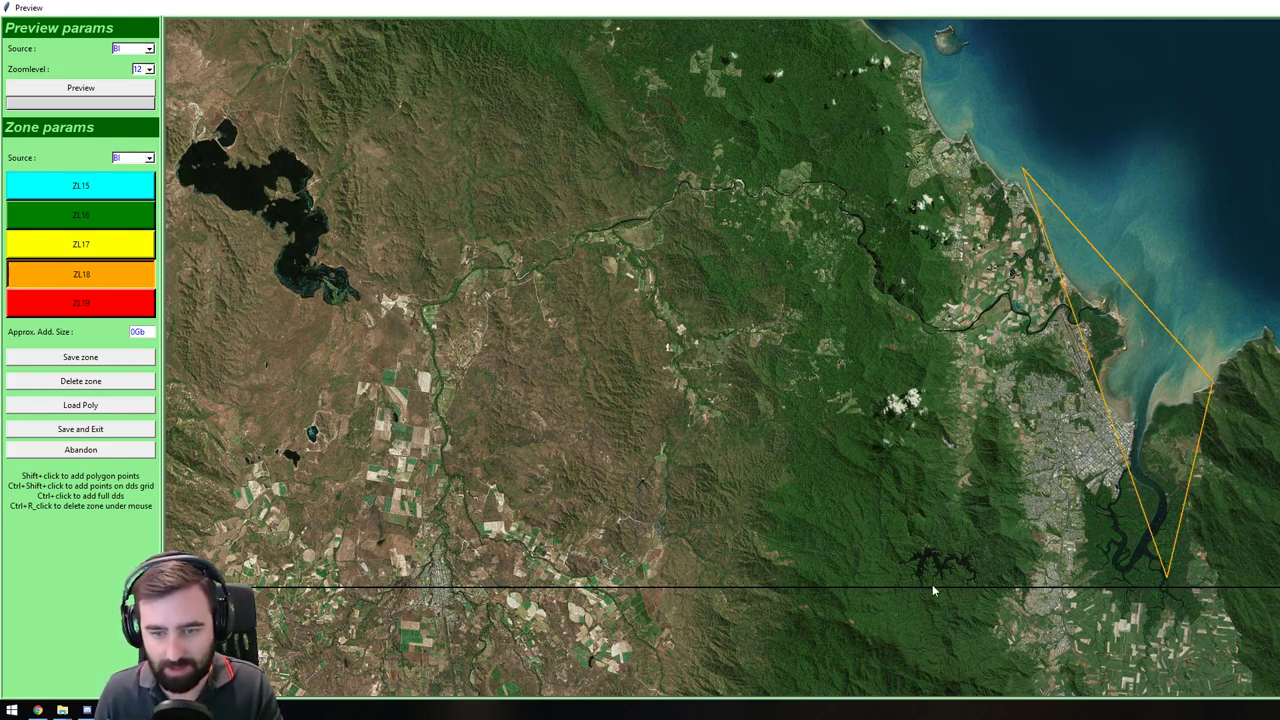
shift+click(924, 582)
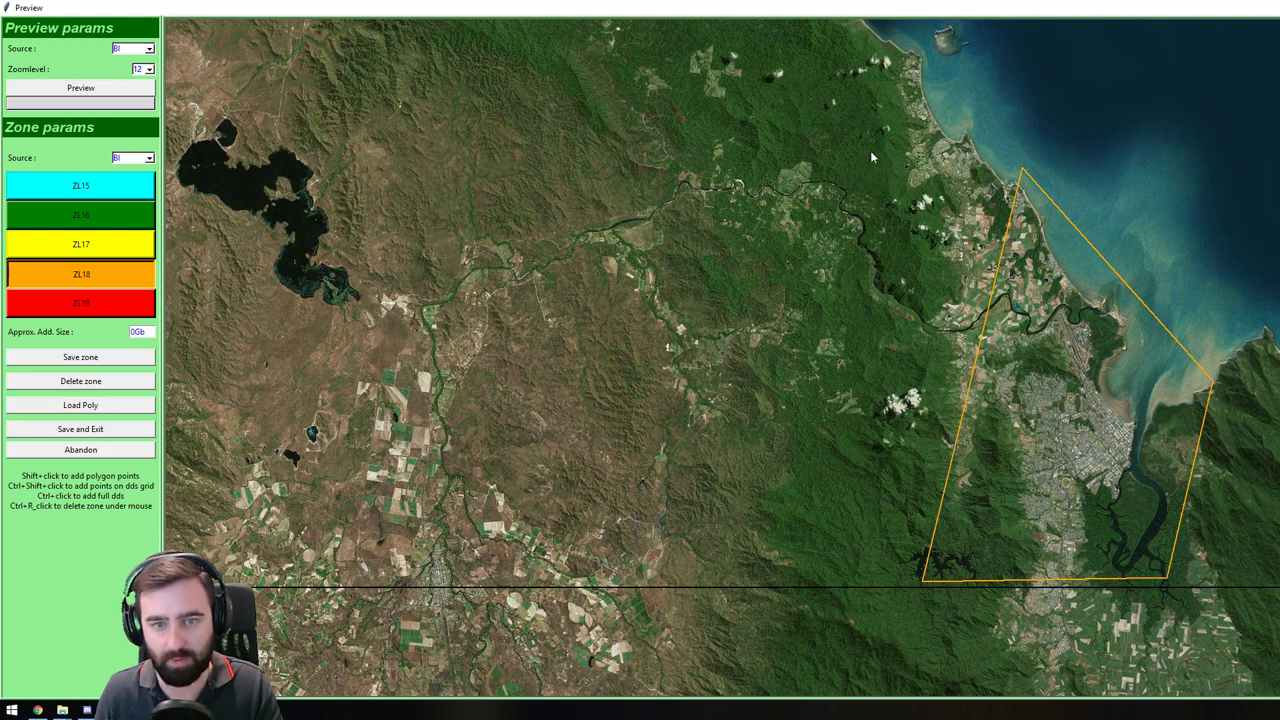
shift+click(819, 92)
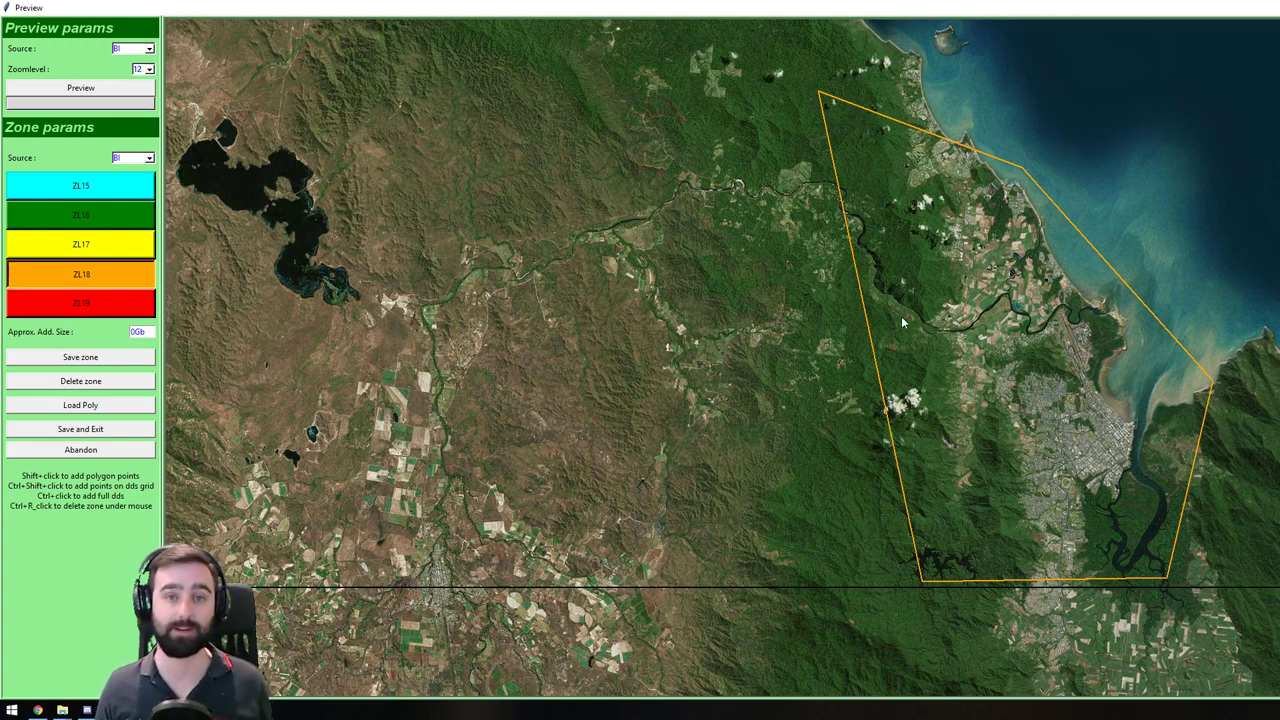
click(12, 264)
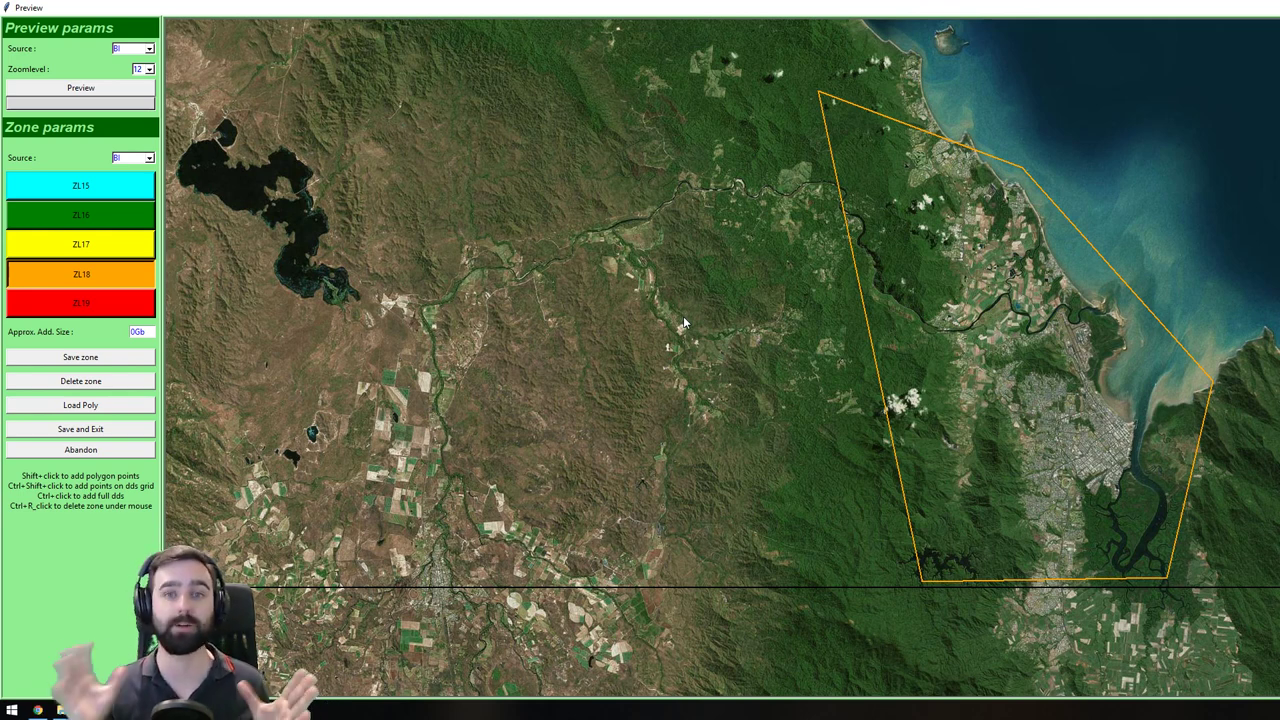
Rearrange the preview and Tiles collection windows to check the selected tiles, then re-maximize the preview
double_click(957, 12)
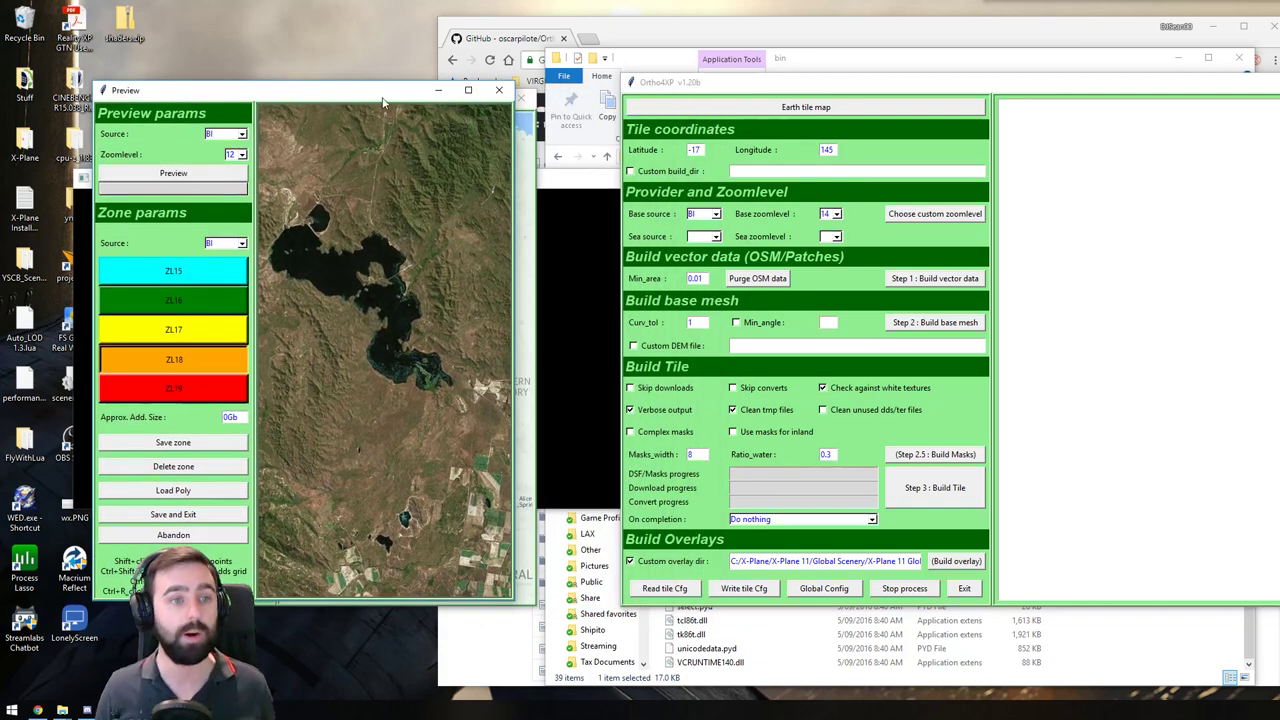
drag(377, 97, 479, 114)
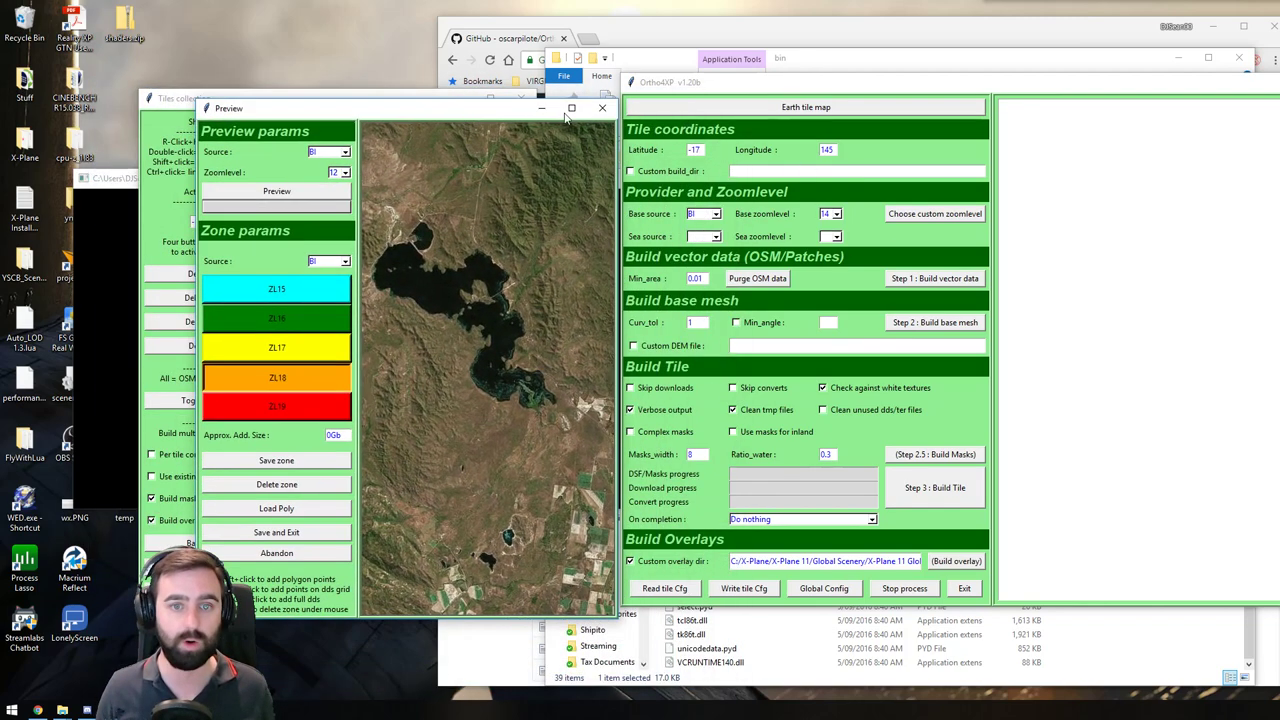
click(183, 92)
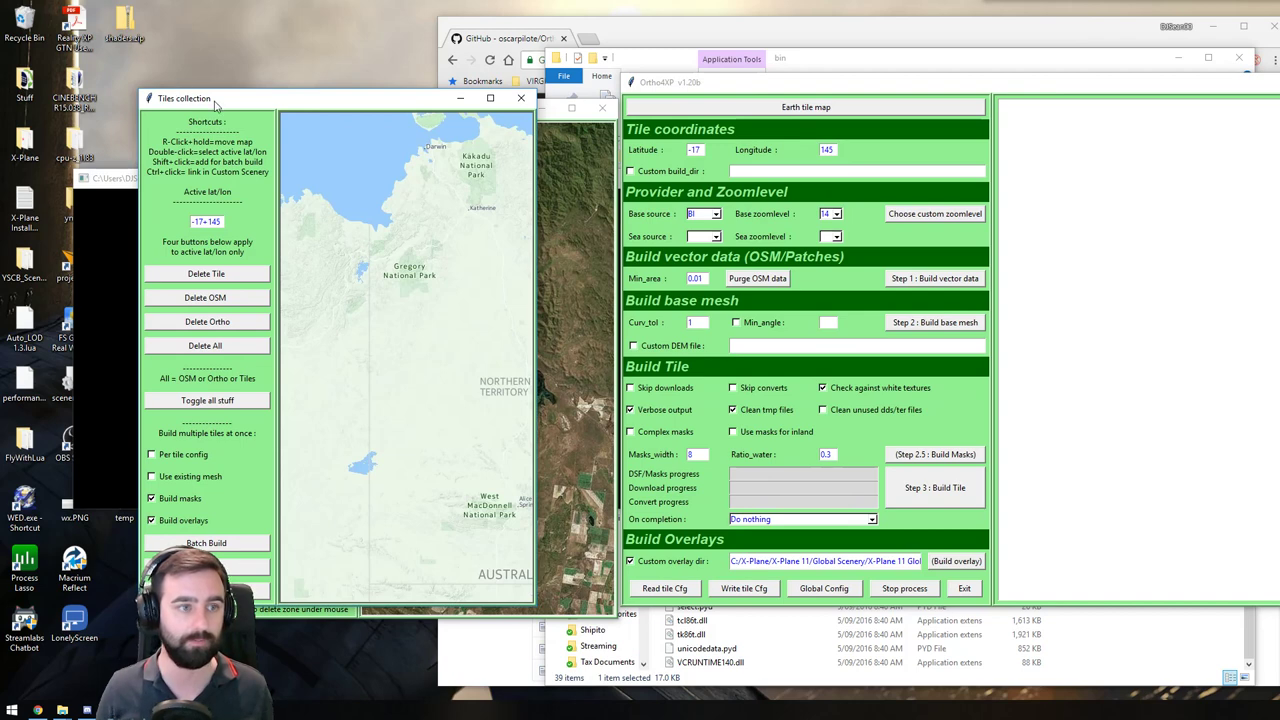
double_click(213, 101)
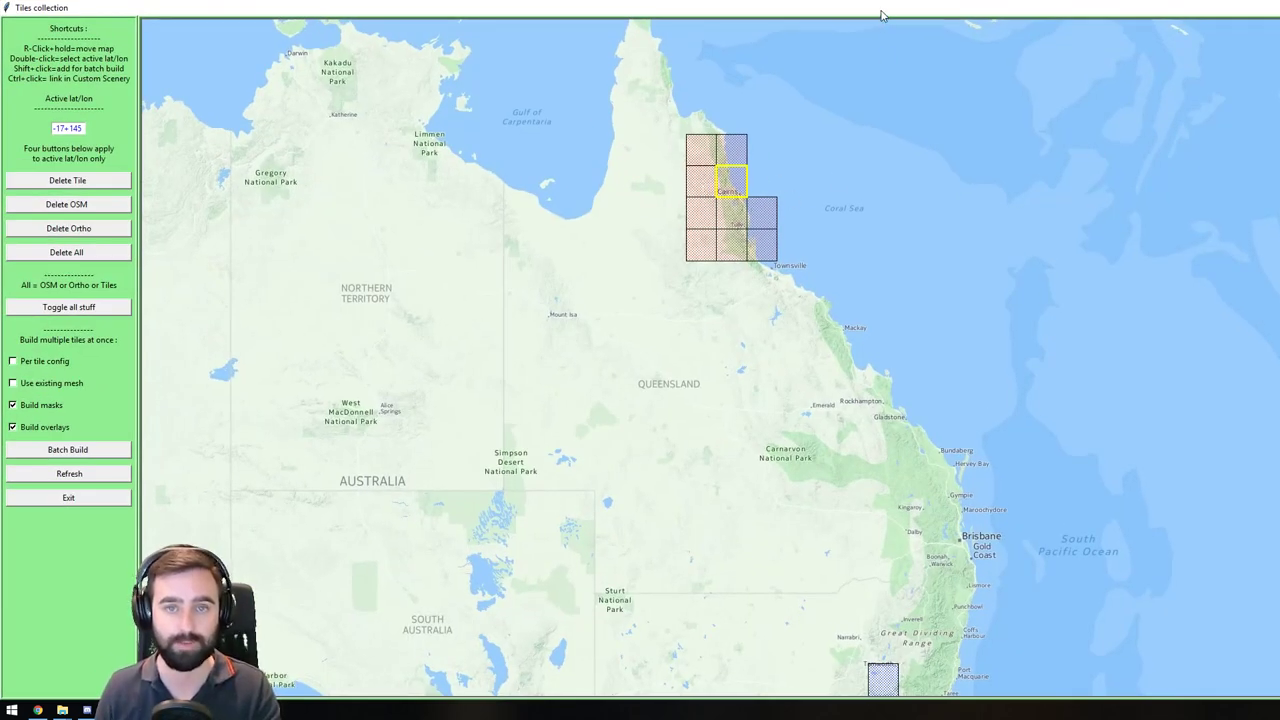
drag(881, 15, 1275, 112)
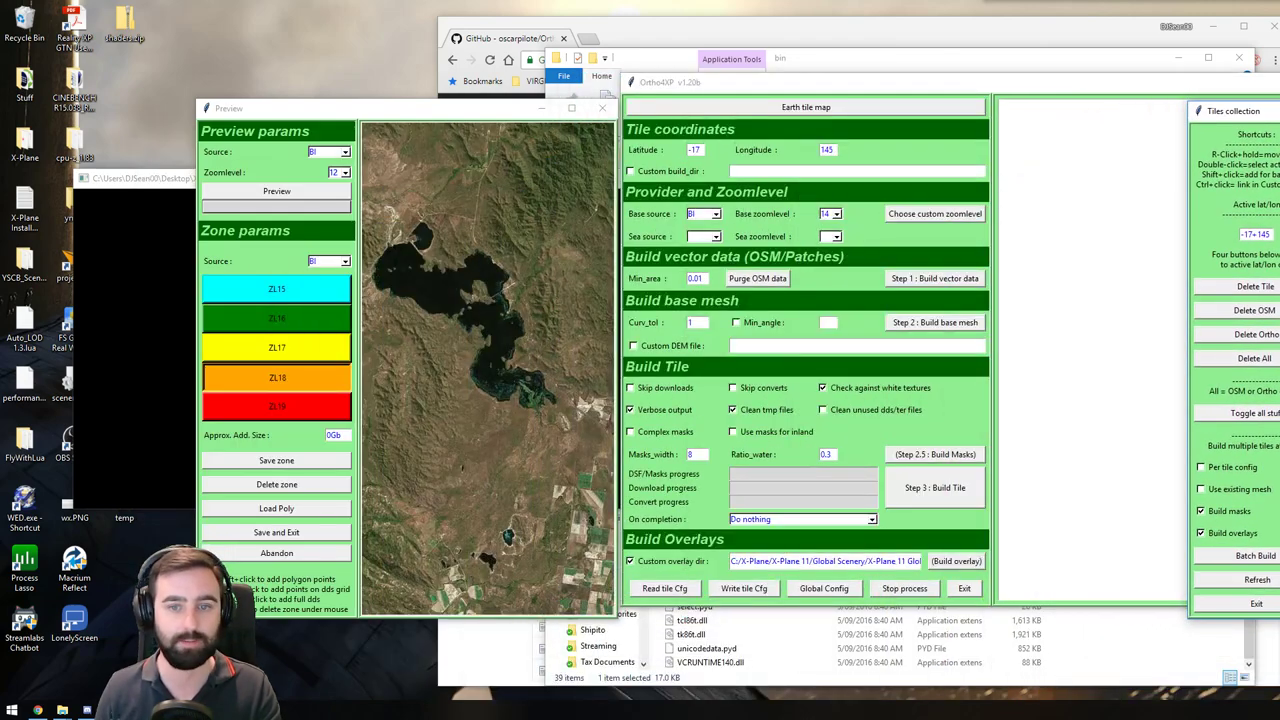
double_click(432, 113)
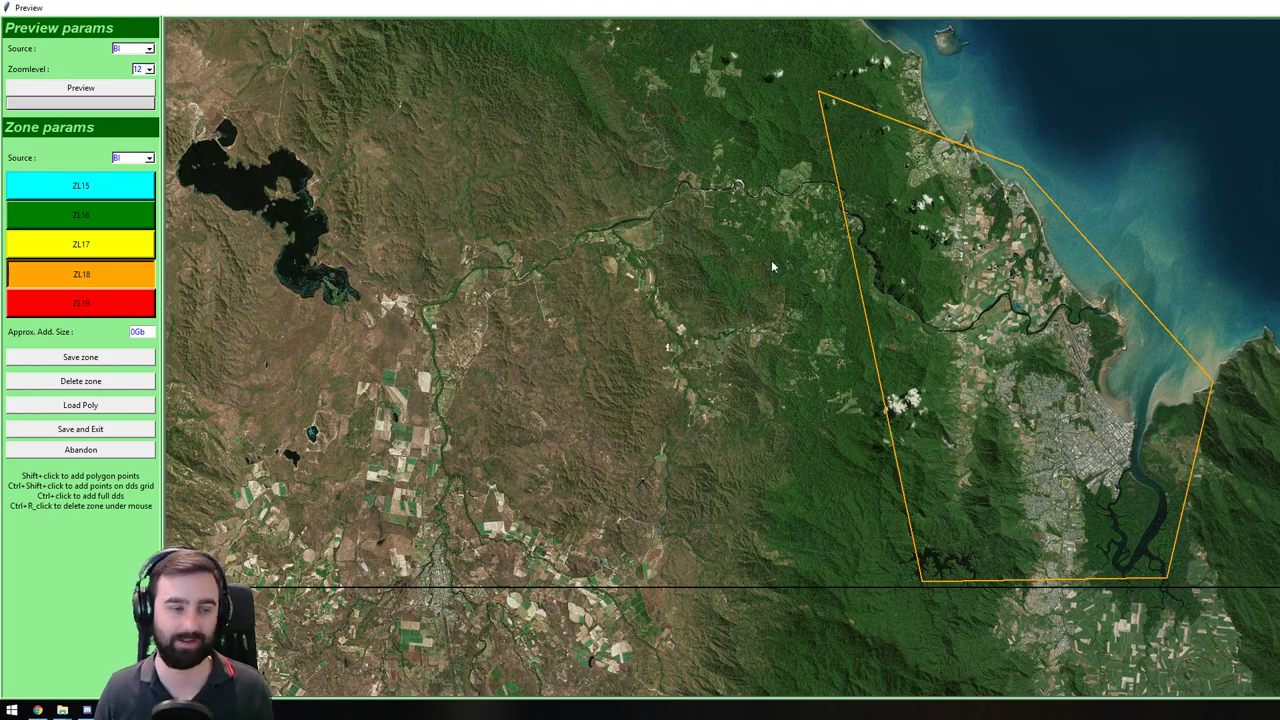
Save the ZL18 zone and place the main and Tiles collection windows side by side
click(92, 430)
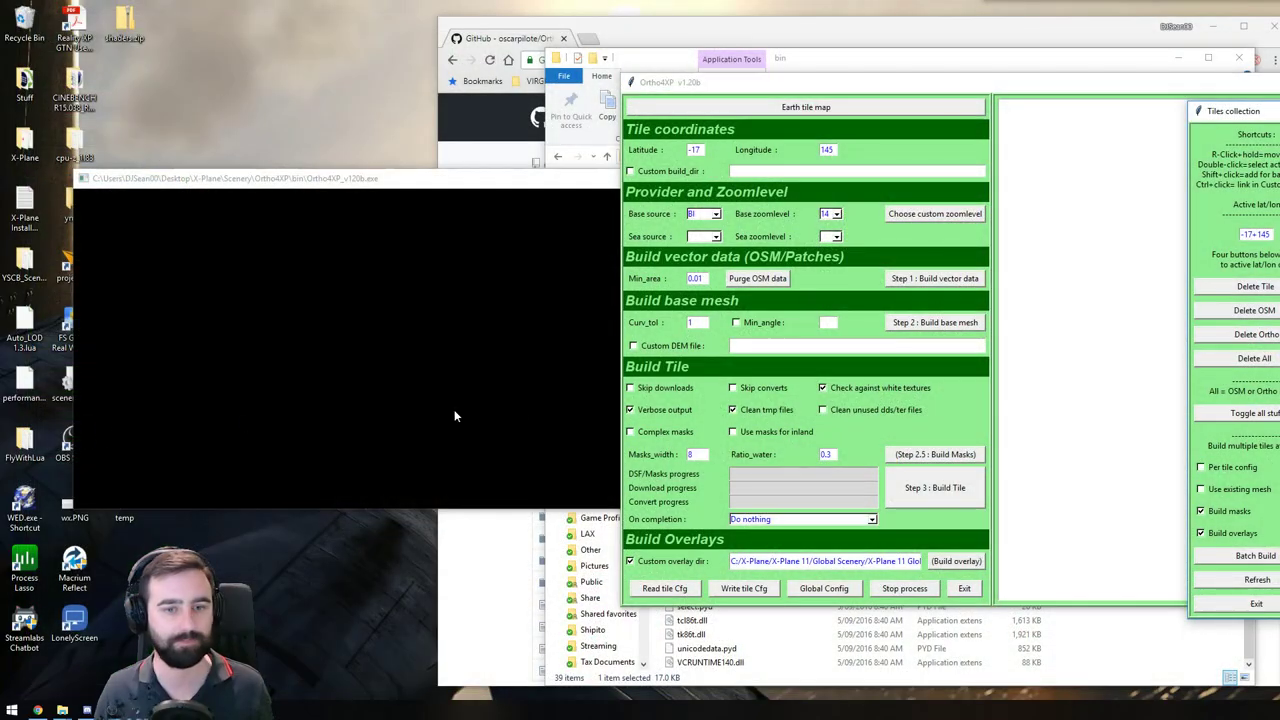
drag(793, 83, 366, 74)
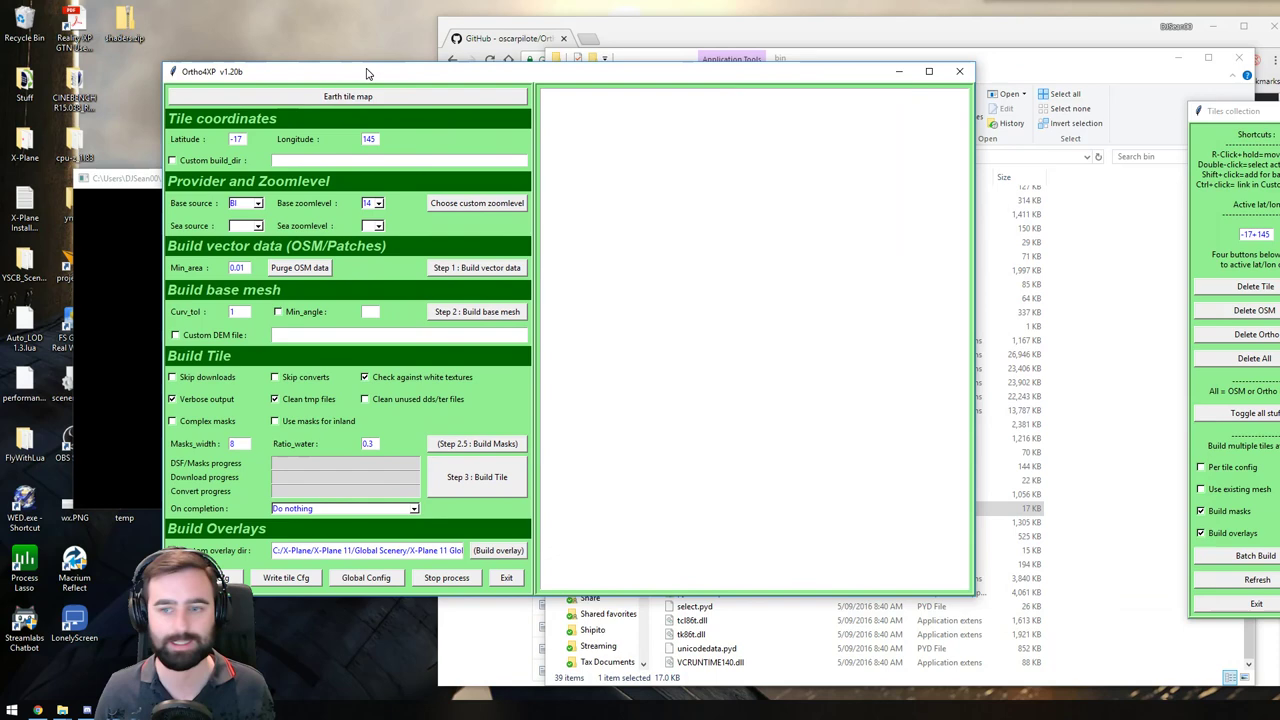
drag(1240, 110, 460, 90)
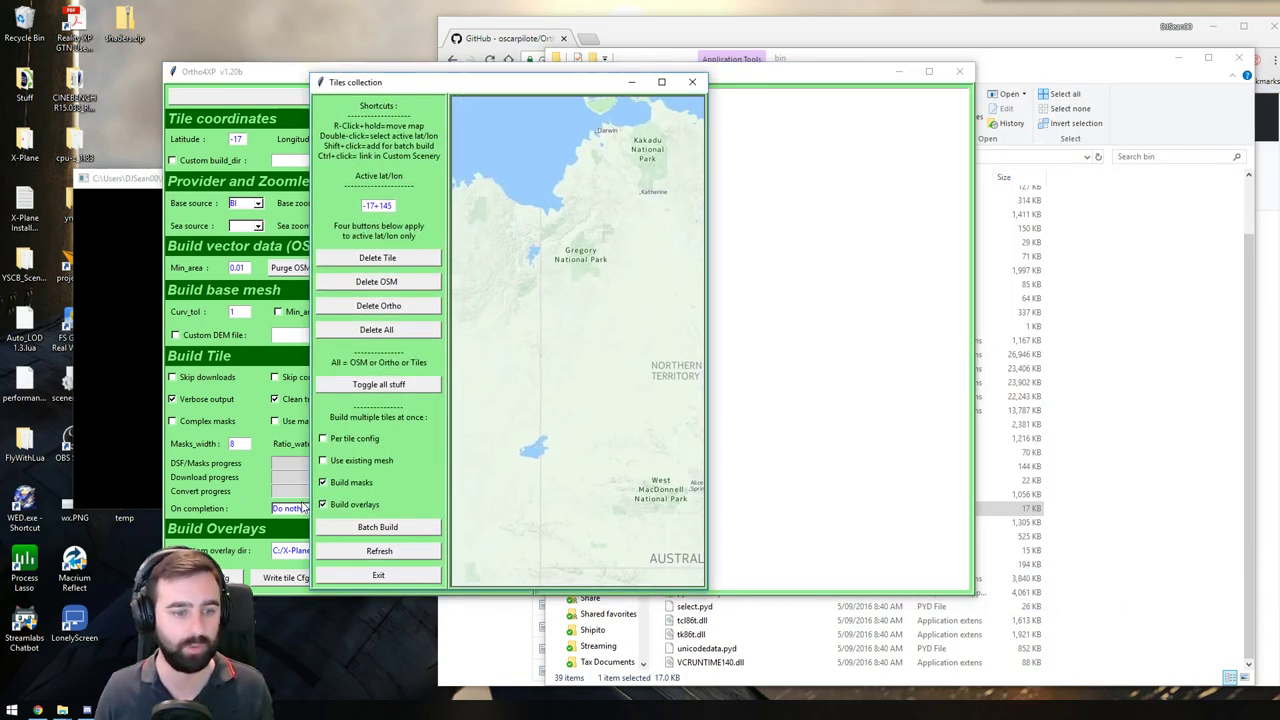
Start the Batch Build of all ten tiles, keeping On completion set to Do nothing
click(378, 527)
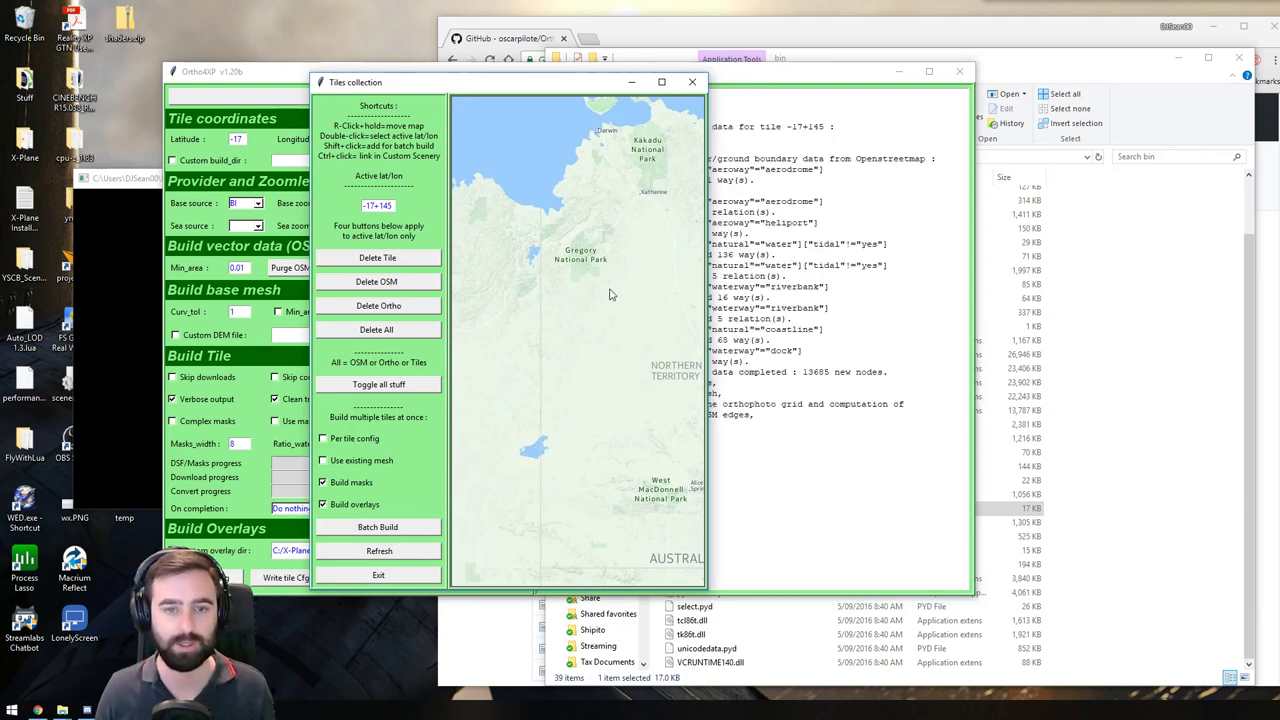
drag(576, 88, 436, 92)
drag(681, 82, 1047, 82)
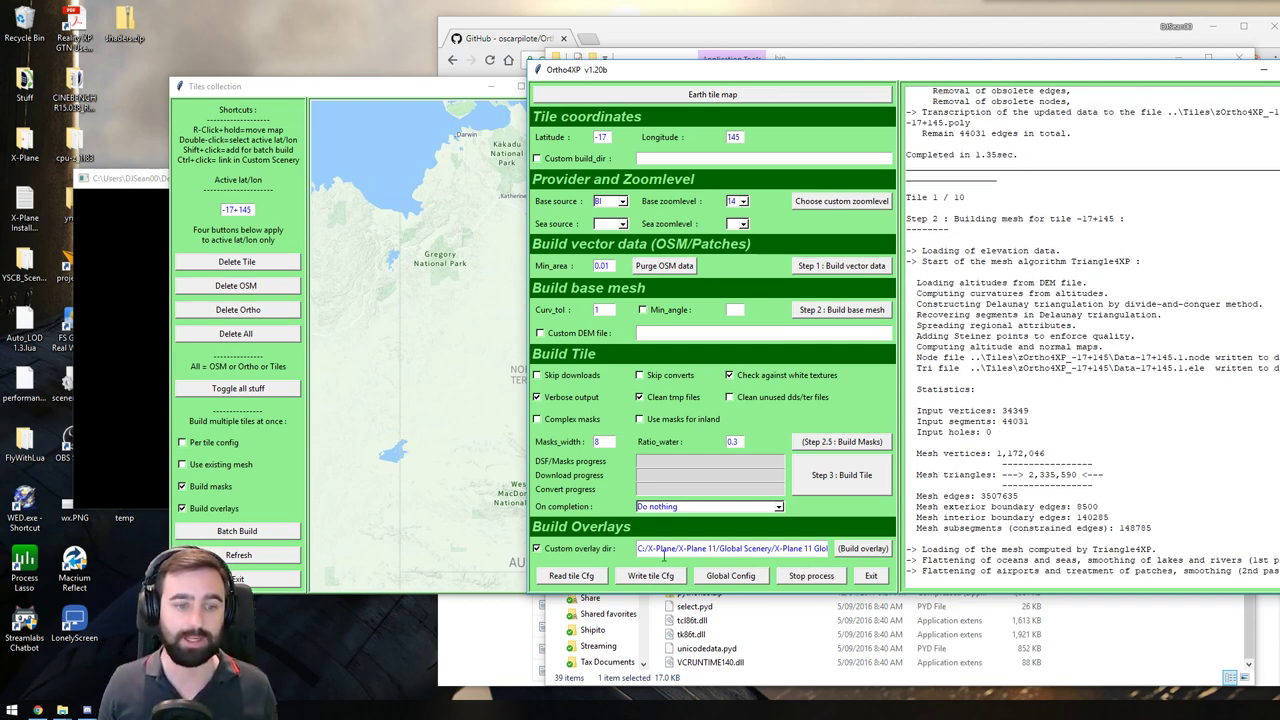
click(656, 508)
click(590, 515)
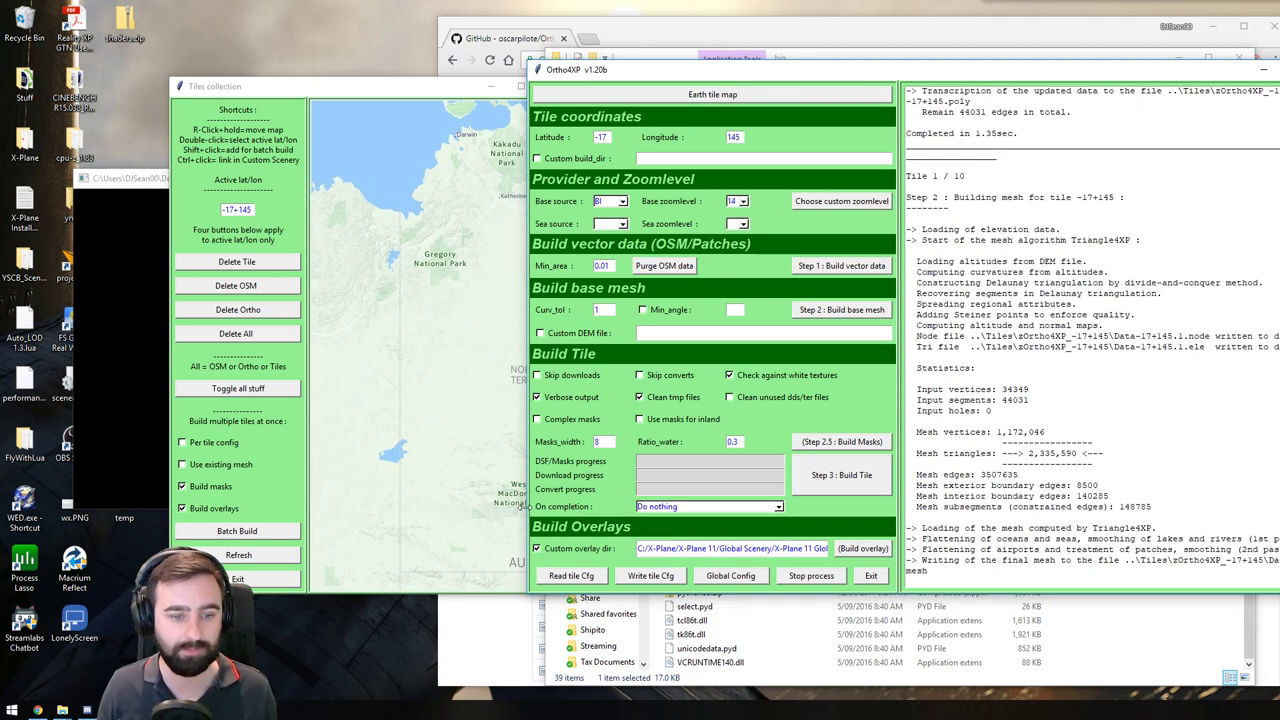
click(657, 508)
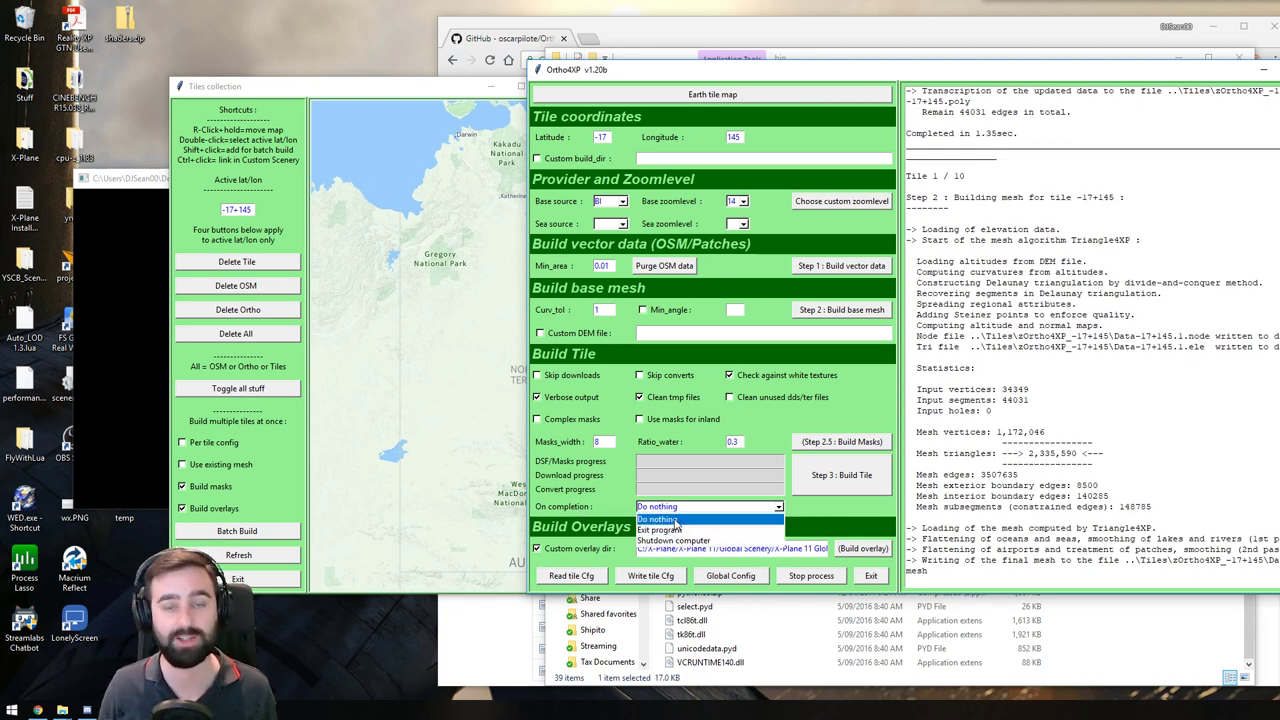
click(676, 521)
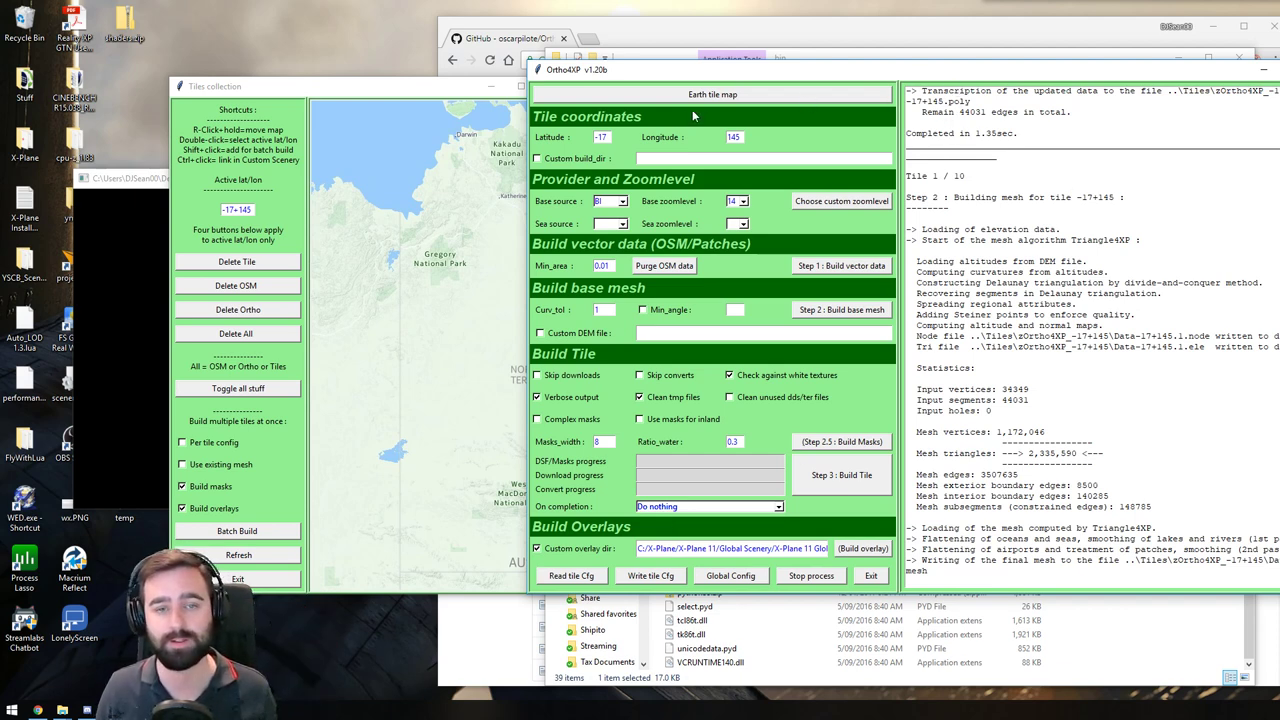
drag(793, 78, 703, 161)
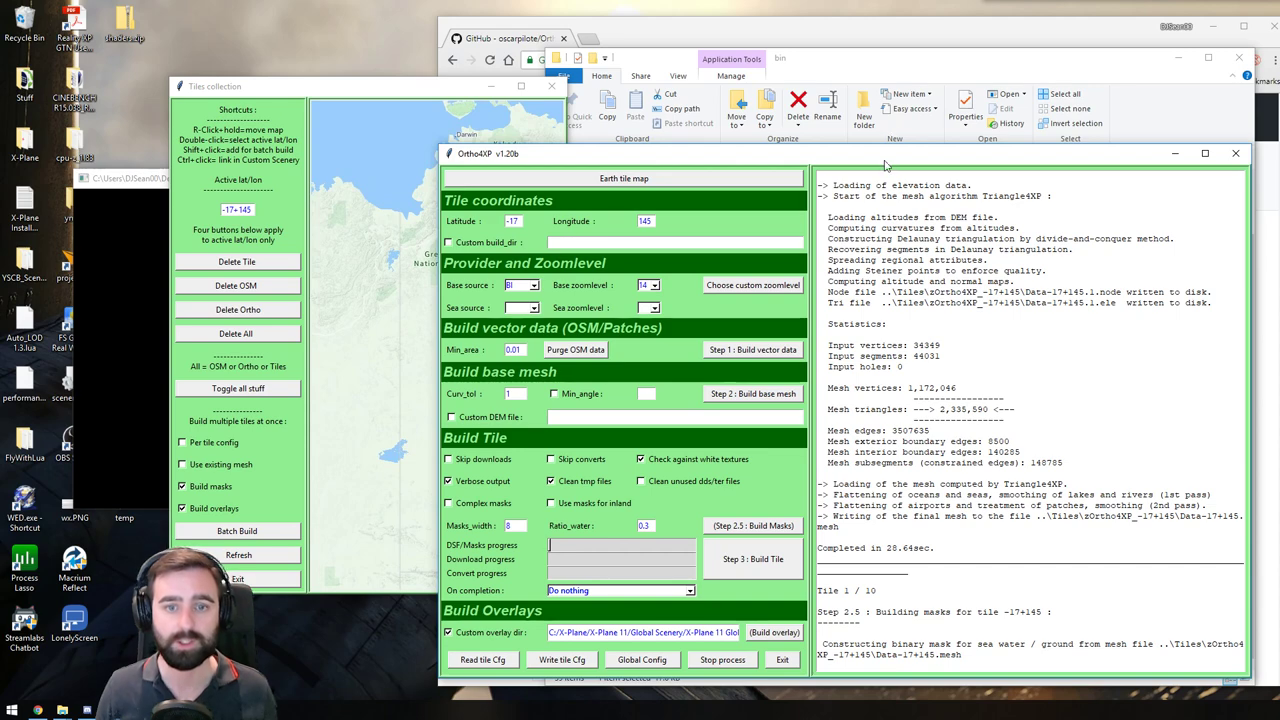
drag(878, 153, 1207, 107)
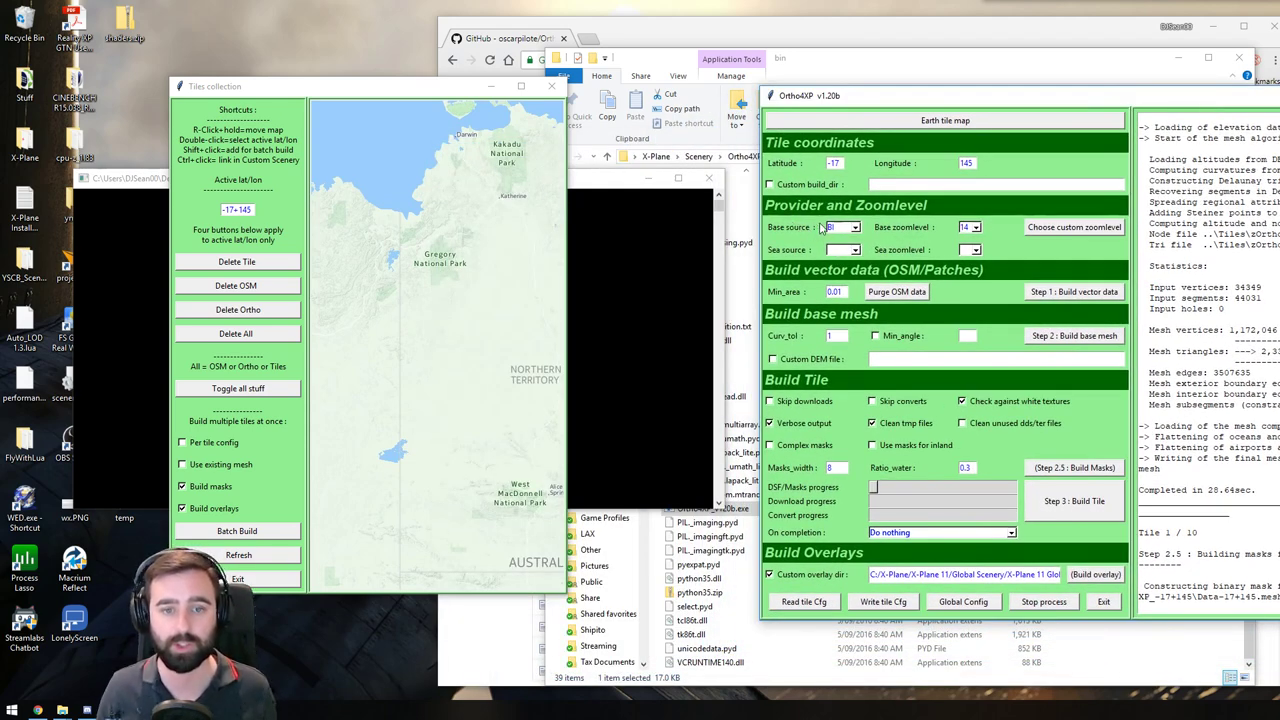
click(832, 228)
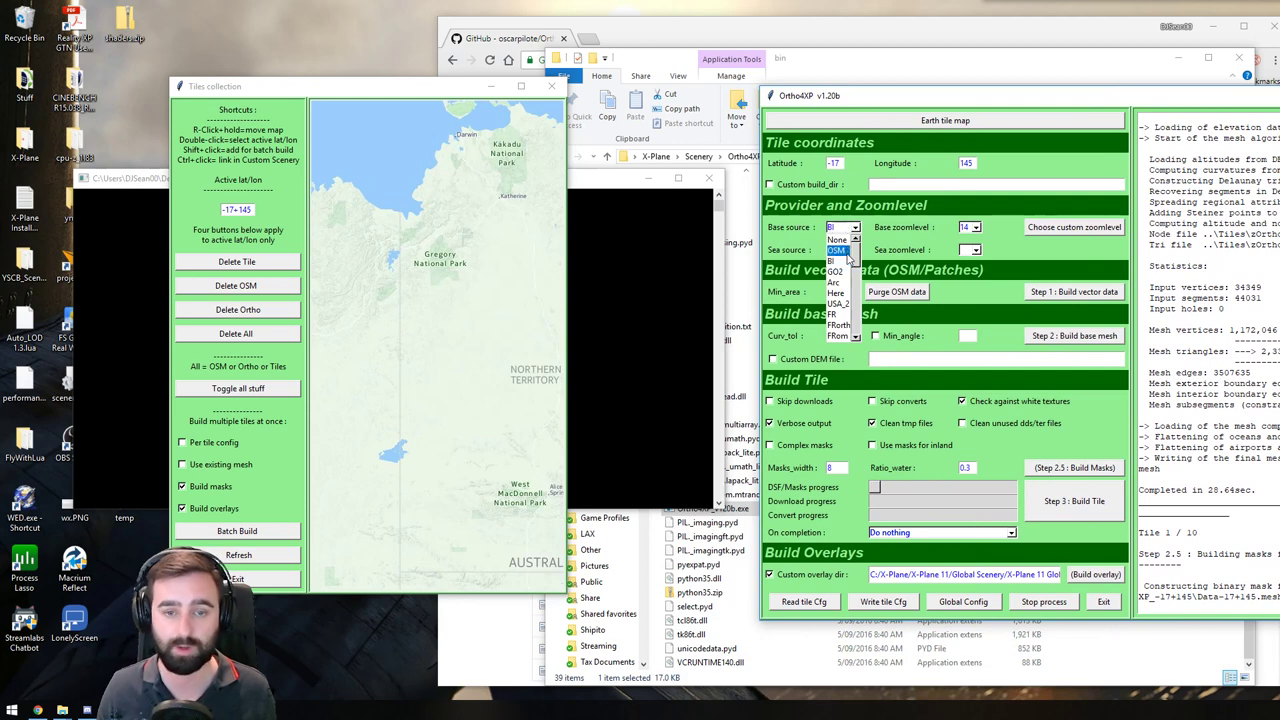
click(845, 228)
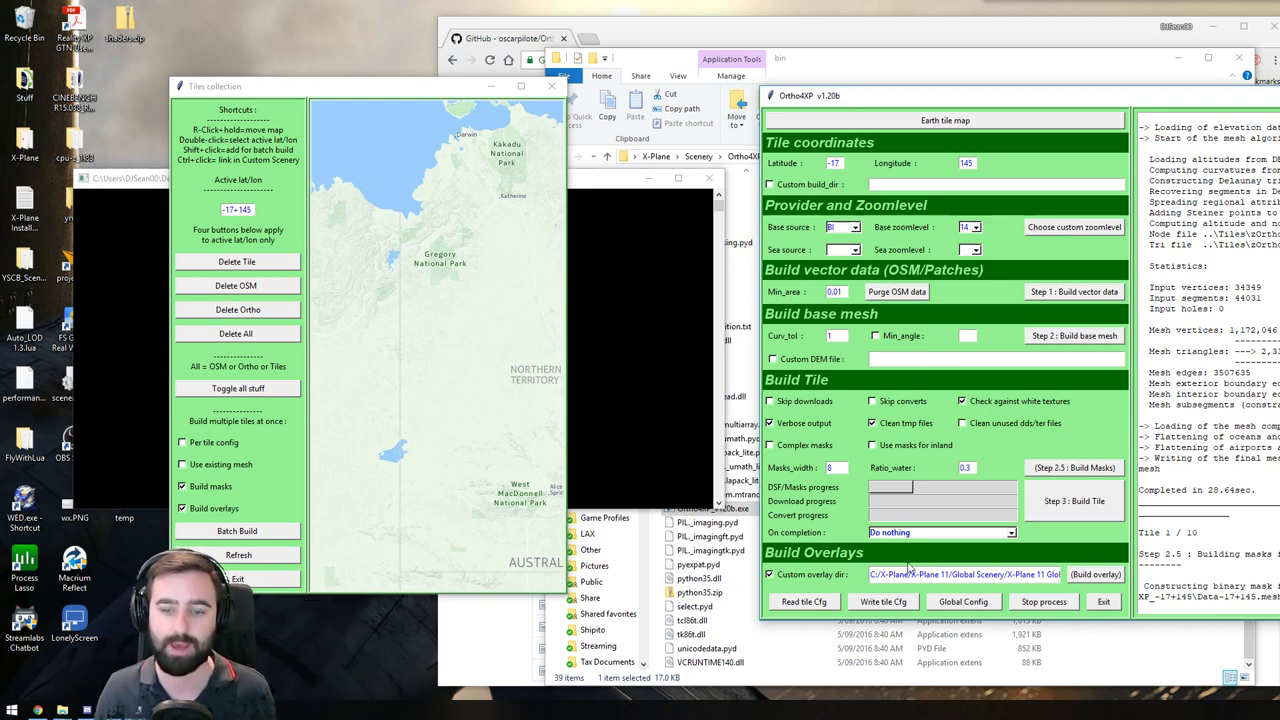
drag(1006, 578, 1111, 575)
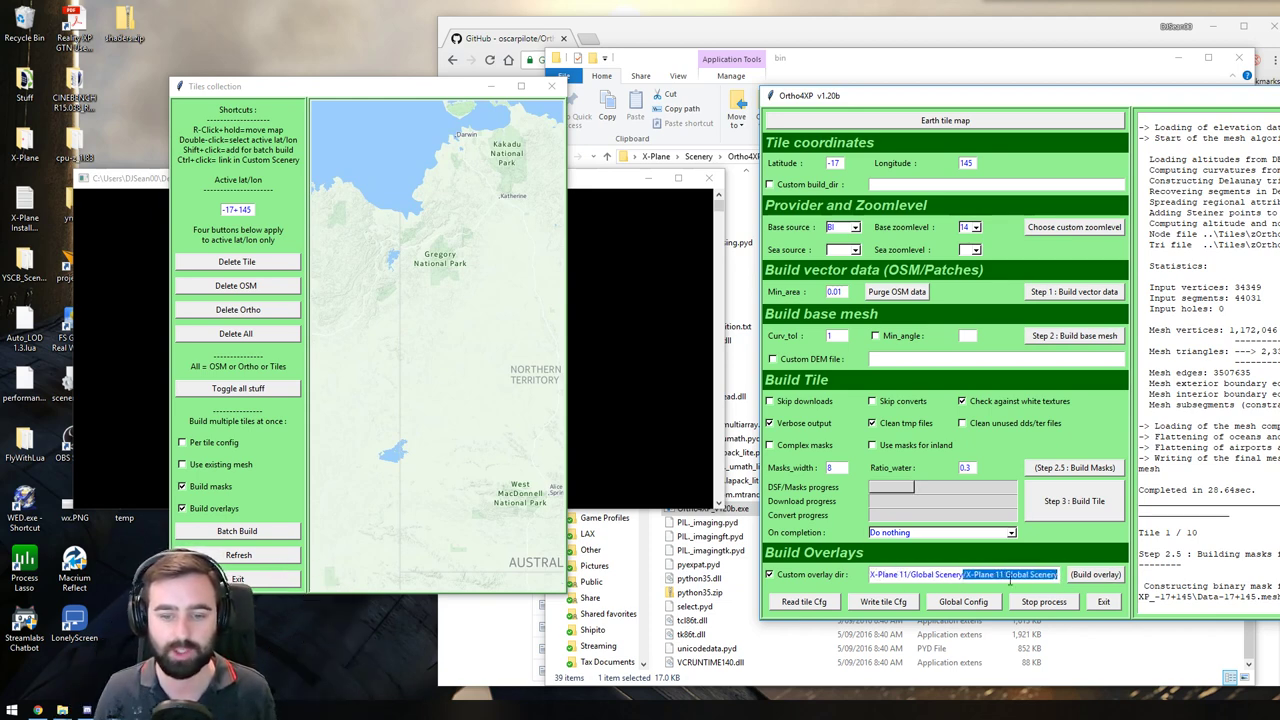
click(931, 575)
drag(906, 575, 1058, 576)
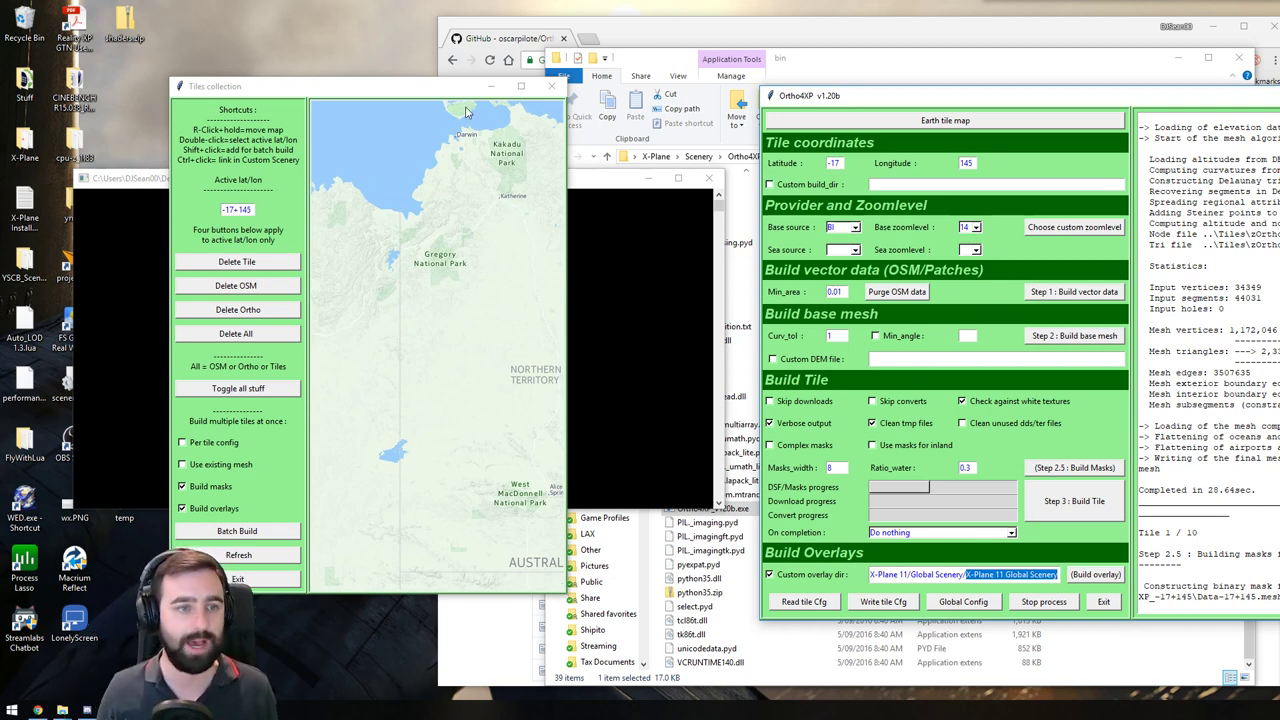
View the tile map around Cairns enlarged, then bring up the custom zoom level preview
double_click(406, 88)
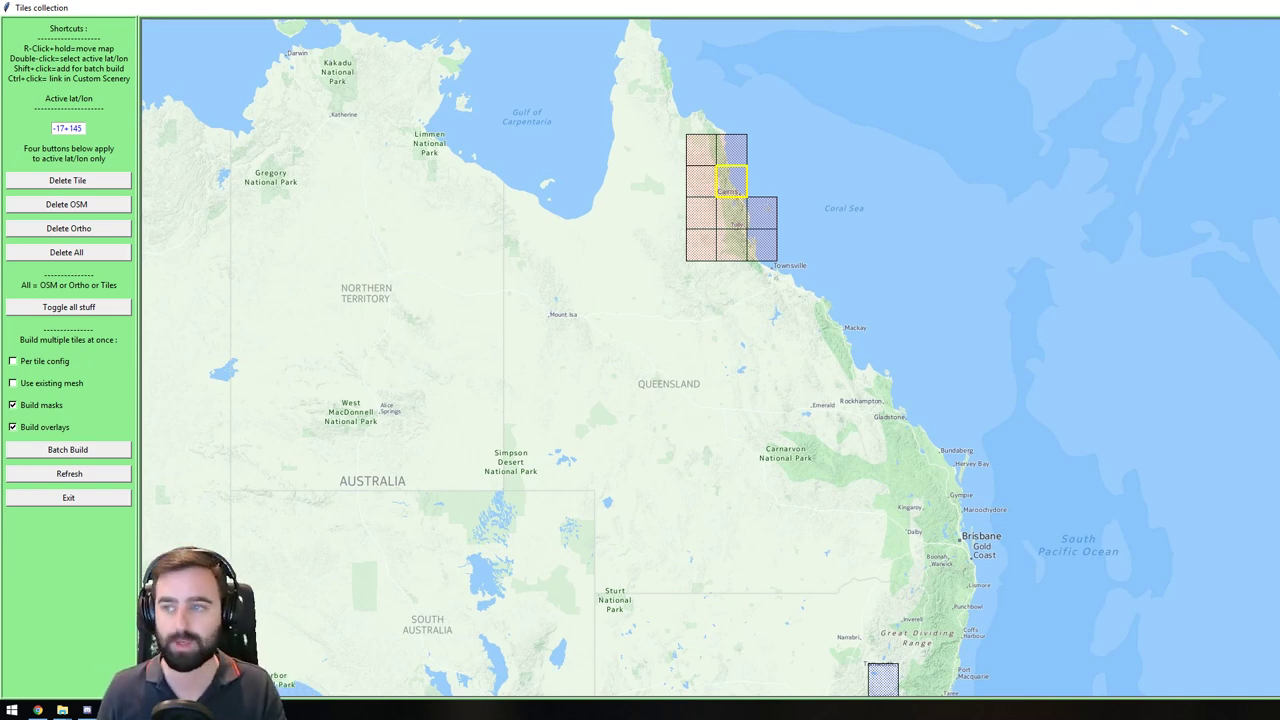
key(super+Down)
drag(950, 163, 391, 142)
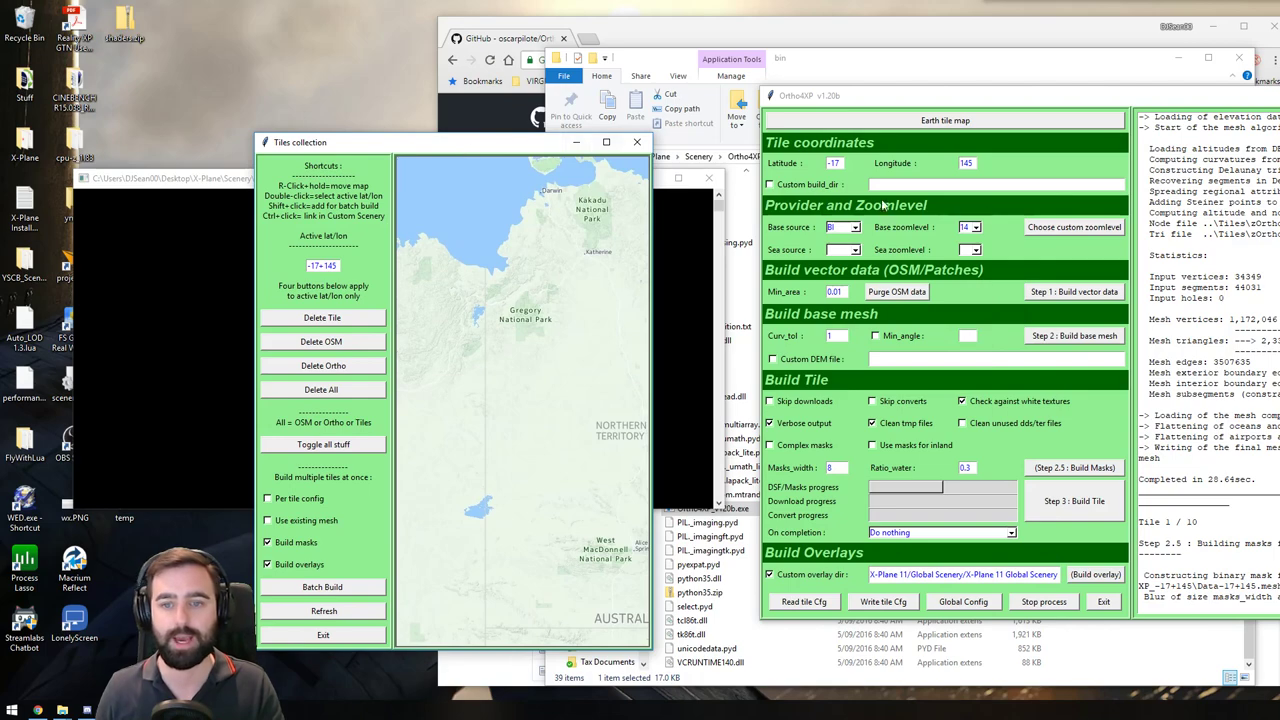
click(1092, 230)
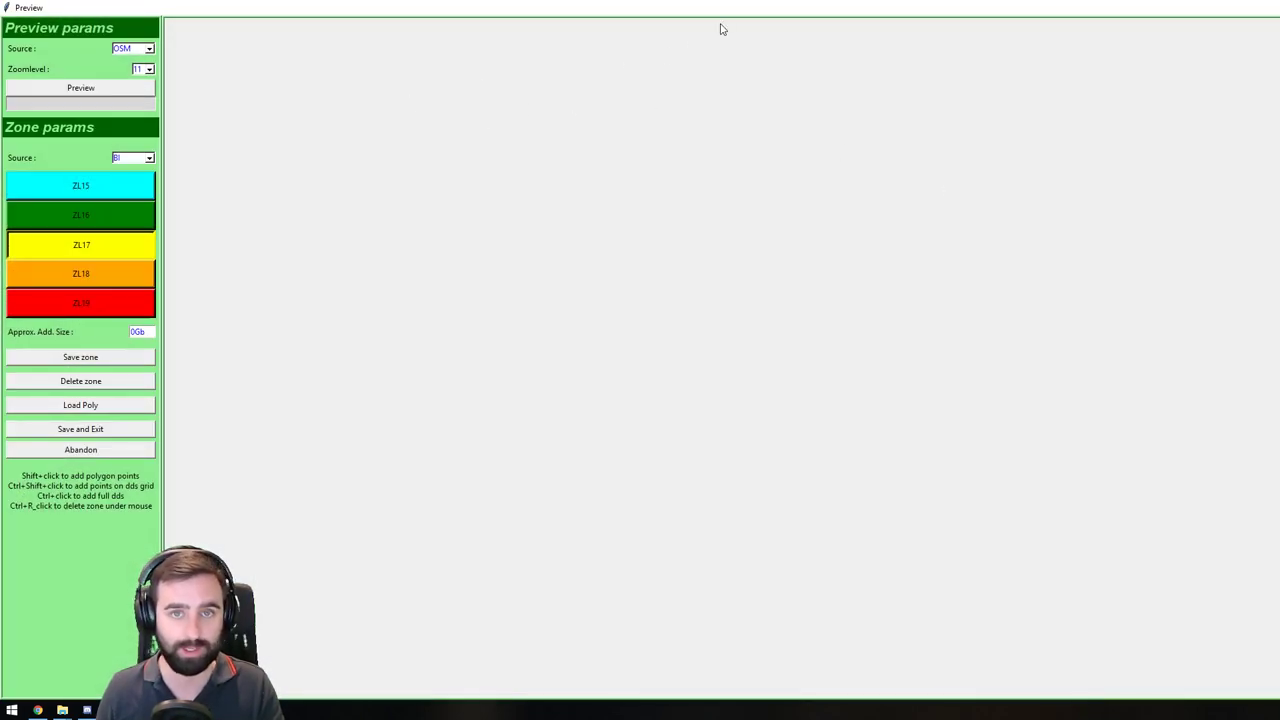
Load a Bing (BI) satellite preview at zoom level 12 and pan to Cairns
click(148, 69)
click(145, 105)
click(148, 48)
click(138, 69)
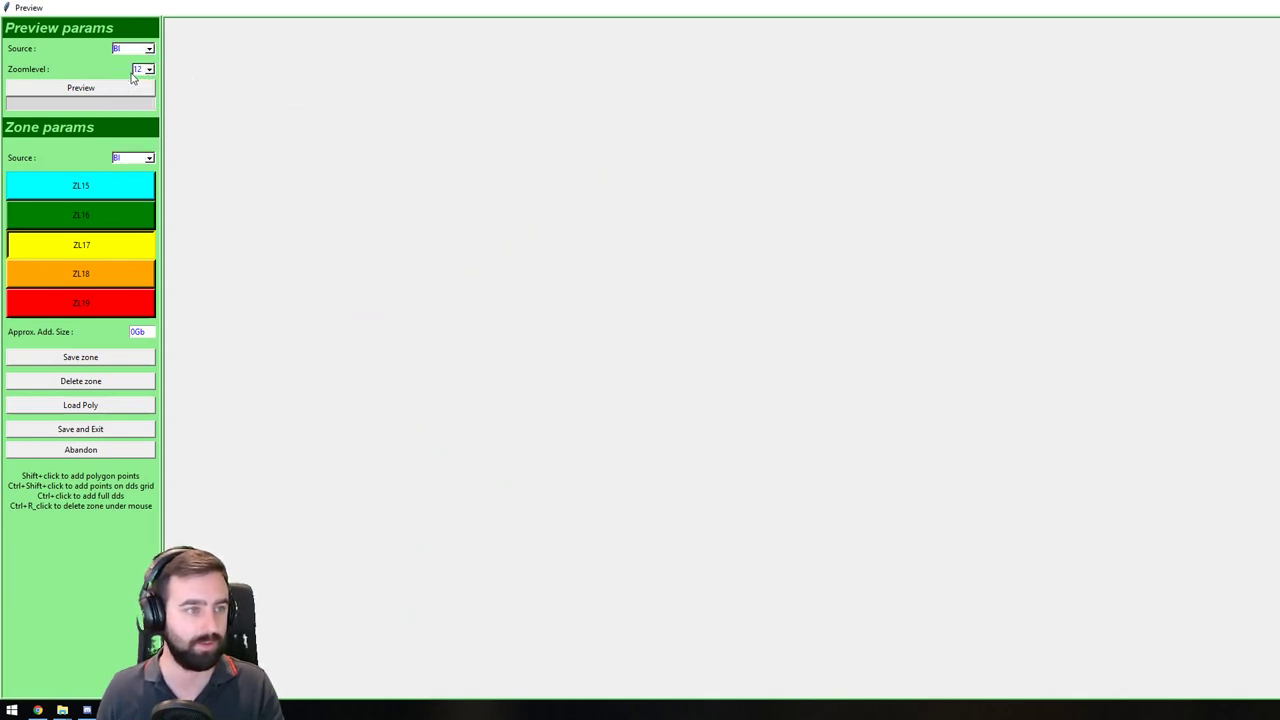
click(113, 92)
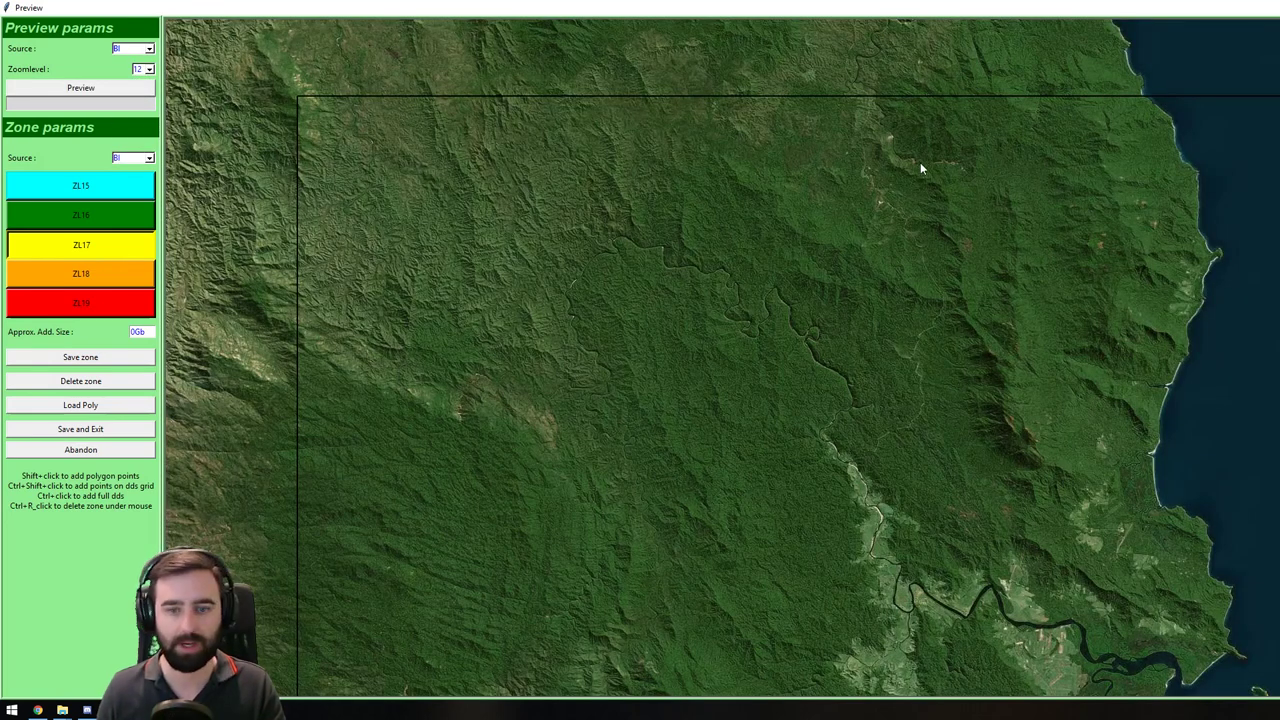
drag(922, 168, 960, 108)
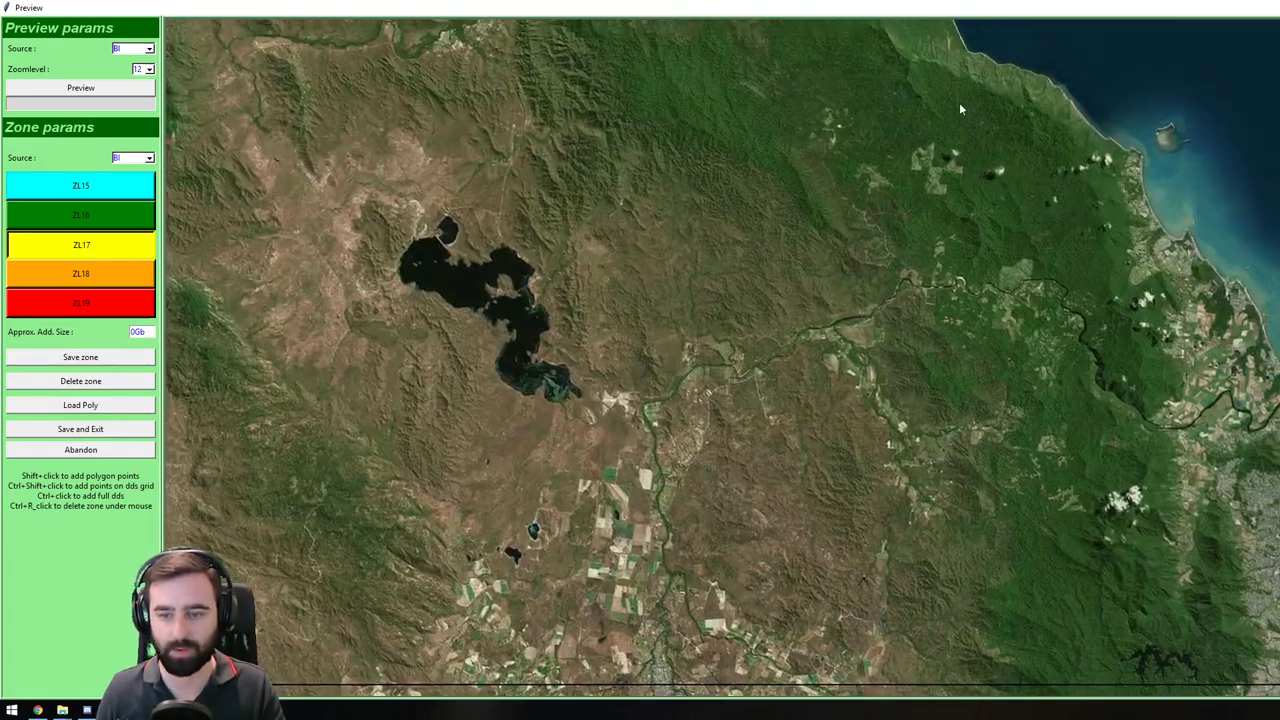
drag(1111, 469, 890, 366)
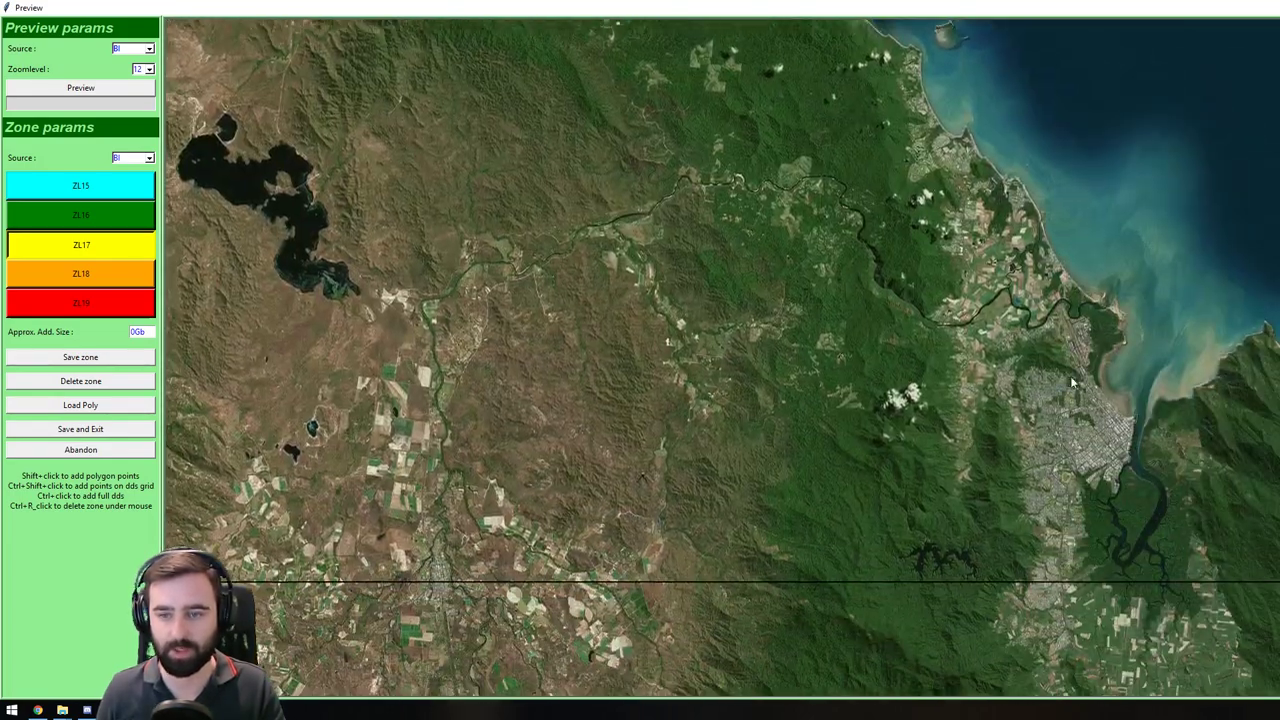
Draw a three-corner ZL18 Bing zone from south of Cairns up the coast, then save it
click(145, 158)
click(145, 158)
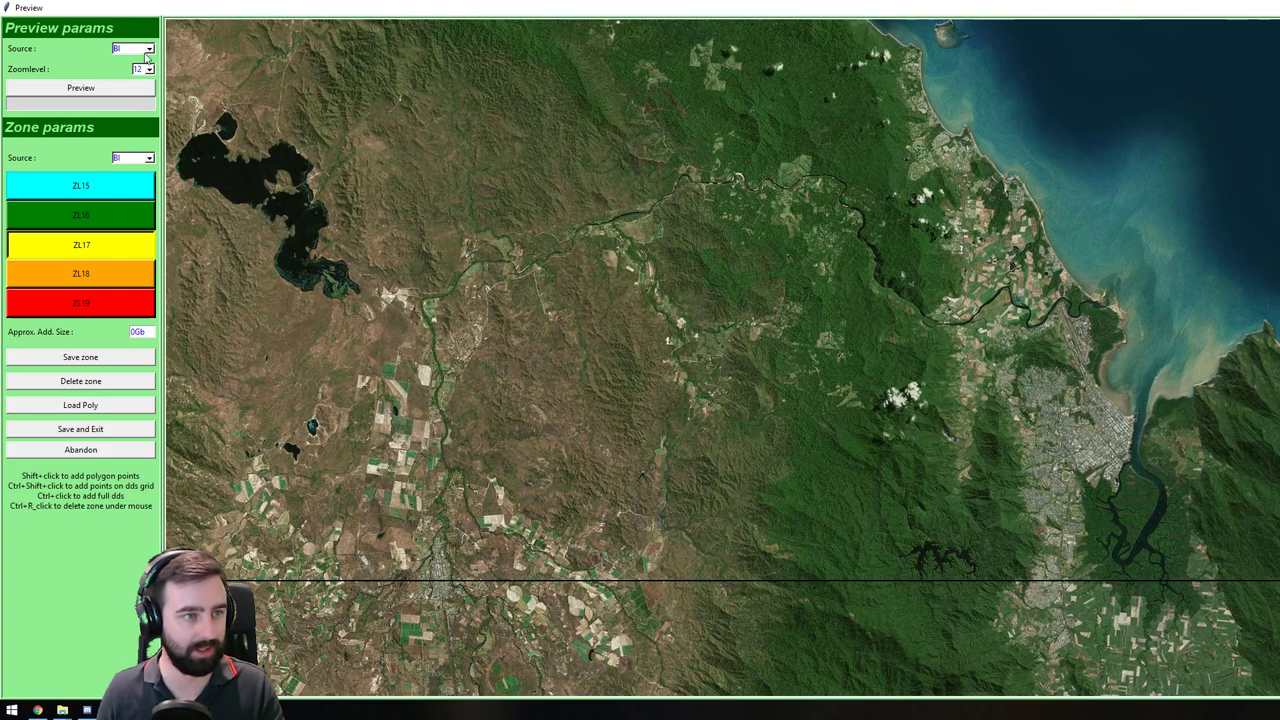
click(86, 283)
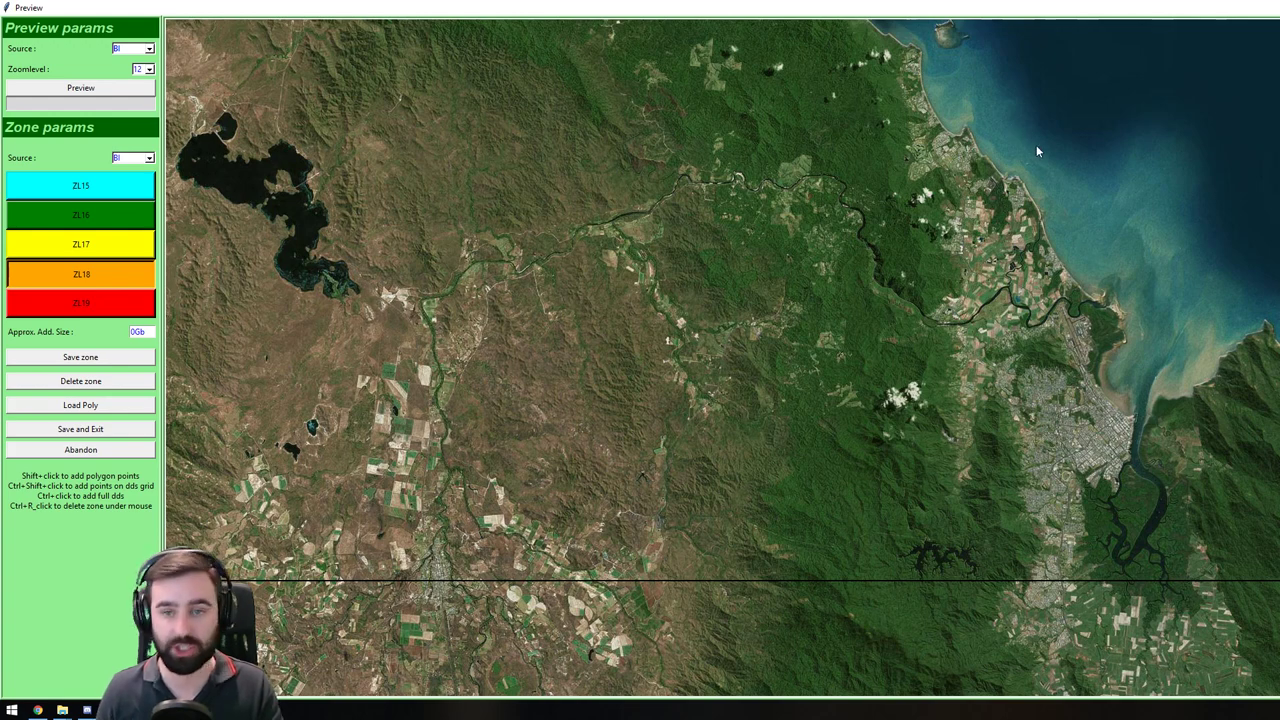
shift+click(1221, 432)
shift+click(1090, 512)
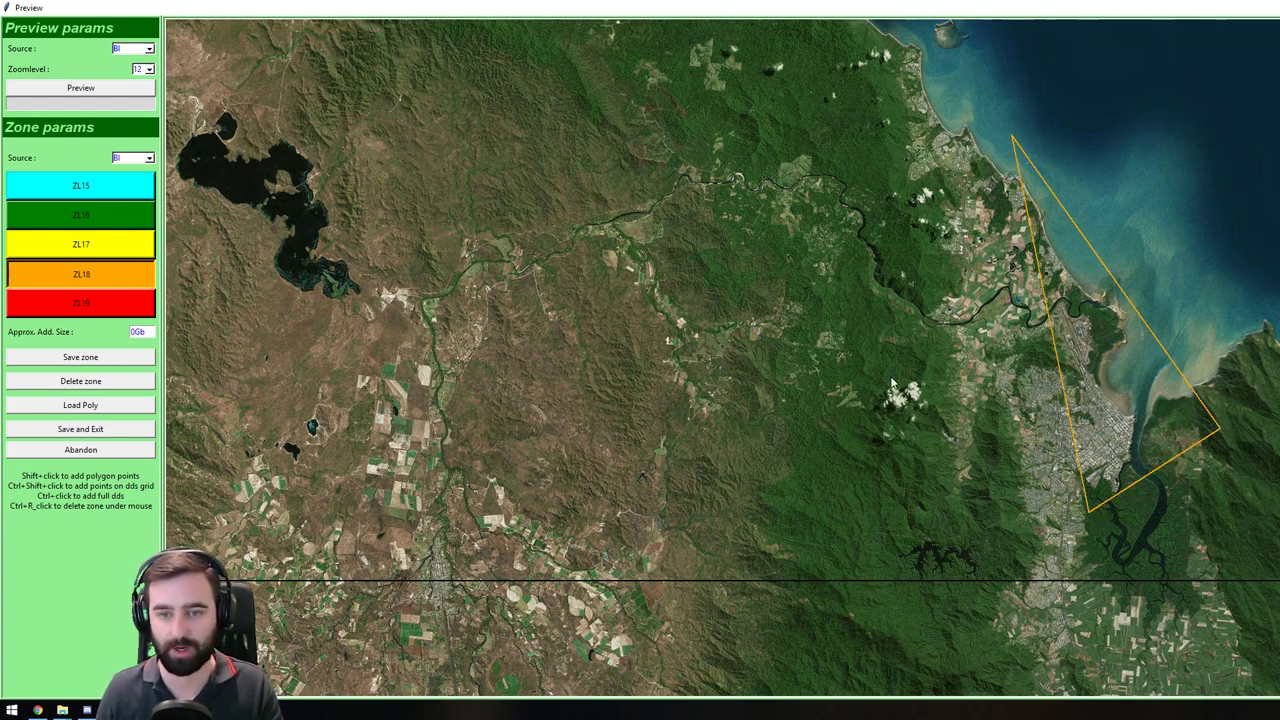
shift+click(799, 194)
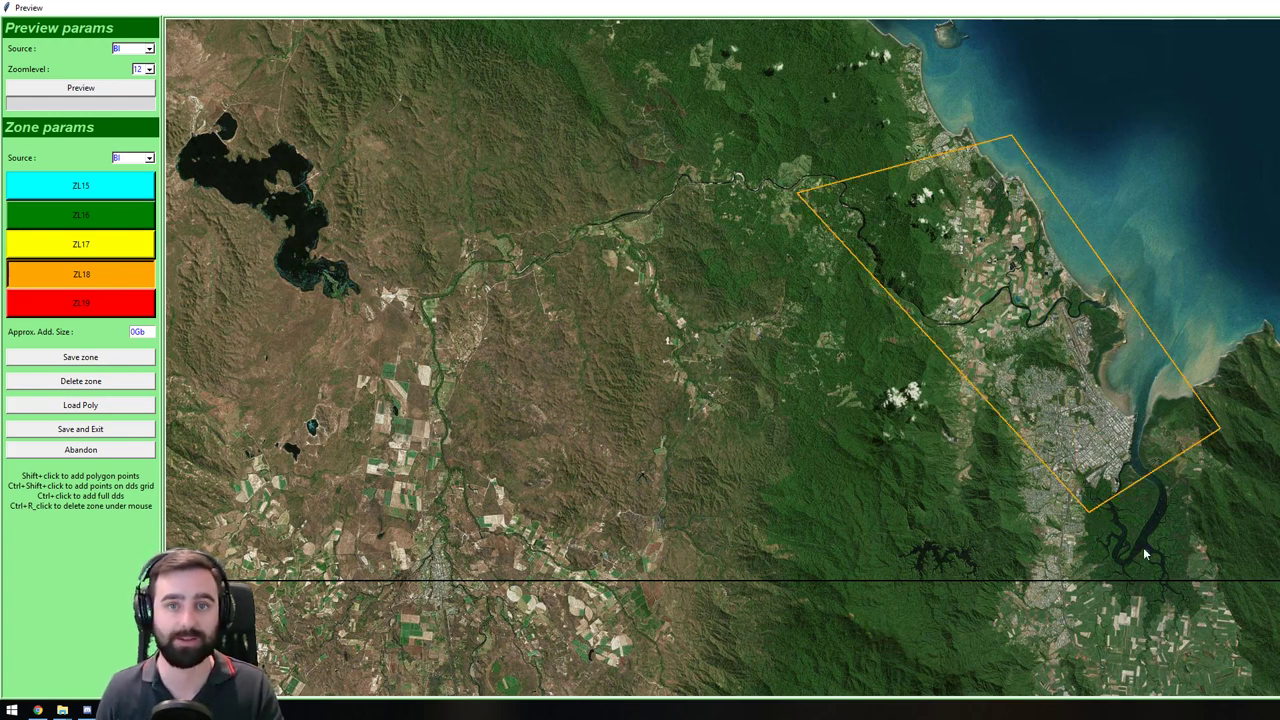
click(106, 431)
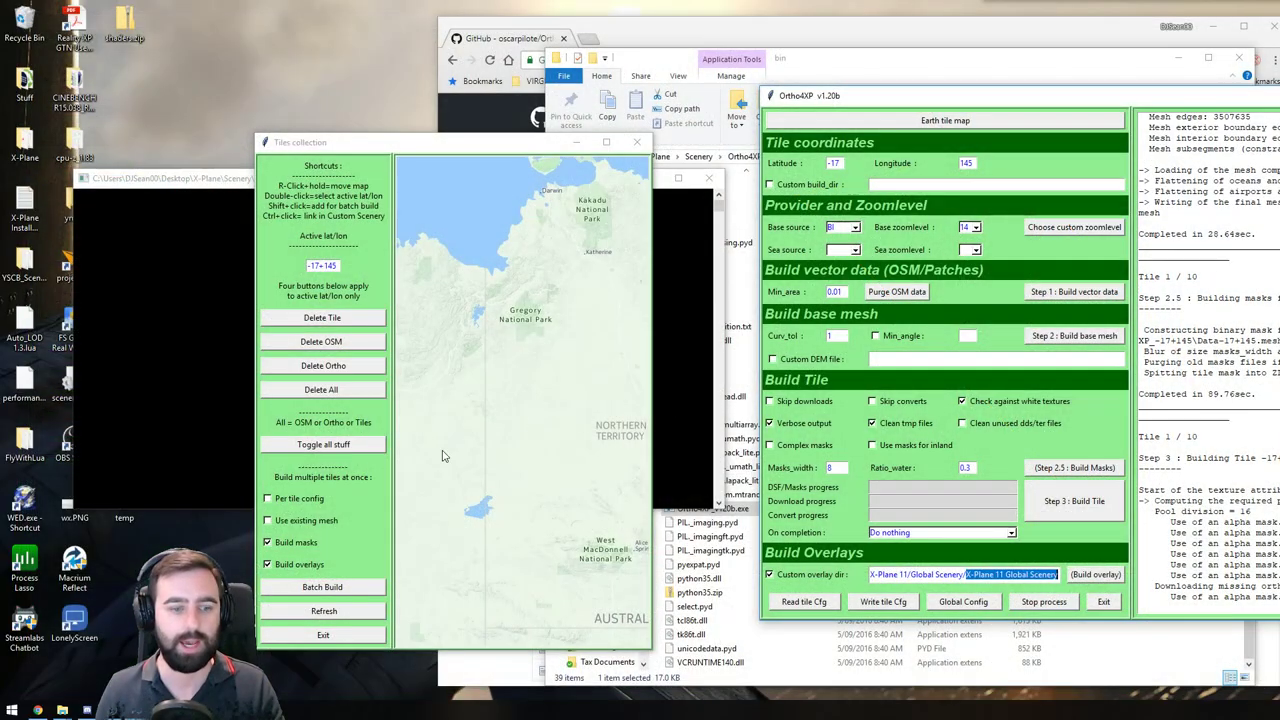
Move the tile map aside and go from the bin folder up to the main Ortho4XP folder
drag(446, 142, 766, 65)
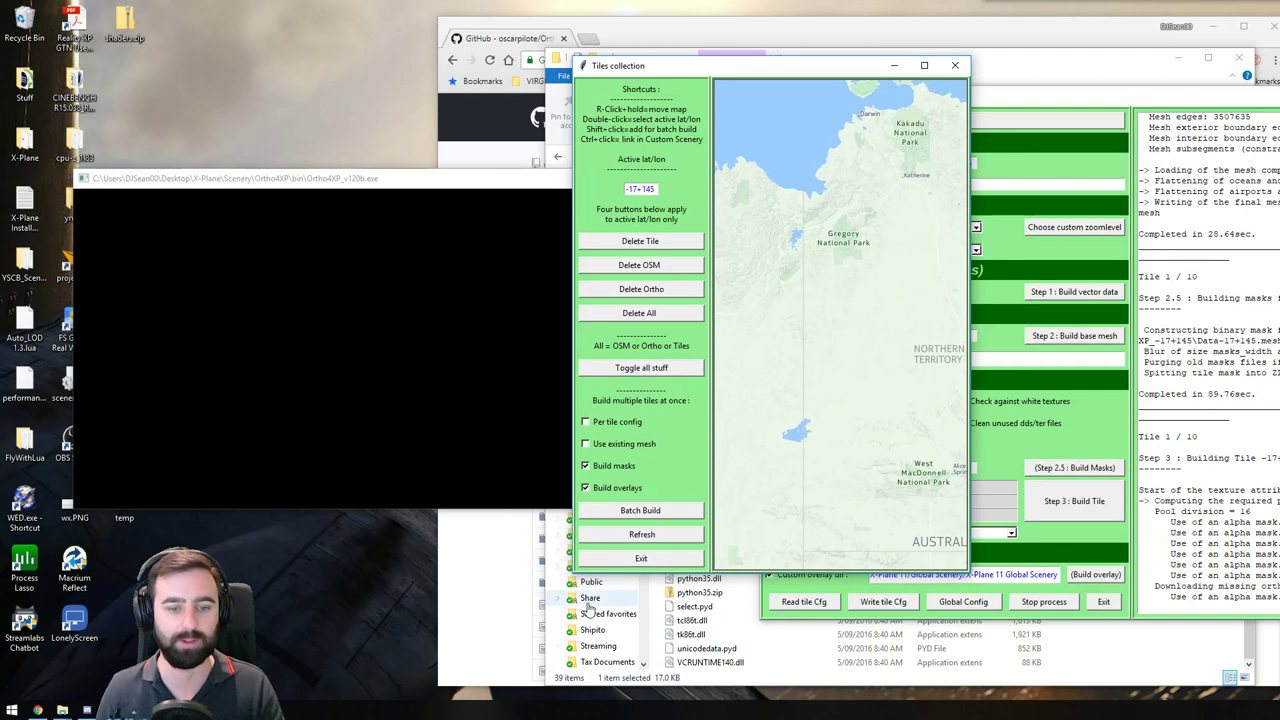
click(1040, 66)
scroll(955, 400, up, 2)
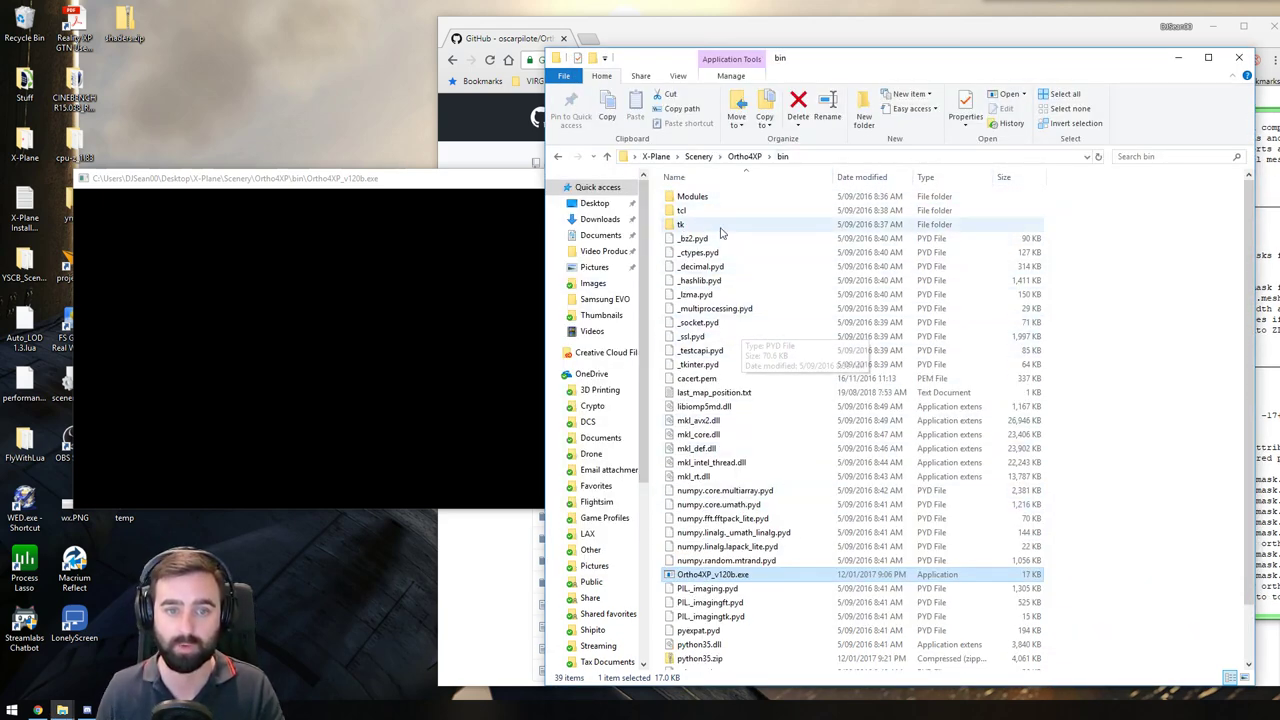
scroll(788, 436, down, 2)
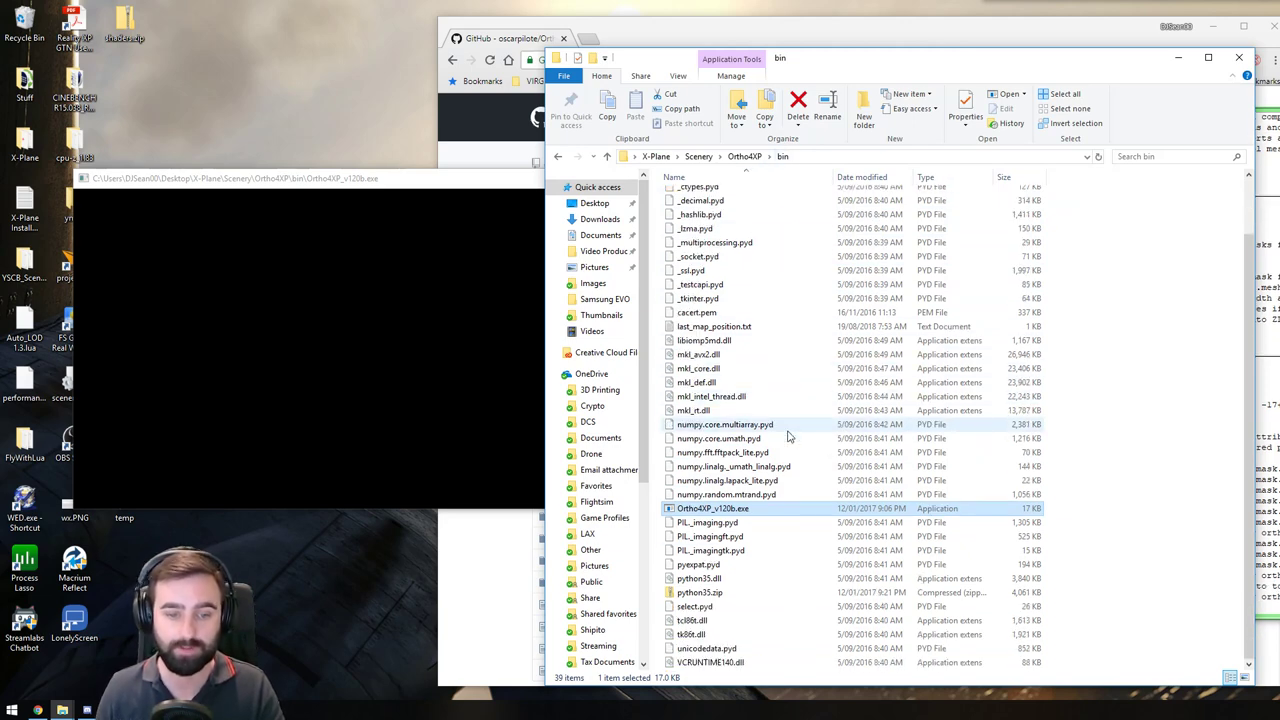
scroll(780, 460, up, 2)
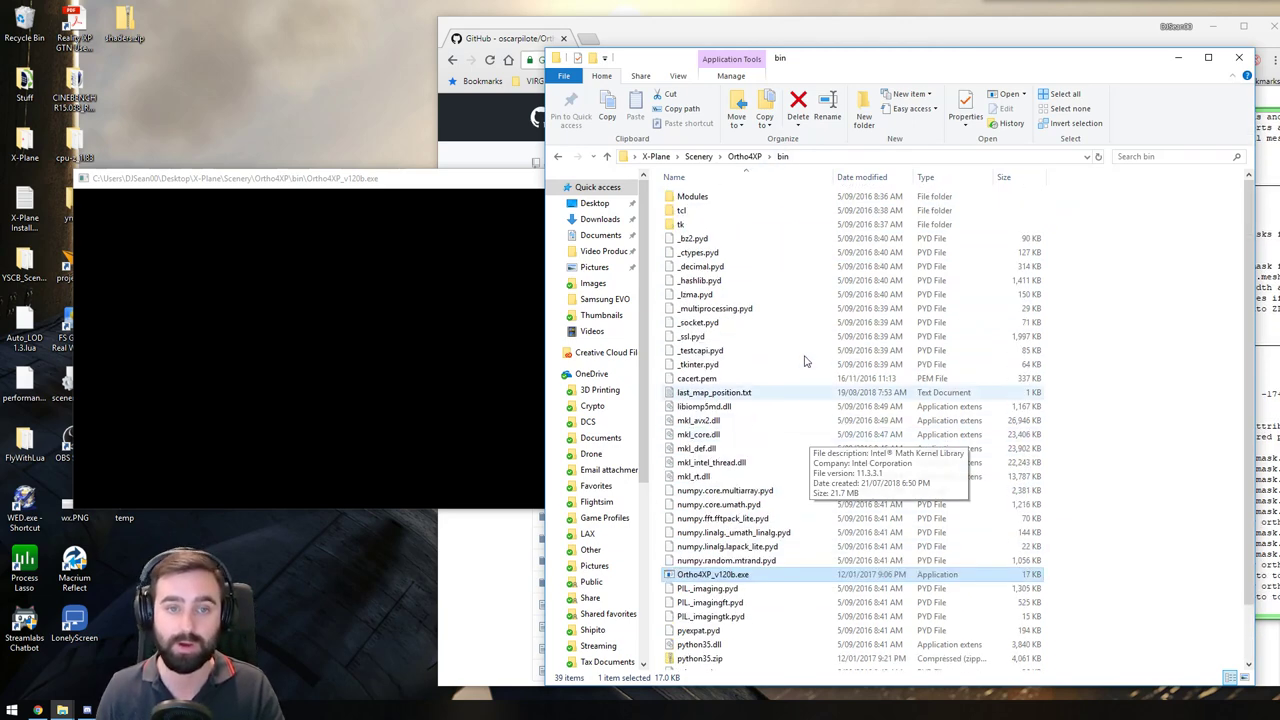
click(735, 157)
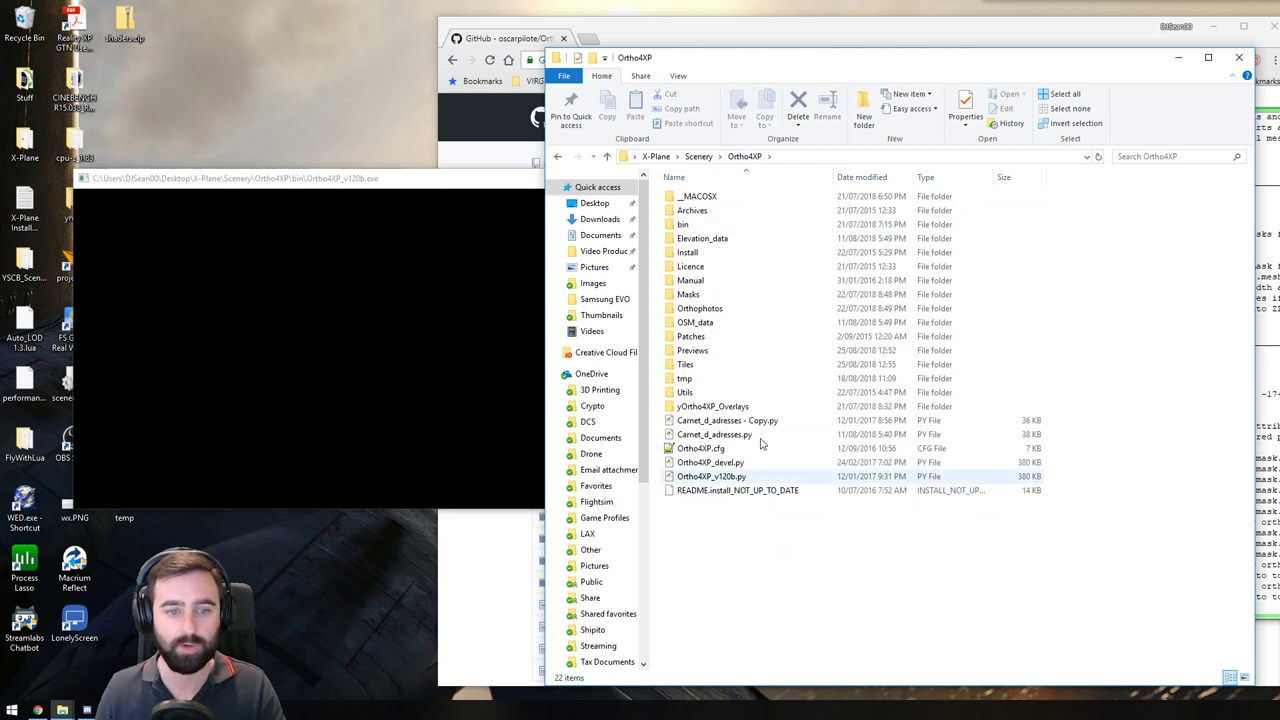
In the Tiles folder, create shortcuts to zOrtho4XP_-17+145 and zOrtho4XP_-32+150
double_click(716, 366)
drag(796, 268, 668, 186)
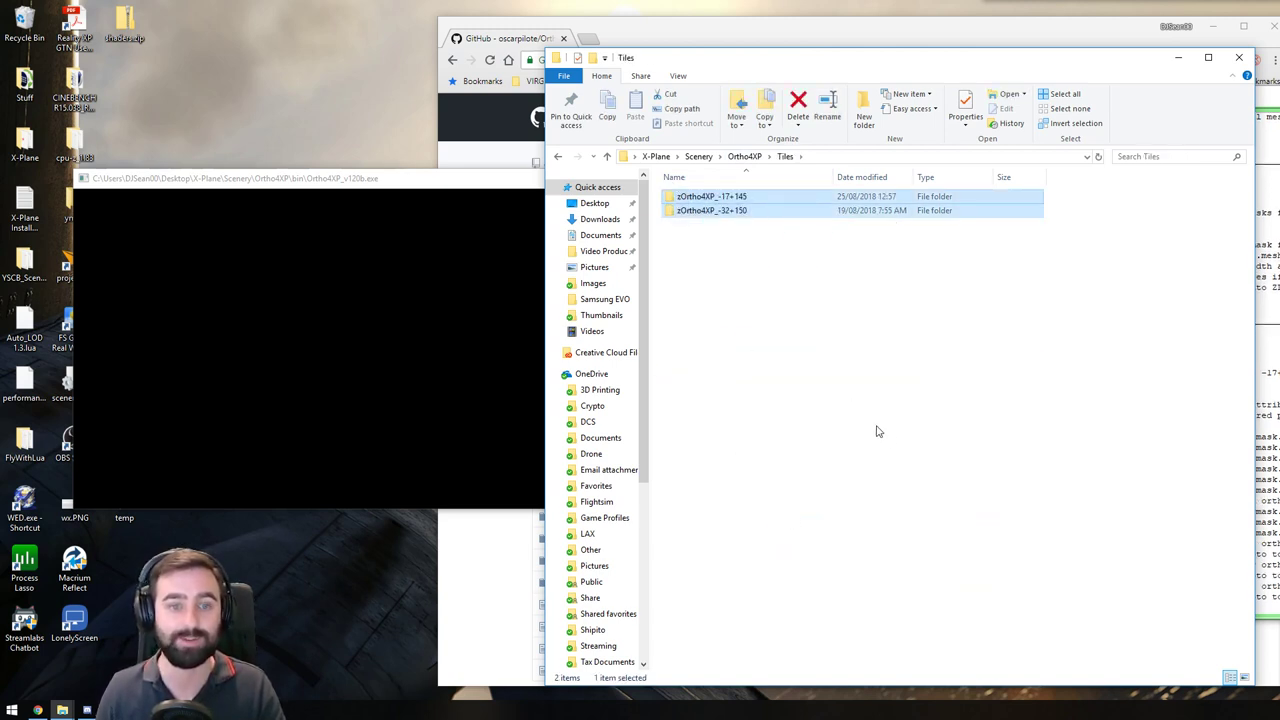
click(885, 438)
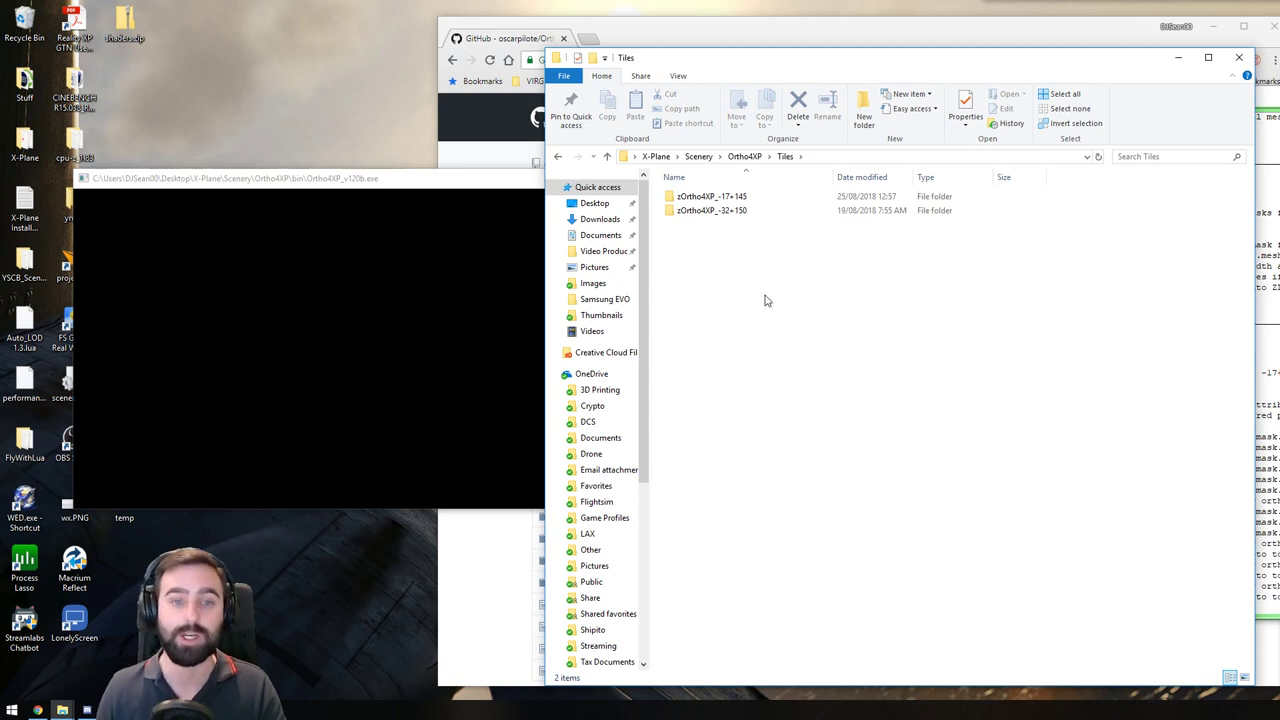
drag(771, 285, 702, 172)
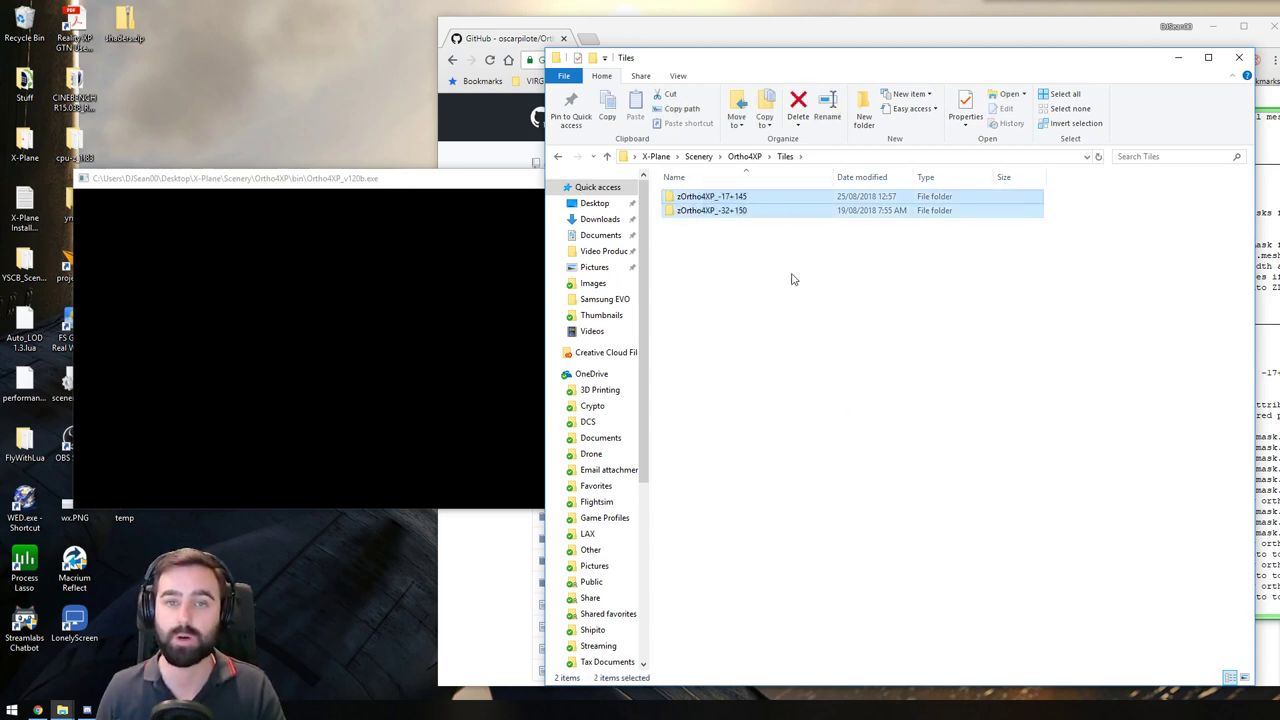
click(812, 297)
drag(877, 304, 670, 188)
click(797, 330)
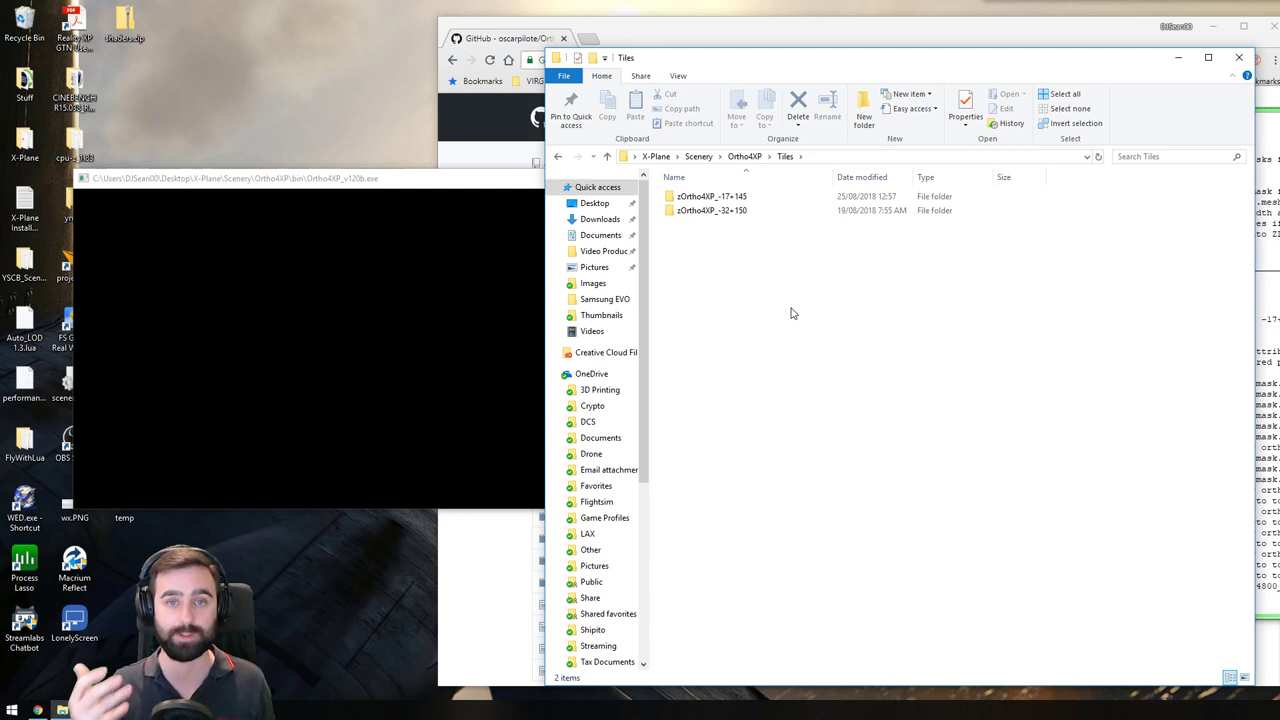
drag(875, 314, 674, 204)
right_click(672, 208)
click(738, 440)
drag(806, 271, 712, 234)
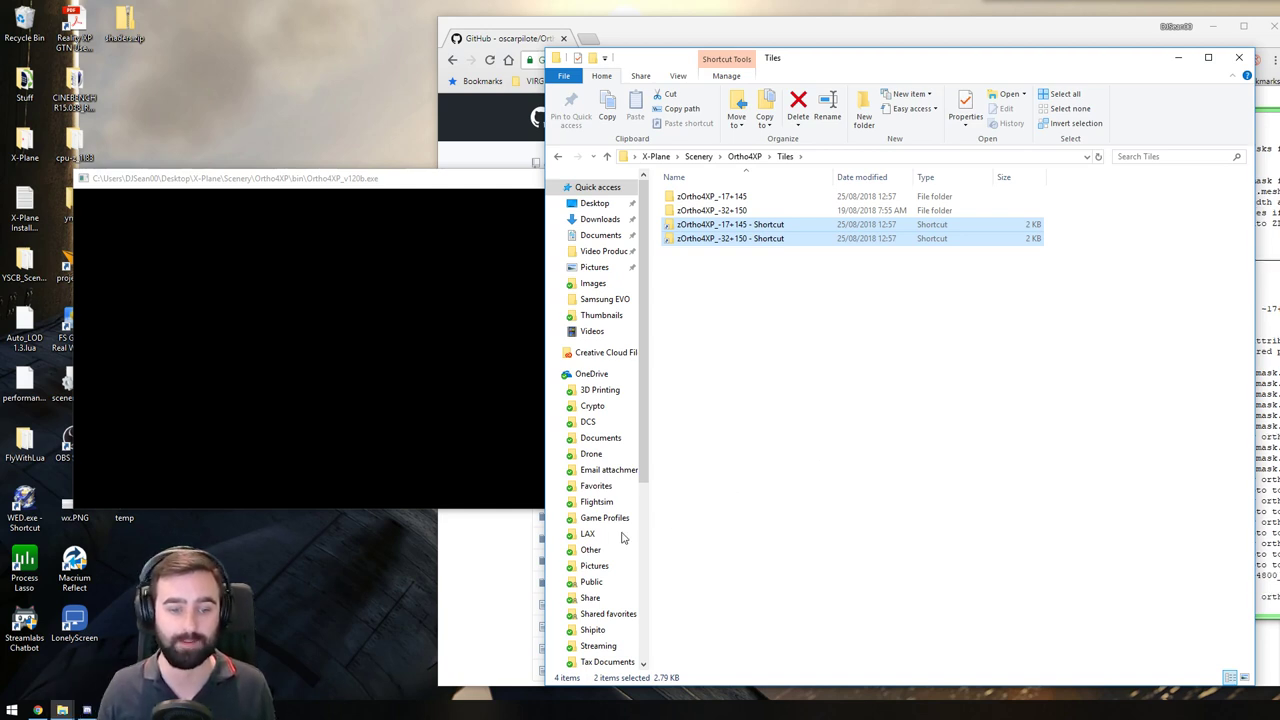
scroll(621, 538, down, 4)
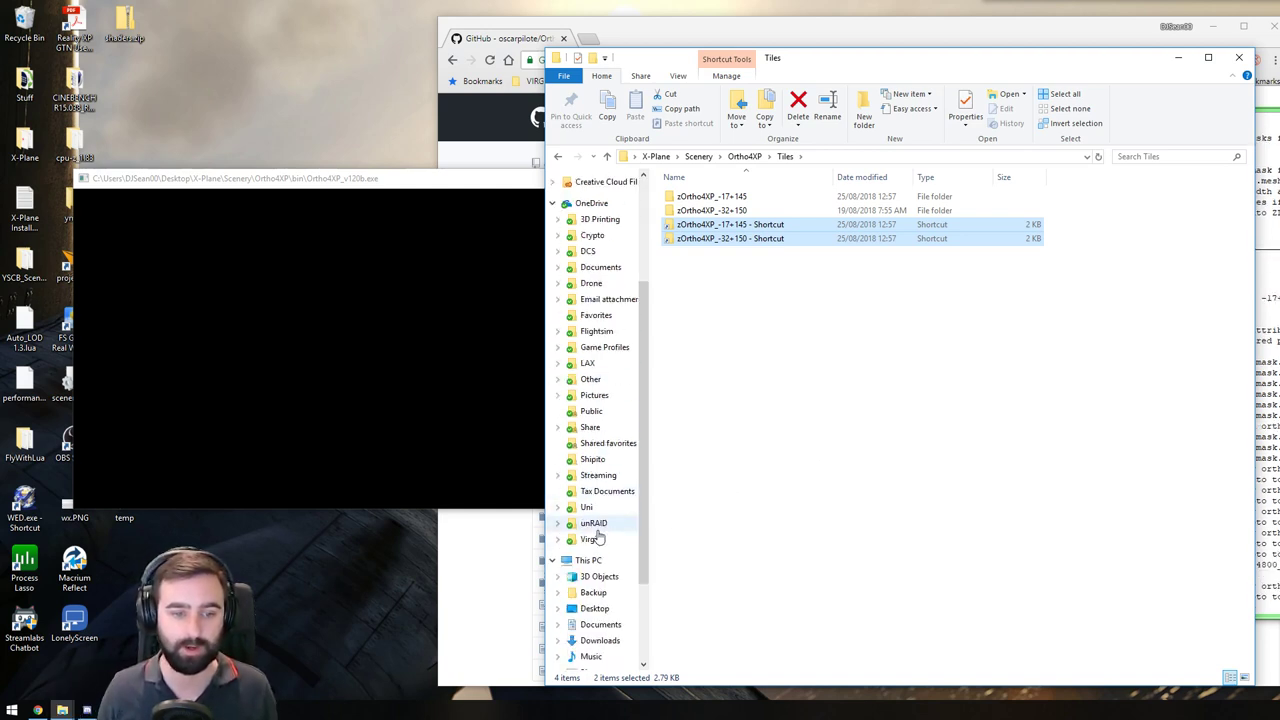
scroll(600, 535, down, 3)
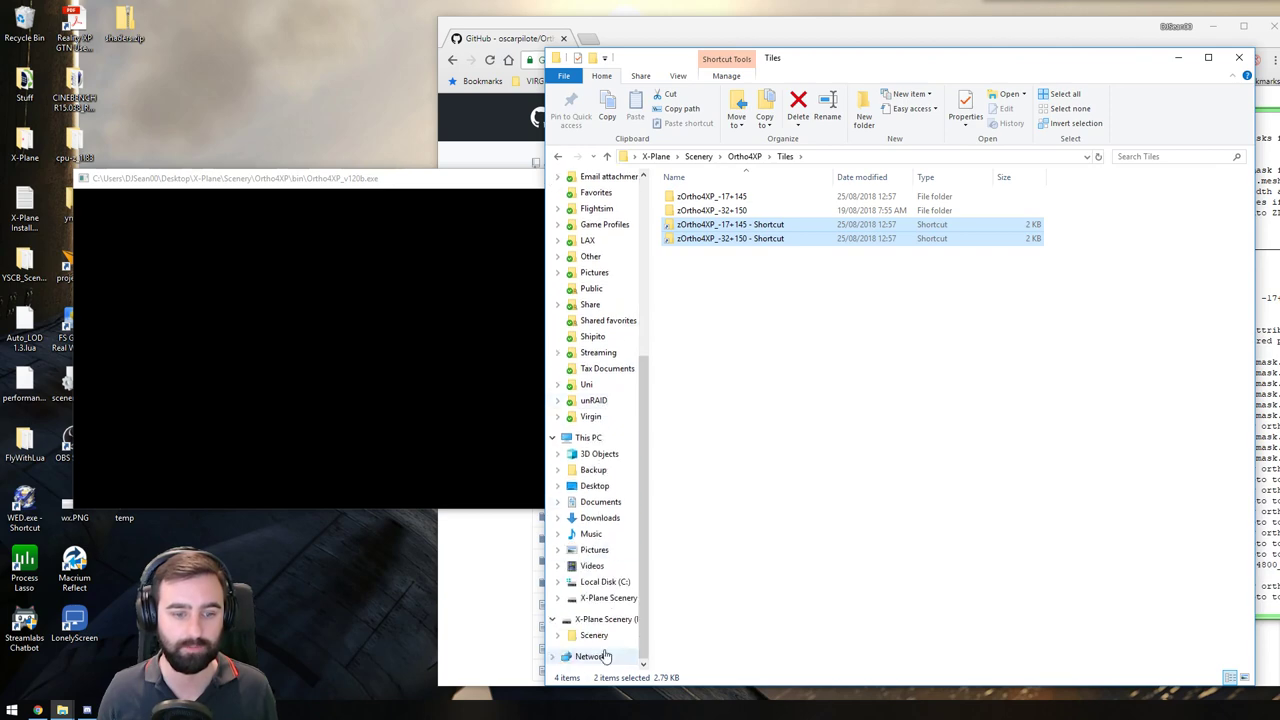
click(603, 584)
double_click(692, 486)
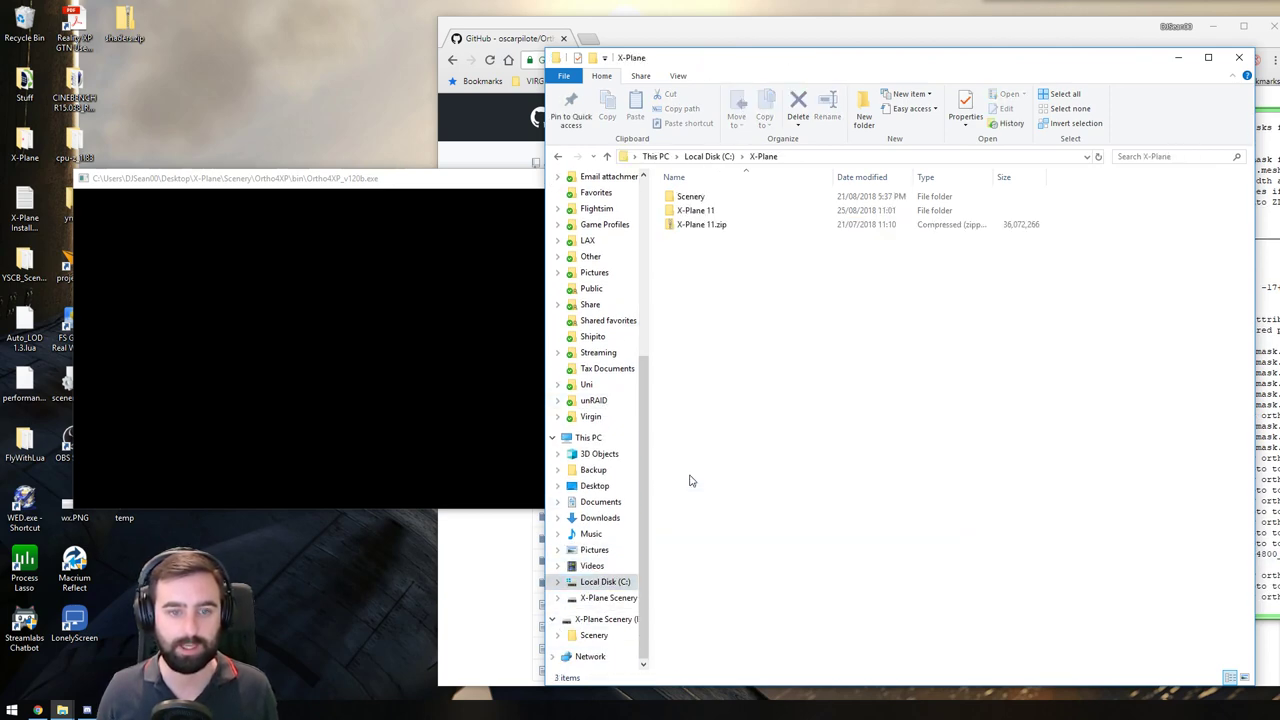
double_click(712, 211)
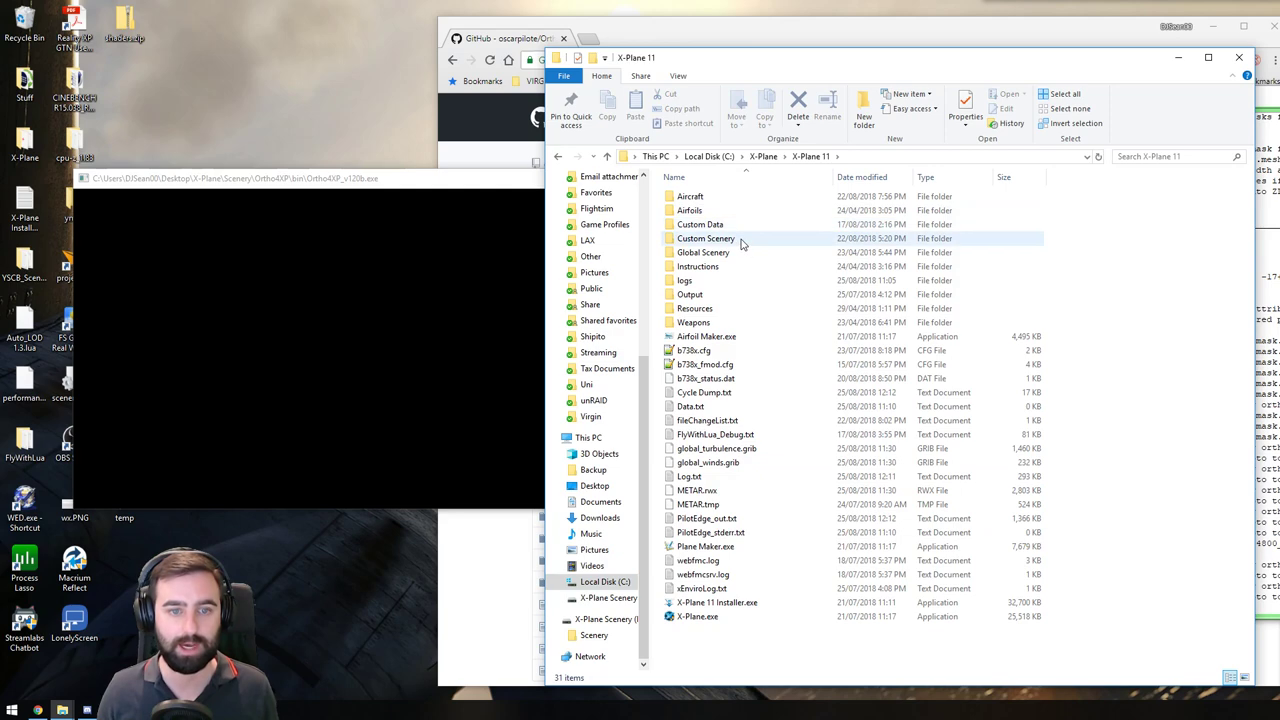
double_click(741, 240)
scroll(953, 518, down, 20)
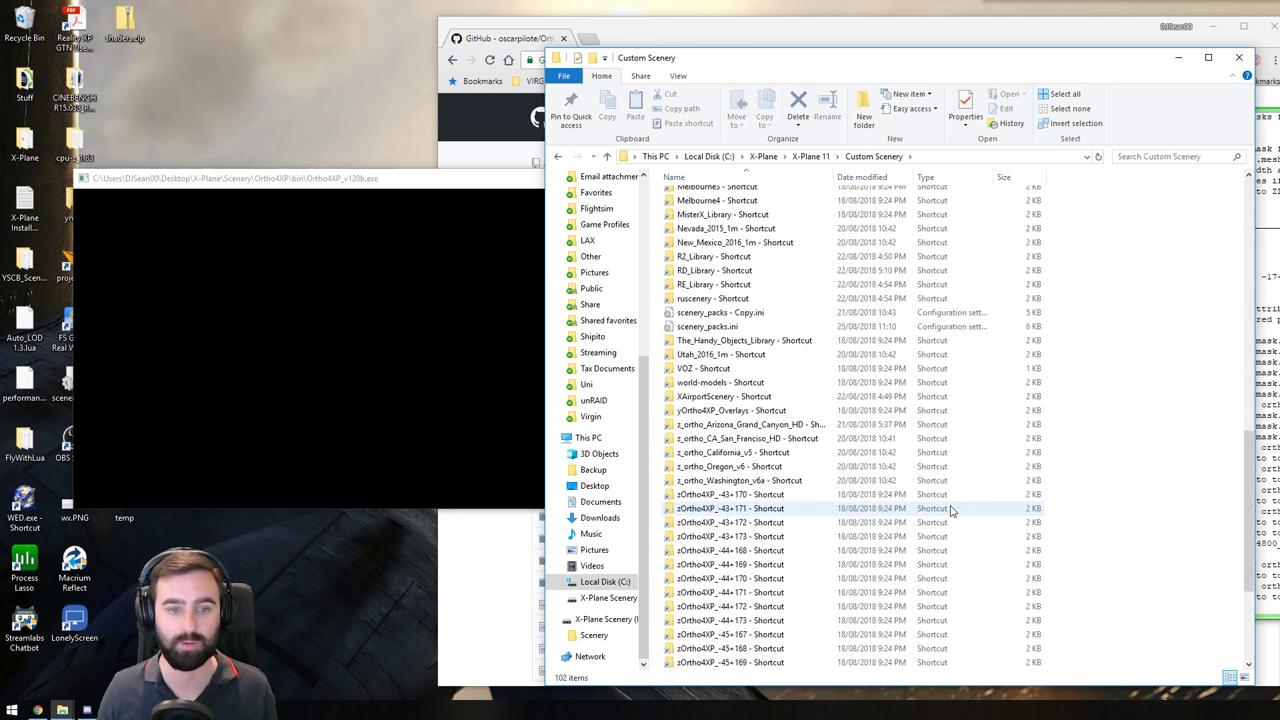
scroll(955, 522, up, 15)
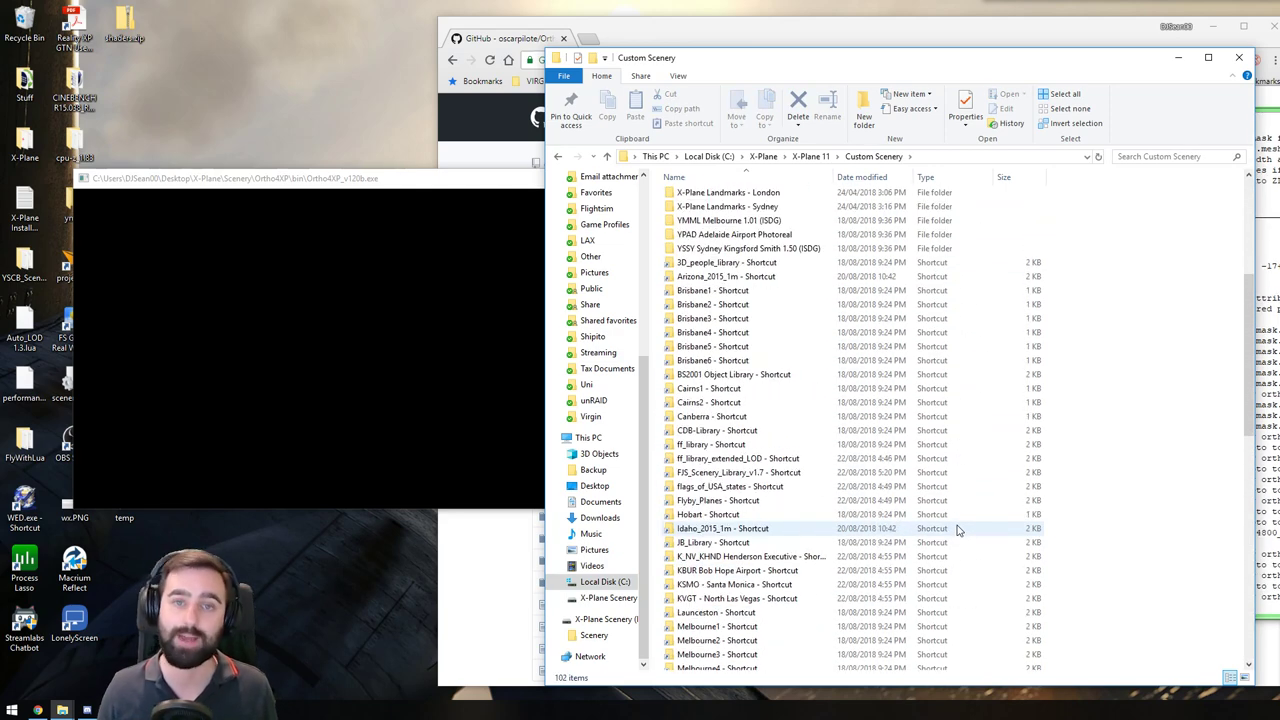
scroll(956, 528, up, 7)
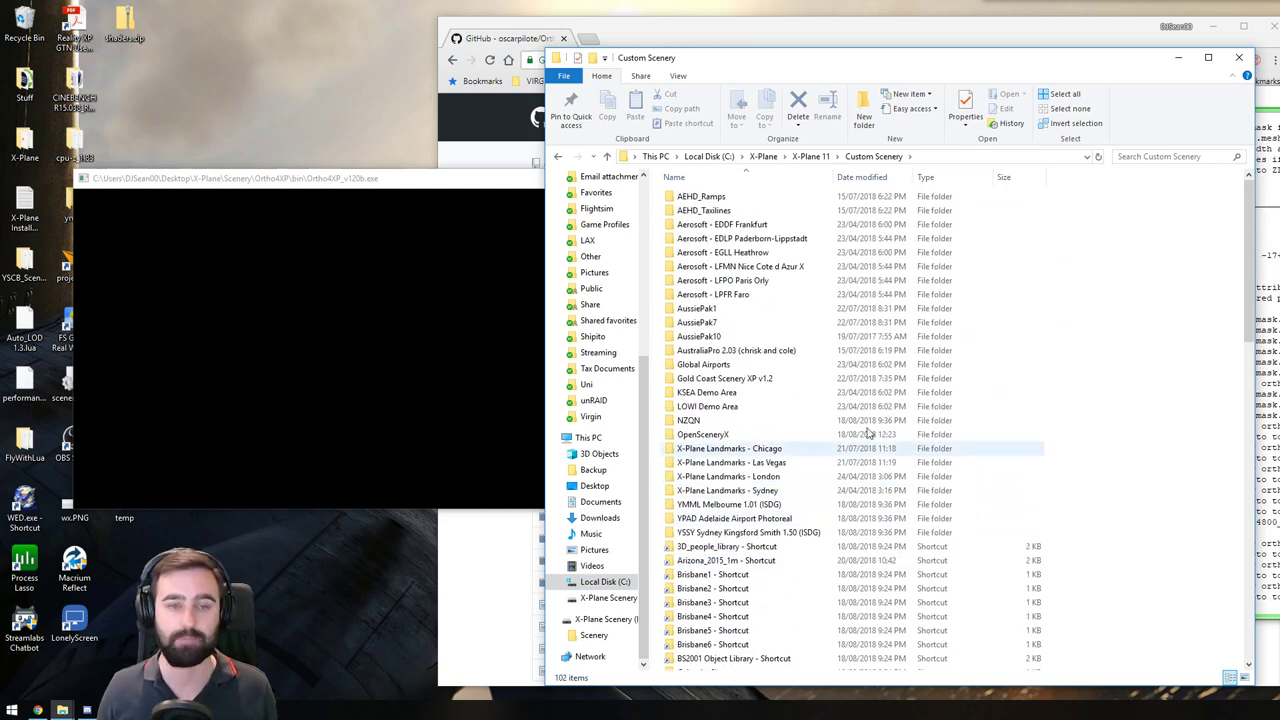
drag(926, 58, 614, 38)
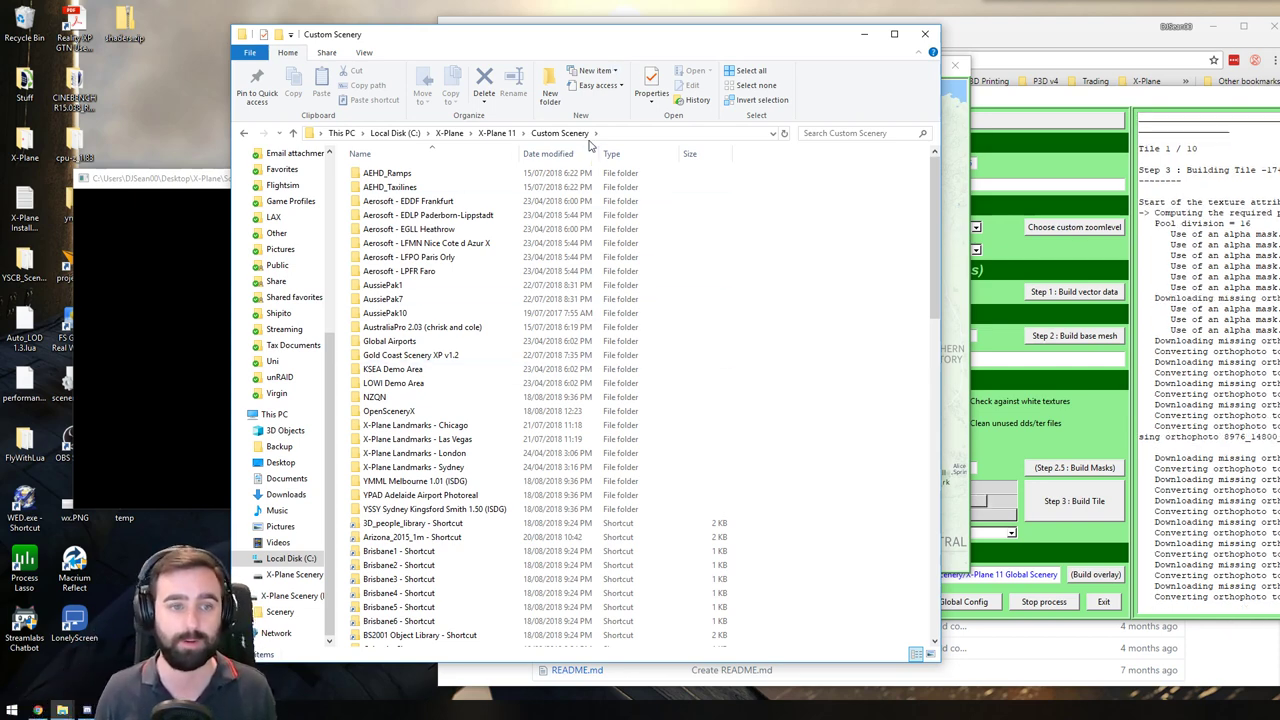
click(632, 133)
click(856, 266)
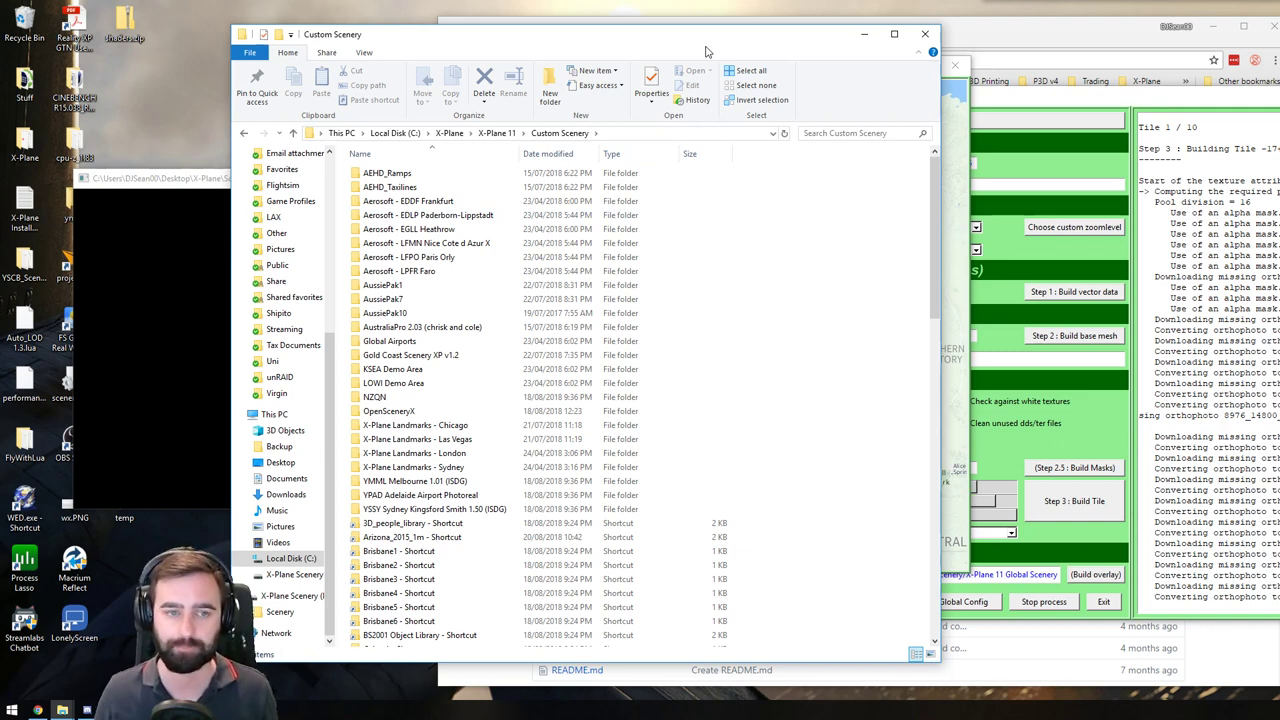
drag(705, 50, 638, 59)
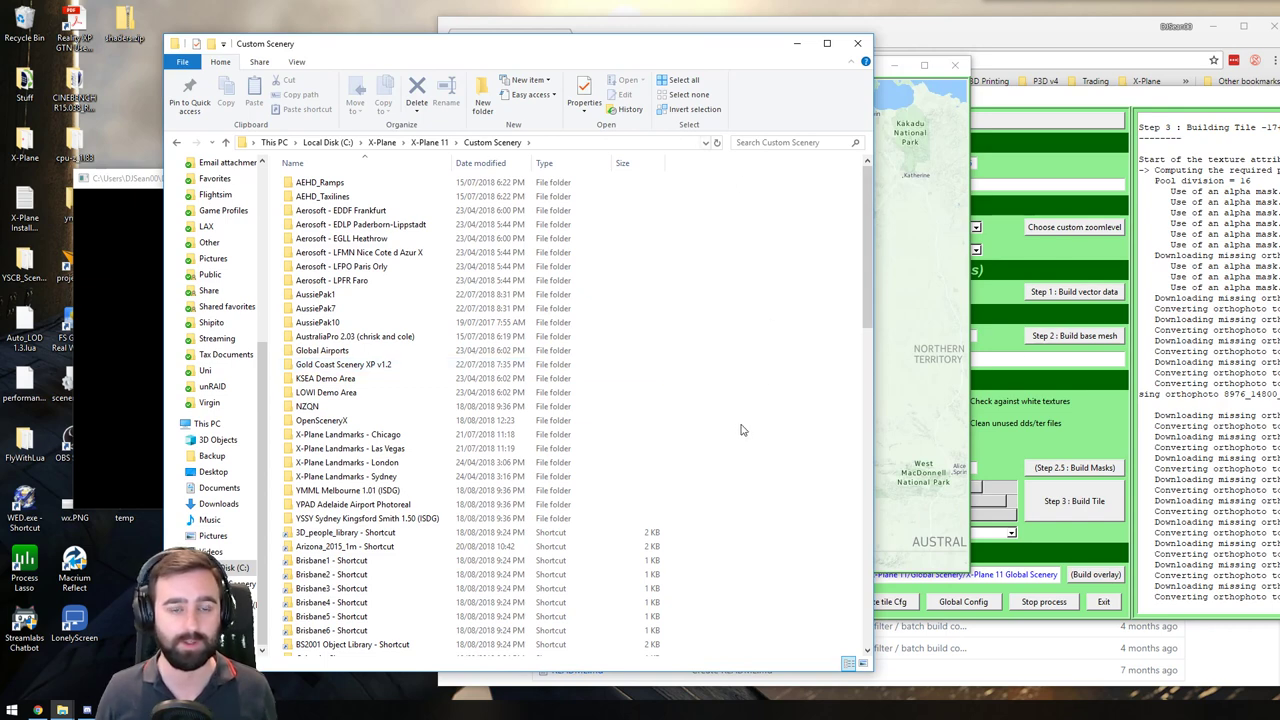
Navigate back into Scenery\Ortho4XP\Tiles and select the two tile shortcuts
key(alt+Up)
key(alt+Up)
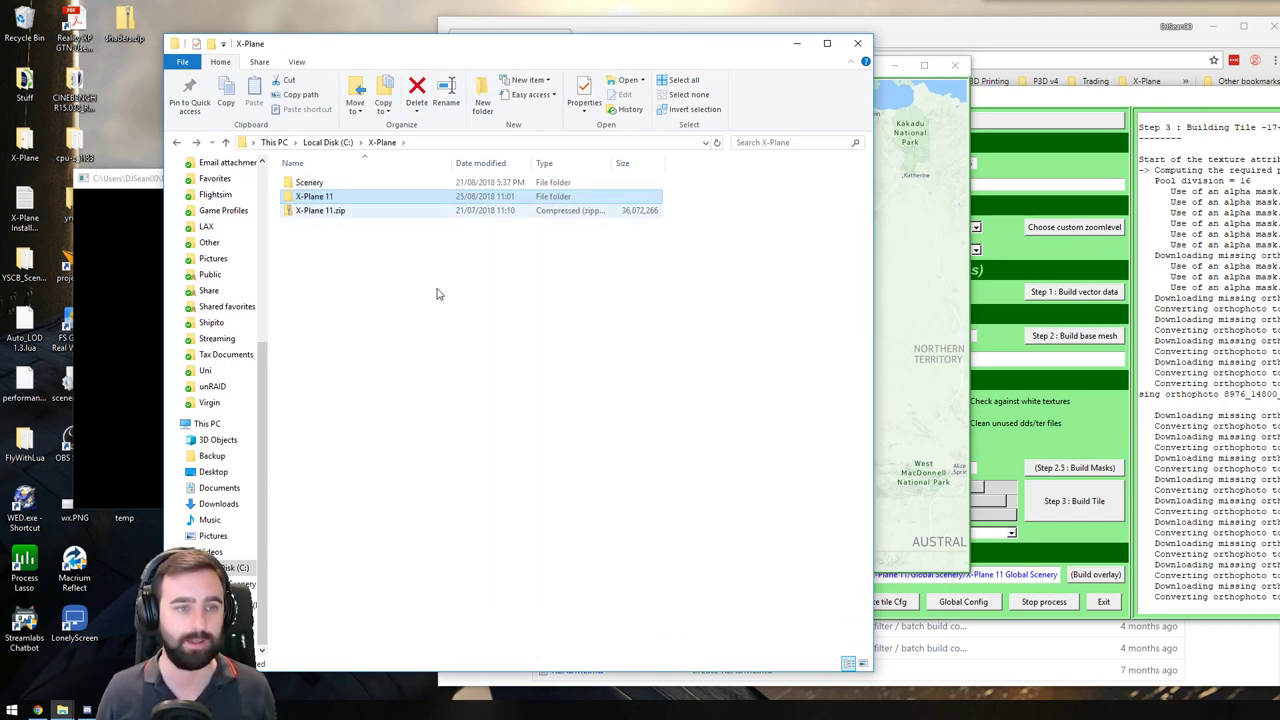
key(alt+Left)
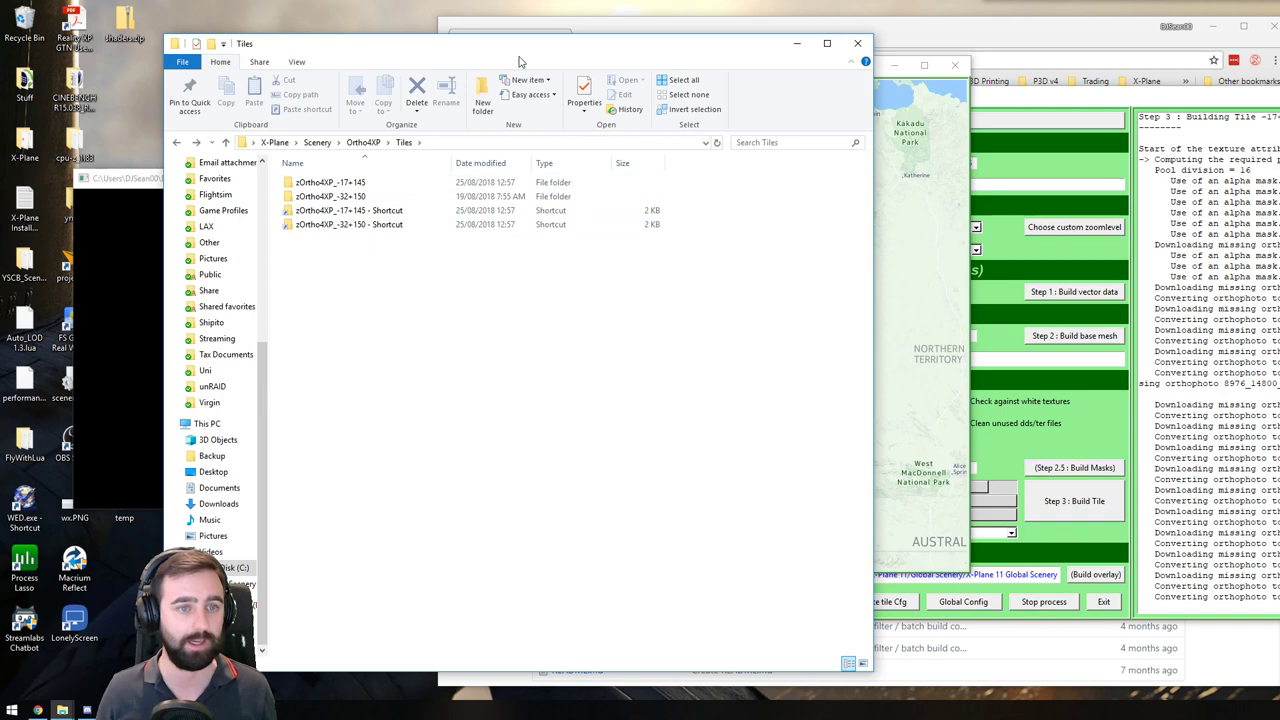
drag(640, 57, 763, 76)
drag(546, 334, 425, 230)
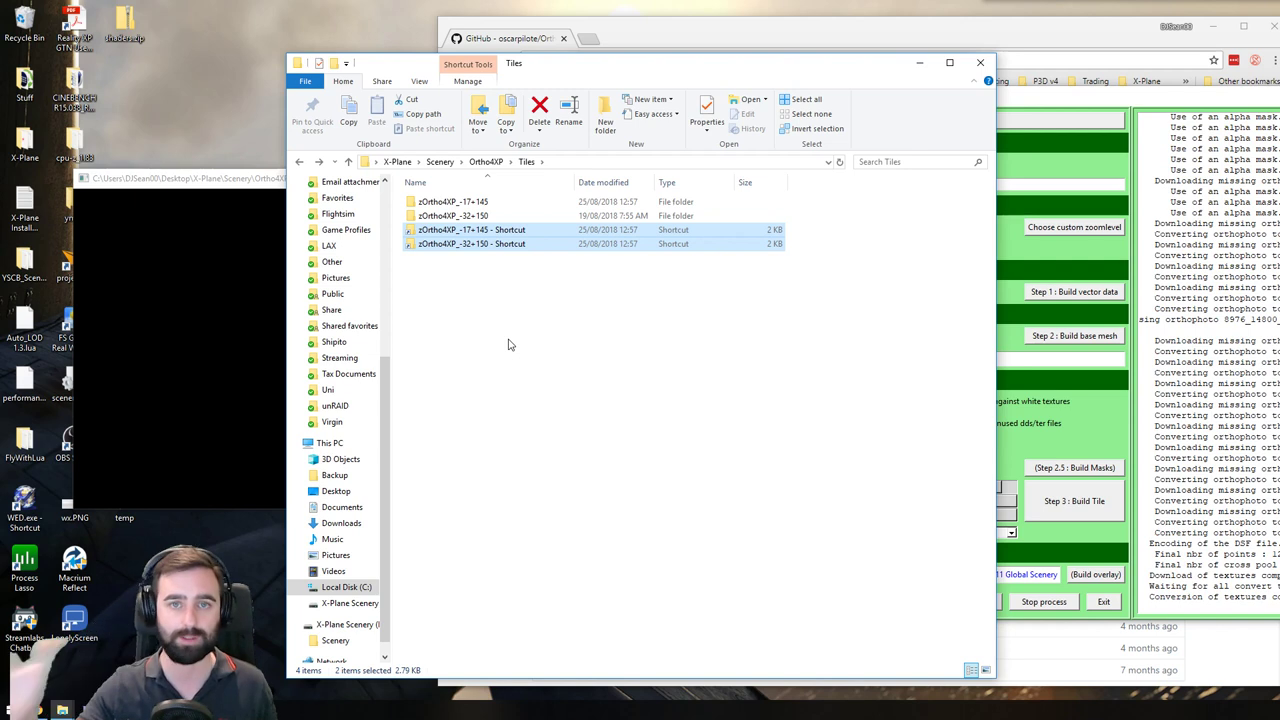
click(507, 343)
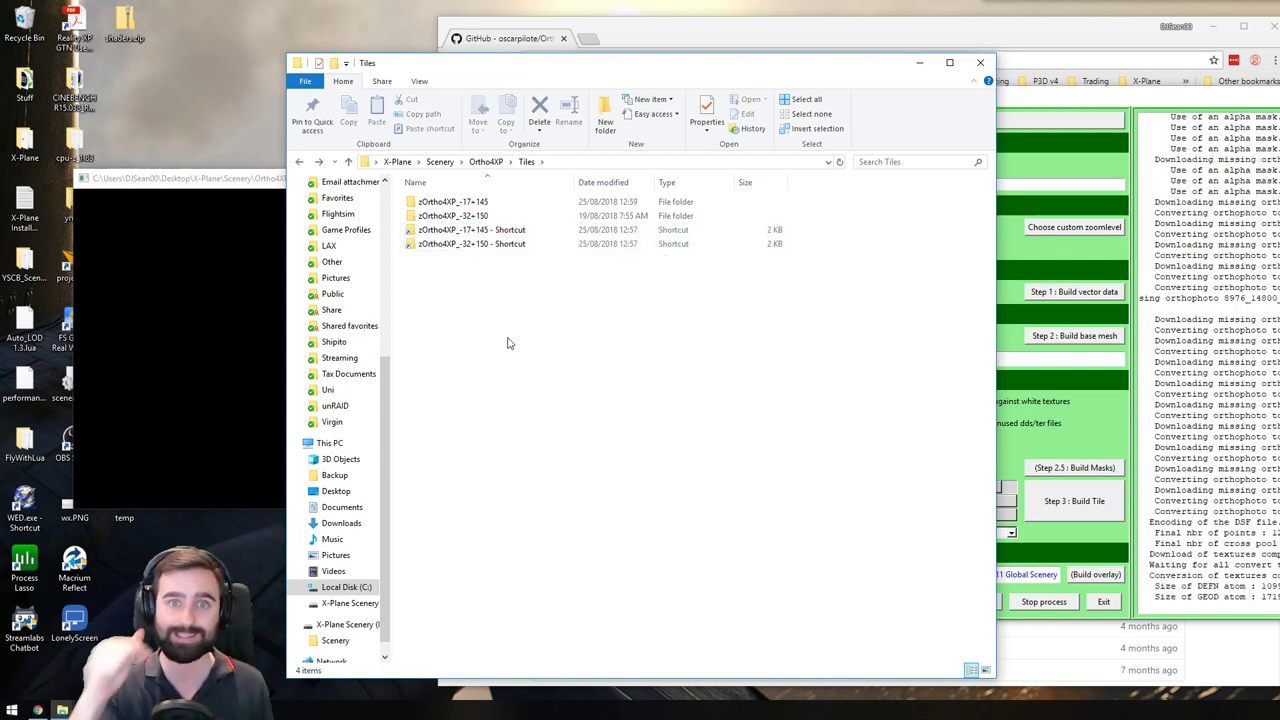
drag(544, 315, 529, 349)
From the Ortho4XP folder, look inside OSM_data, Elevation_data and the -27+152 OSM data
click(529, 349)
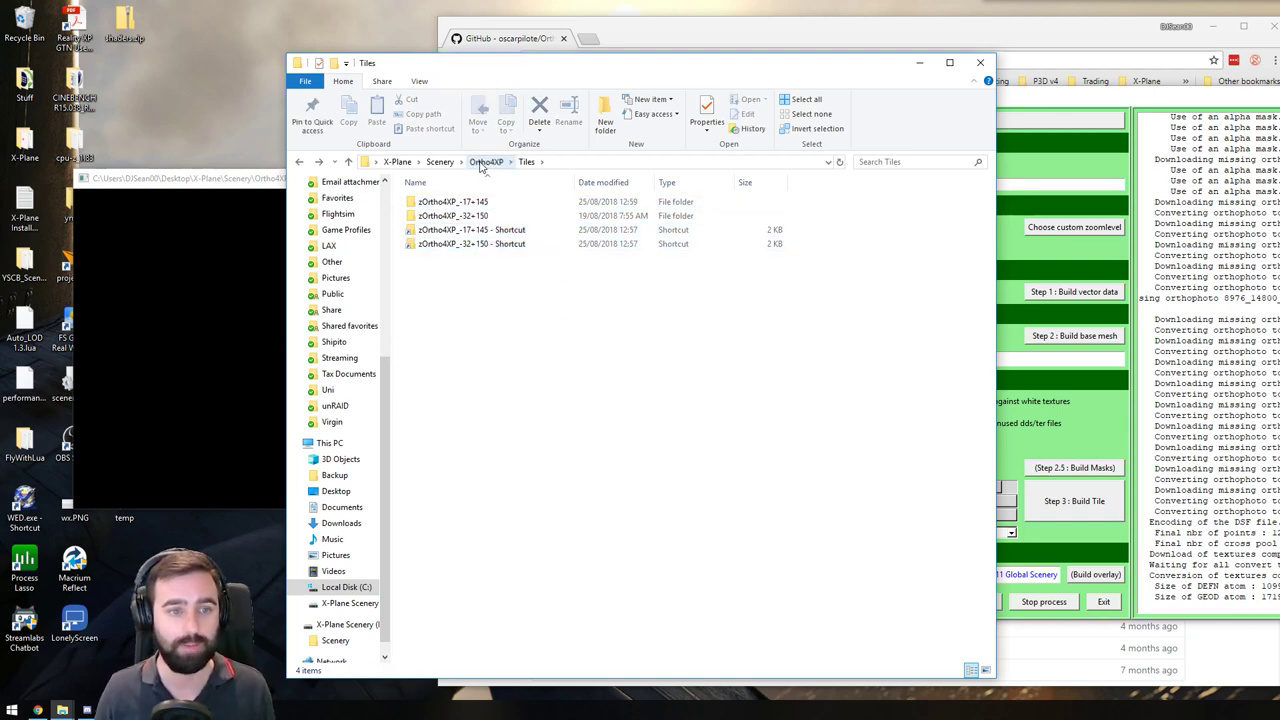
click(484, 162)
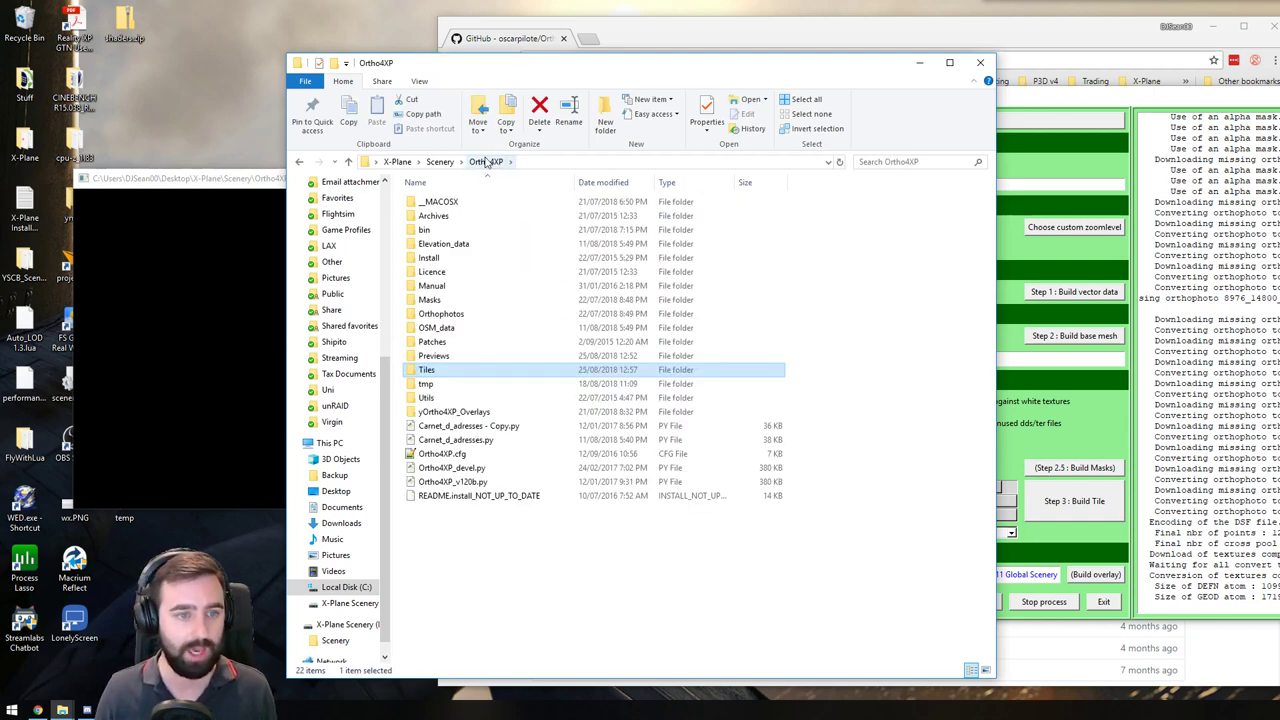
double_click(480, 327)
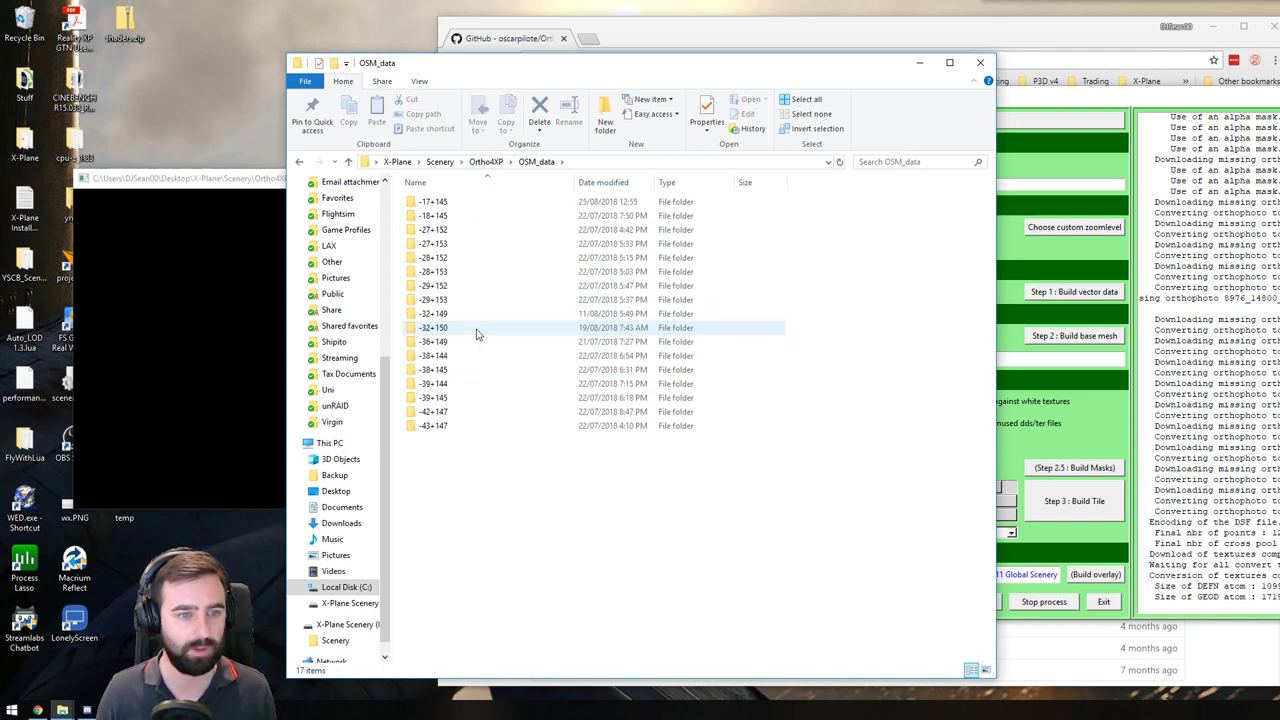
key(BackSpace)
double_click(450, 244)
key(BackSpace)
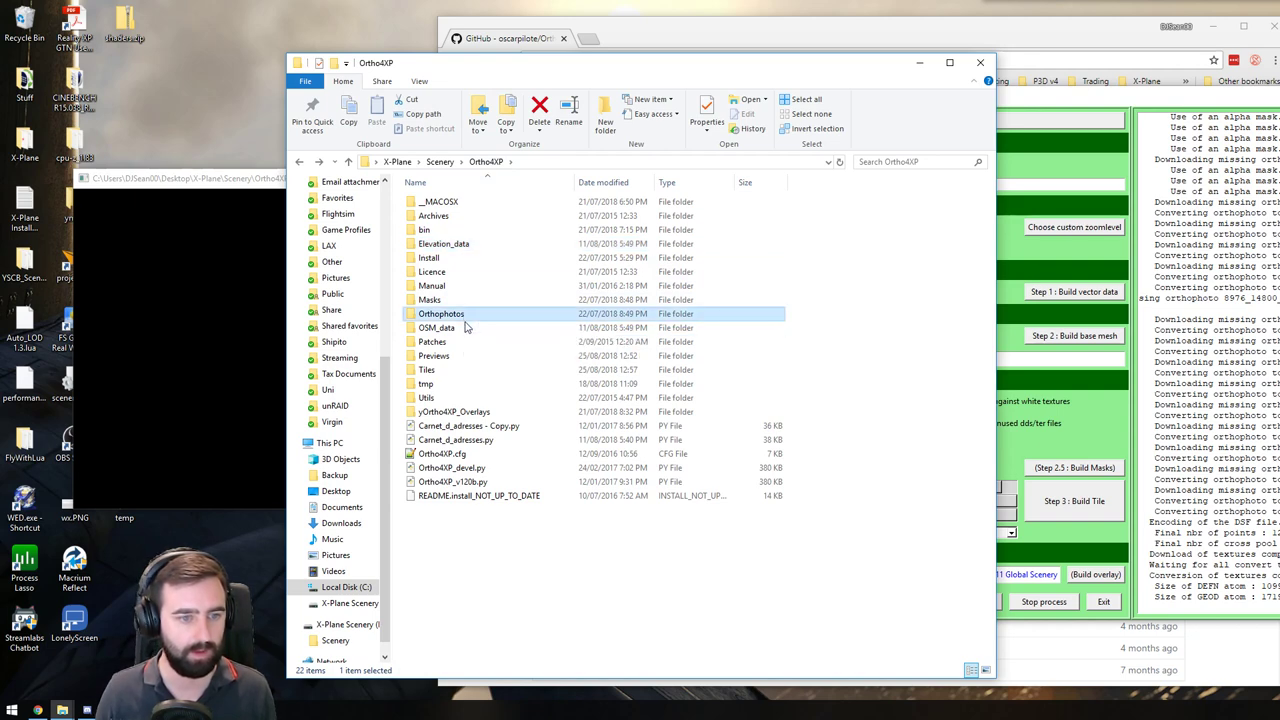
double_click(466, 328)
double_click(466, 329)
key(BackSpace)
key(BackSpace)
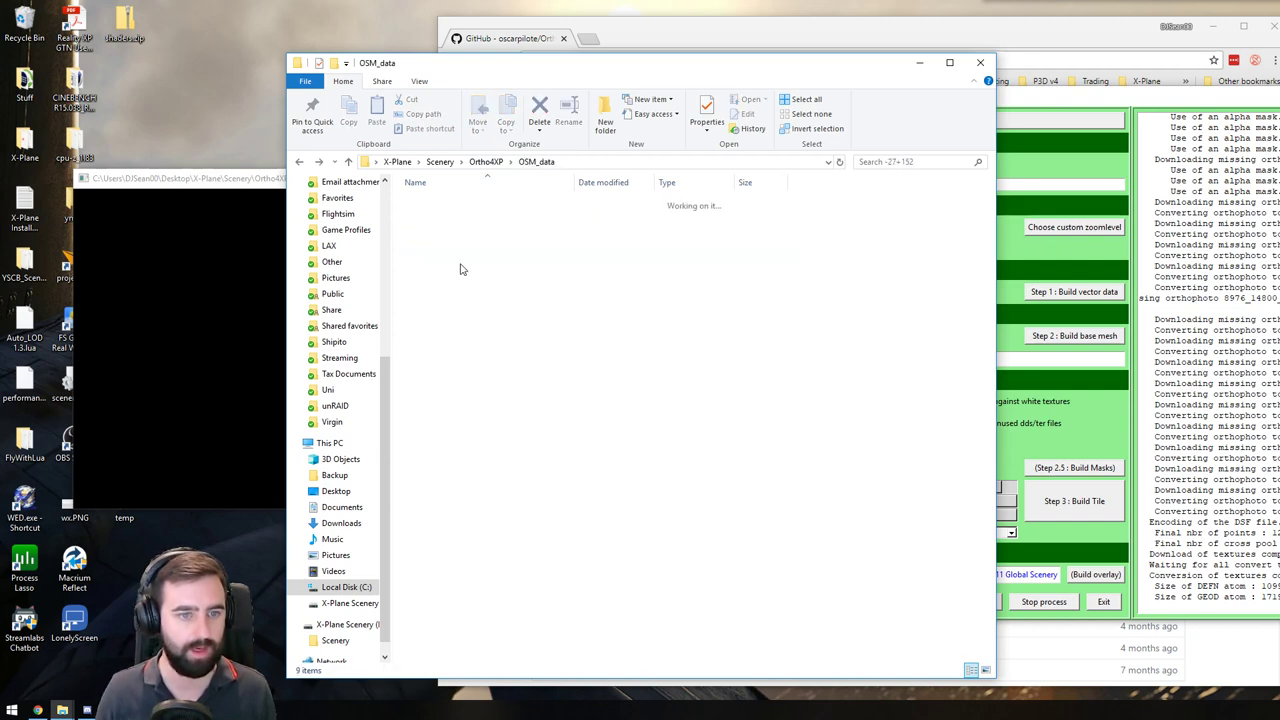
Review the 17 tile folders in OSM_data and the OSM_data and Orthophotos context menus
double_click(436, 322)
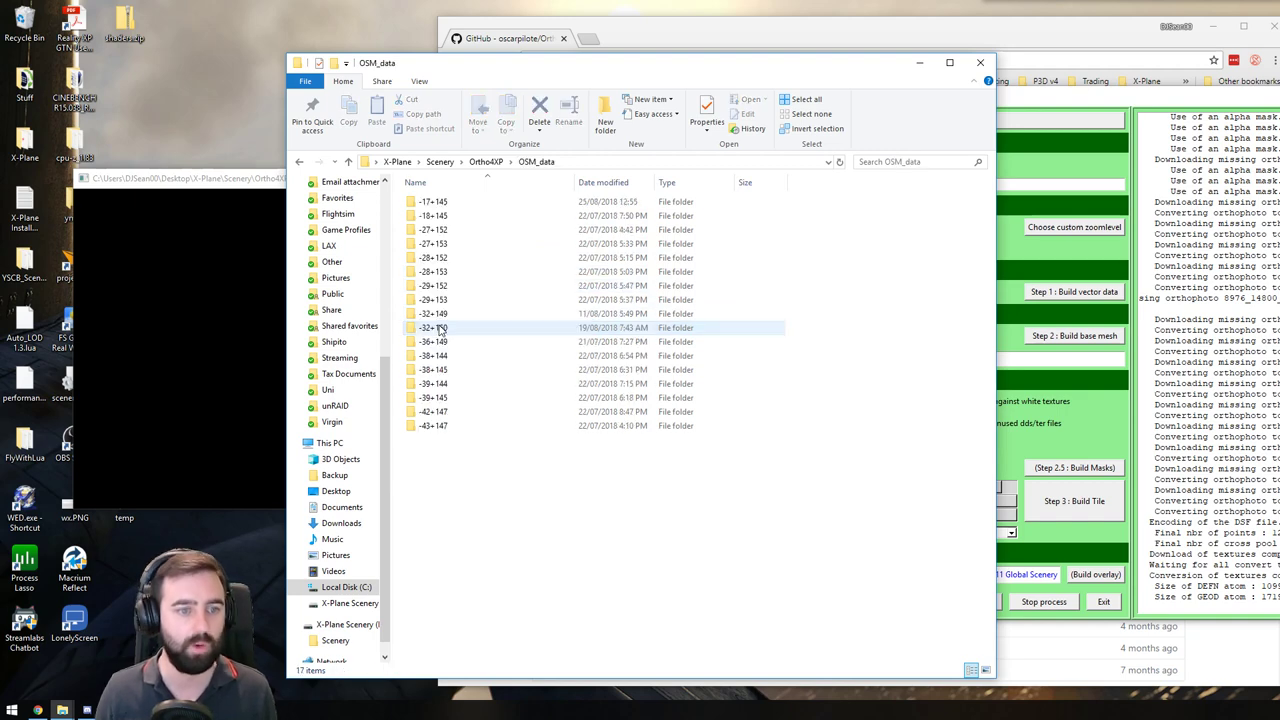
drag(560, 528, 450, 195)
click(588, 480)
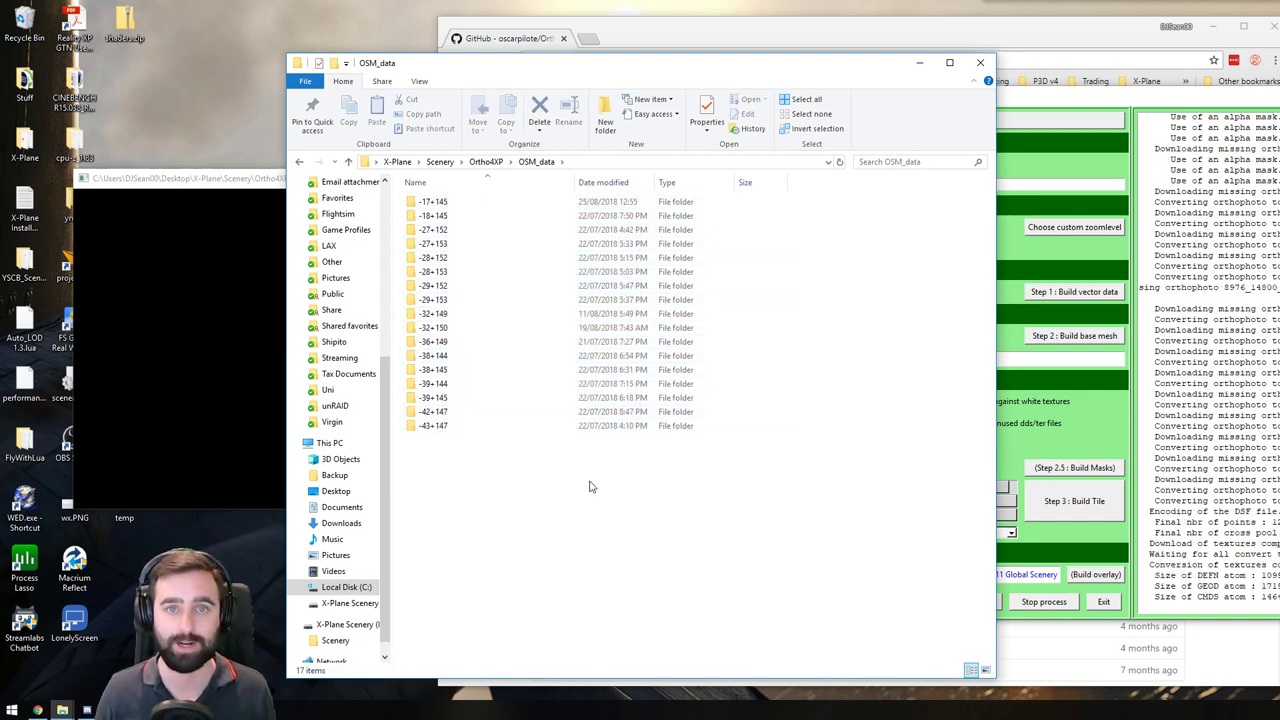
drag(600, 555, 400, 195)
click(640, 522)
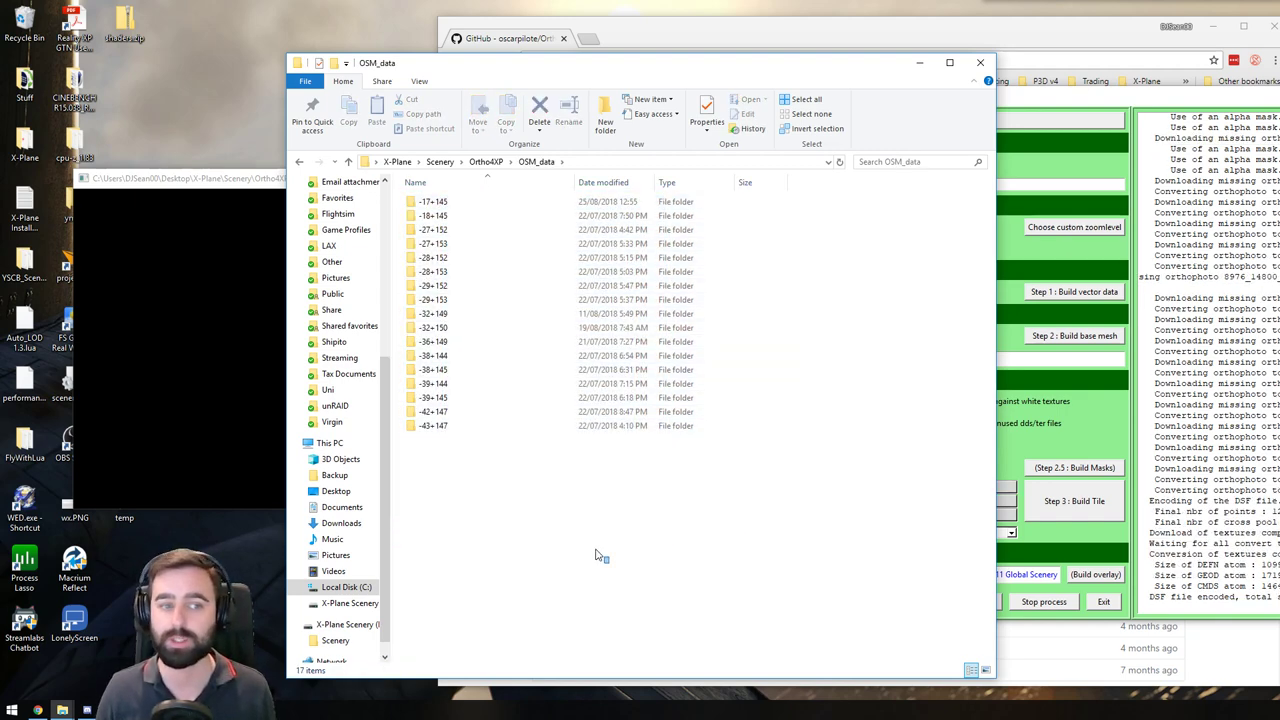
key(BackSpace)
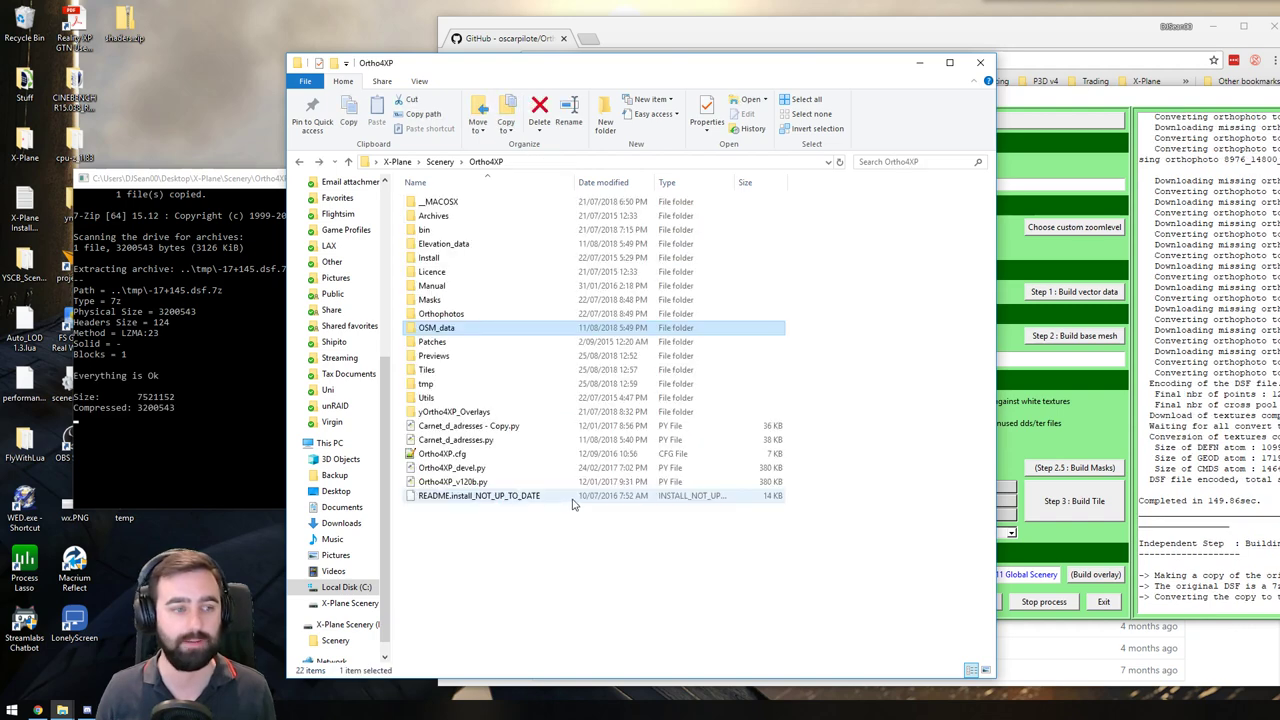
right_click(462, 330)
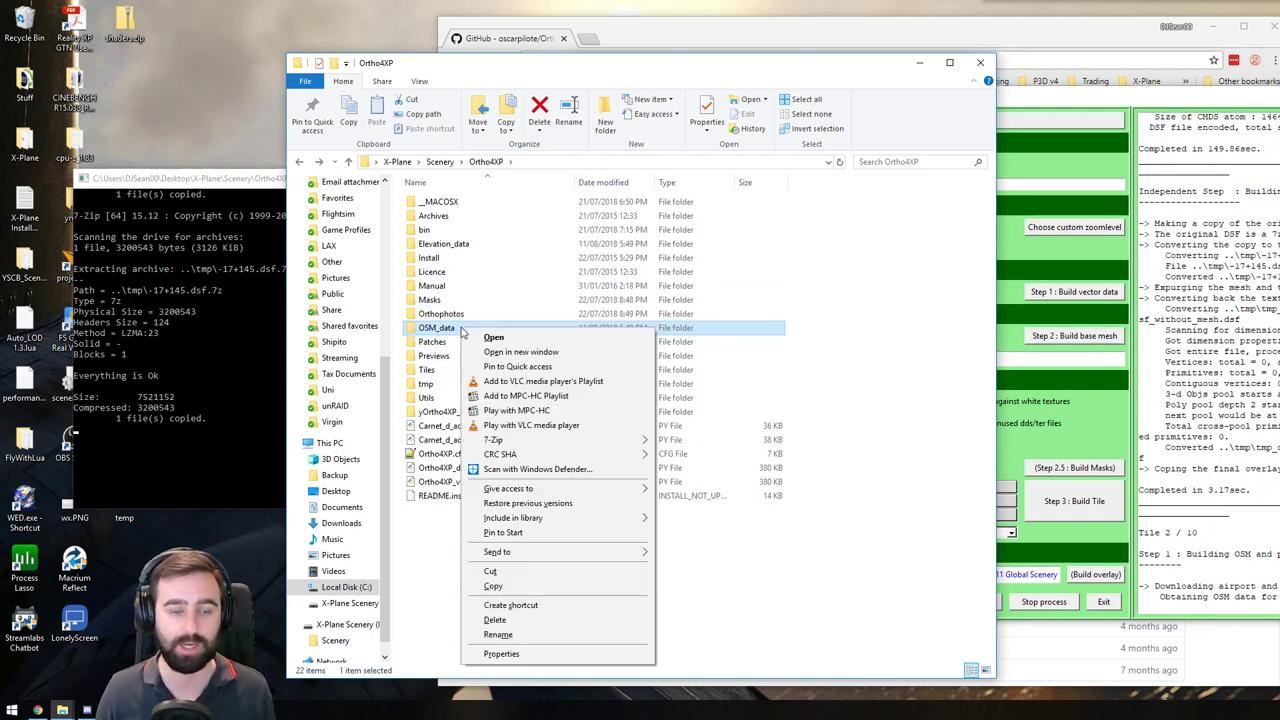
click(452, 317)
right_click(458, 316)
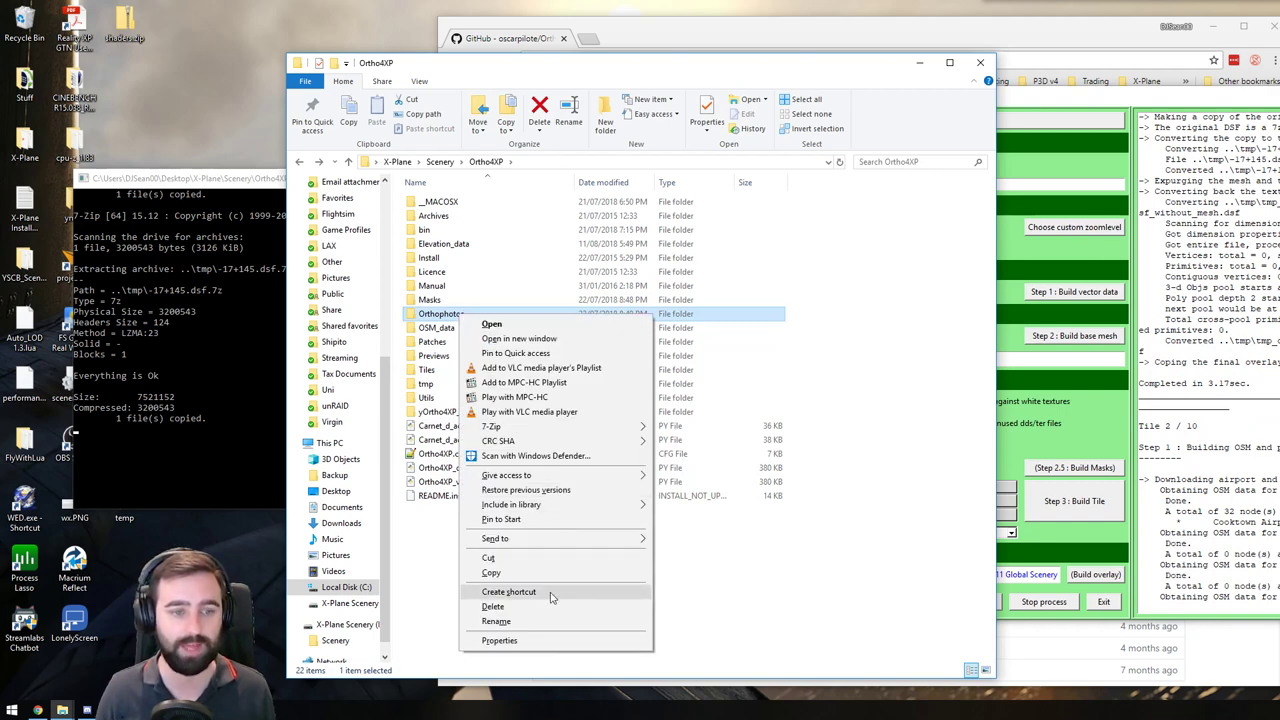
click(810, 598)
click(455, 425)
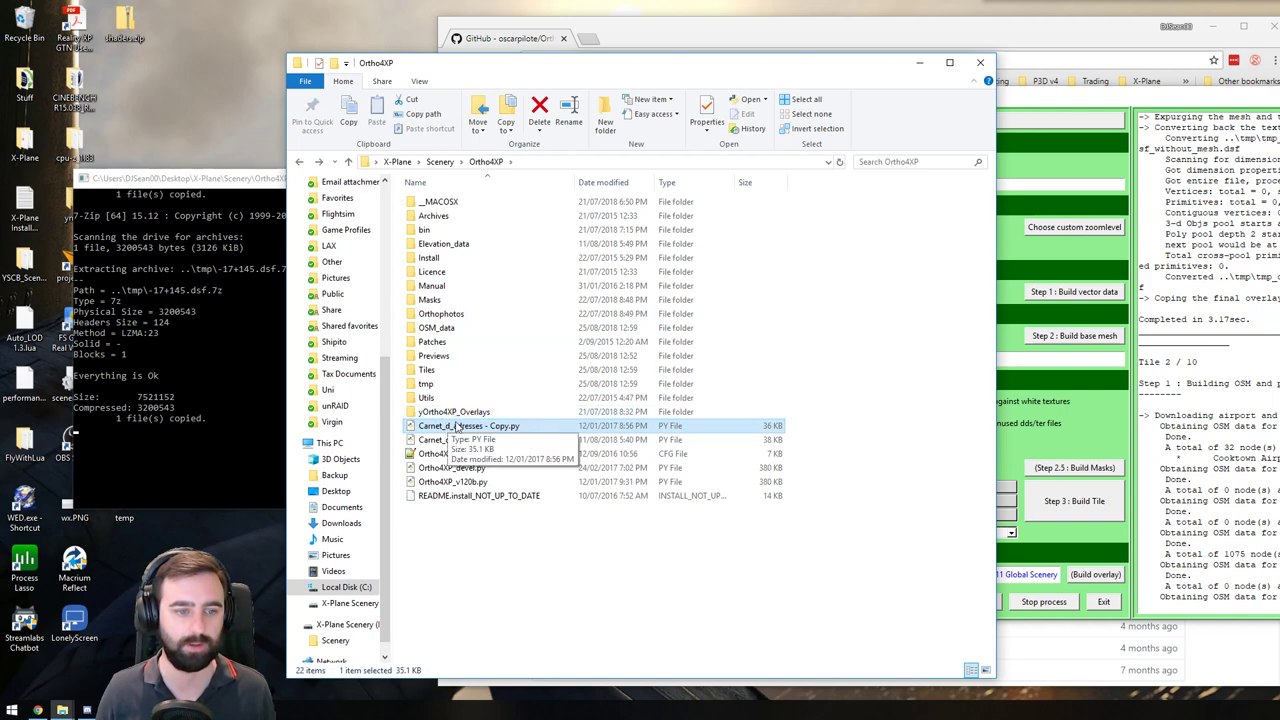
Inspect the Earth nav data folder inside yOrtho4XP_Overlays, returning to the Ortho4XP folder
double_click(456, 413)
key(alt+Left)
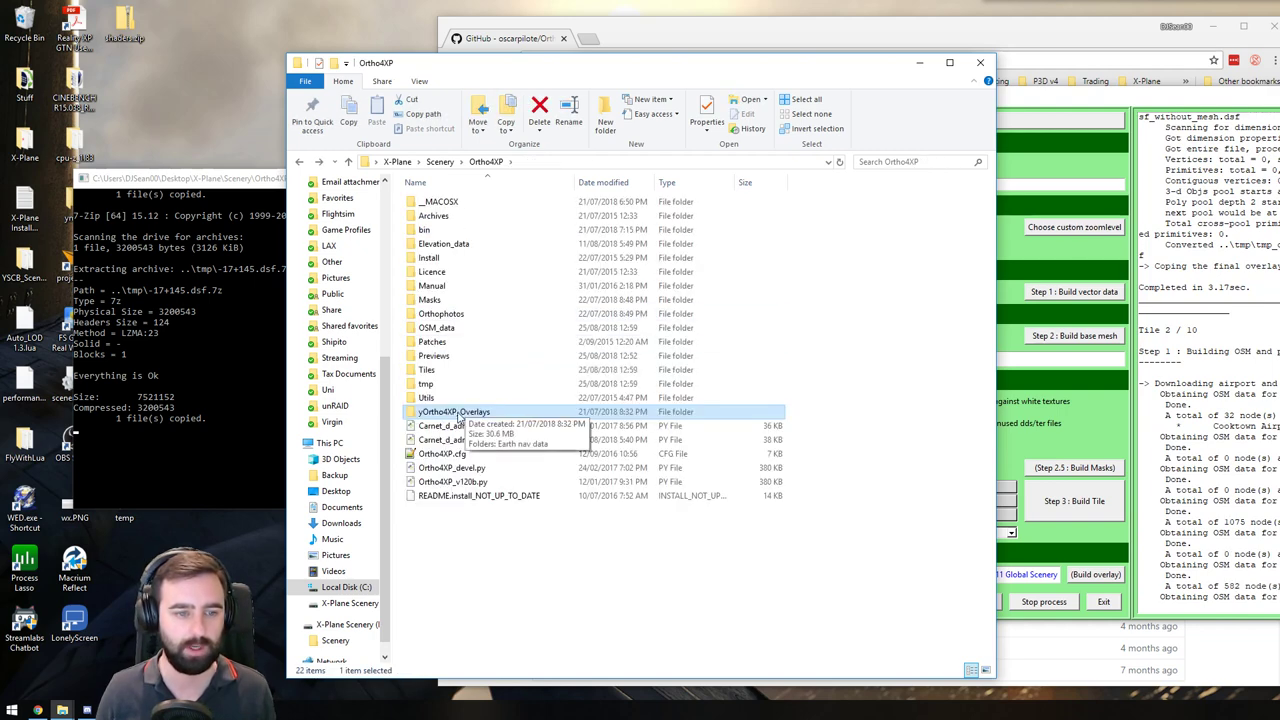
double_click(470, 415)
double_click(440, 203)
key(alt+Left)
key(alt+Left)
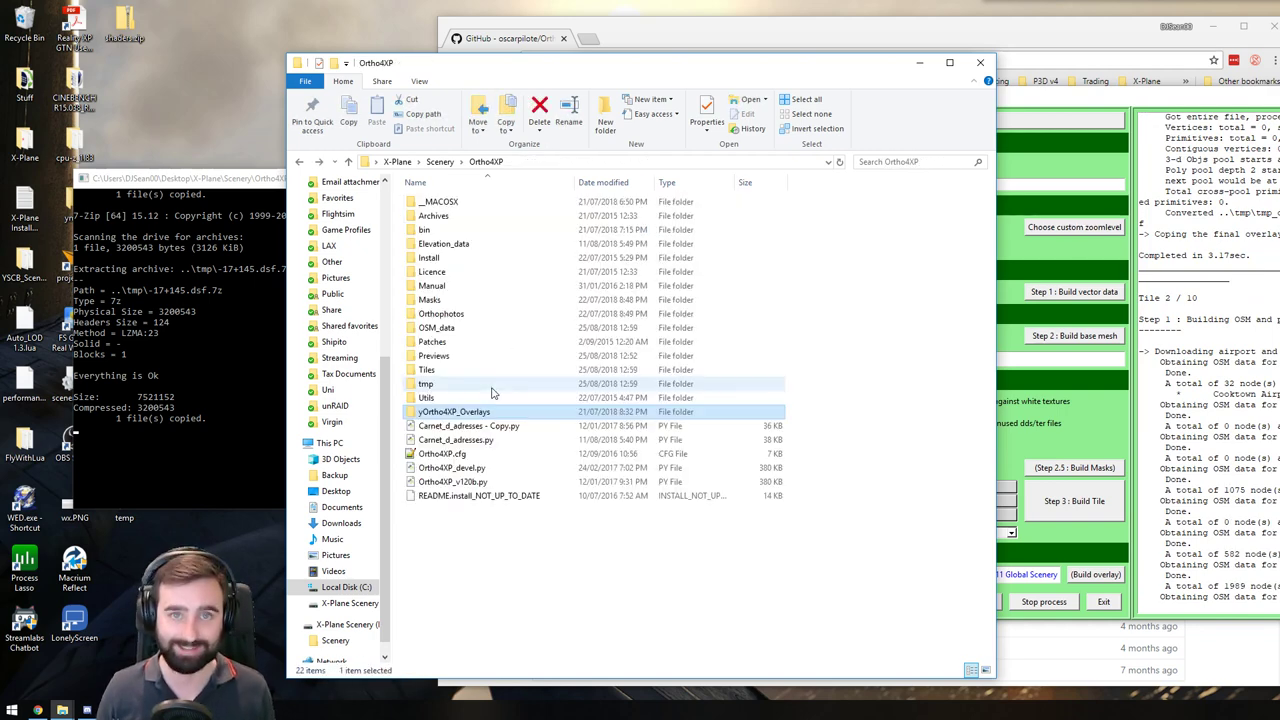
double_click(470, 328)
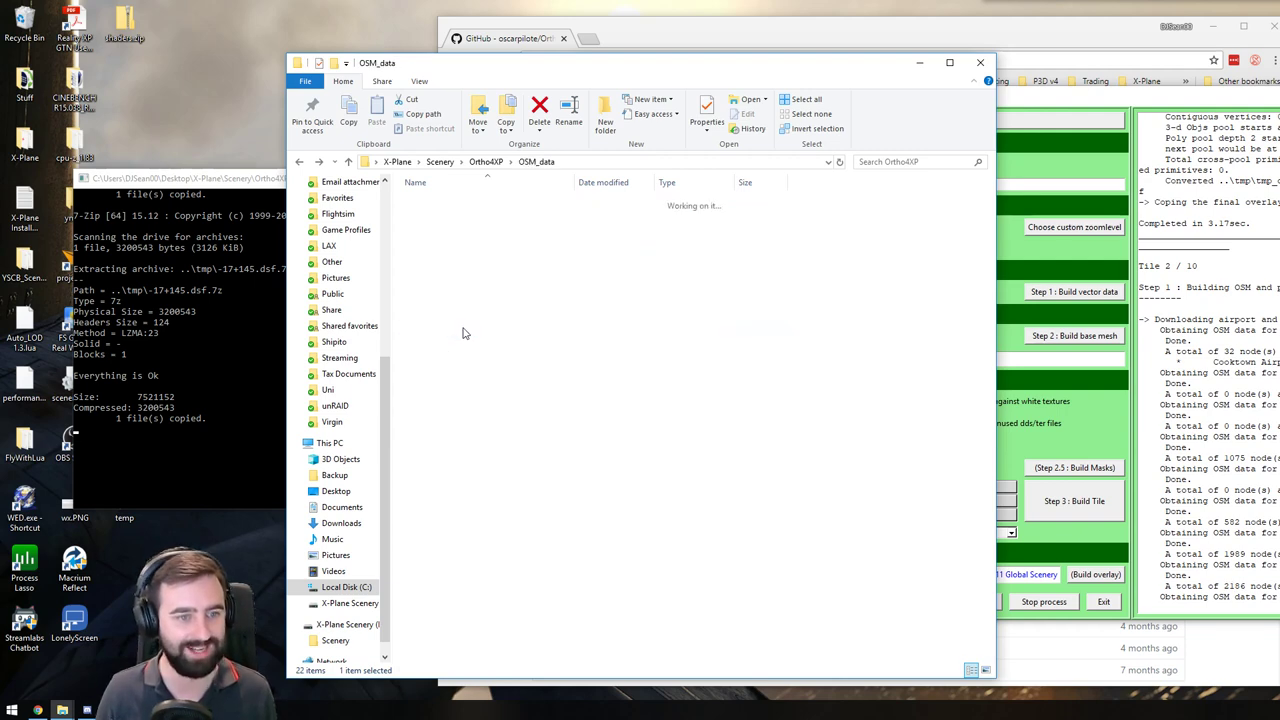
key(alt+Left)
click(438, 417)
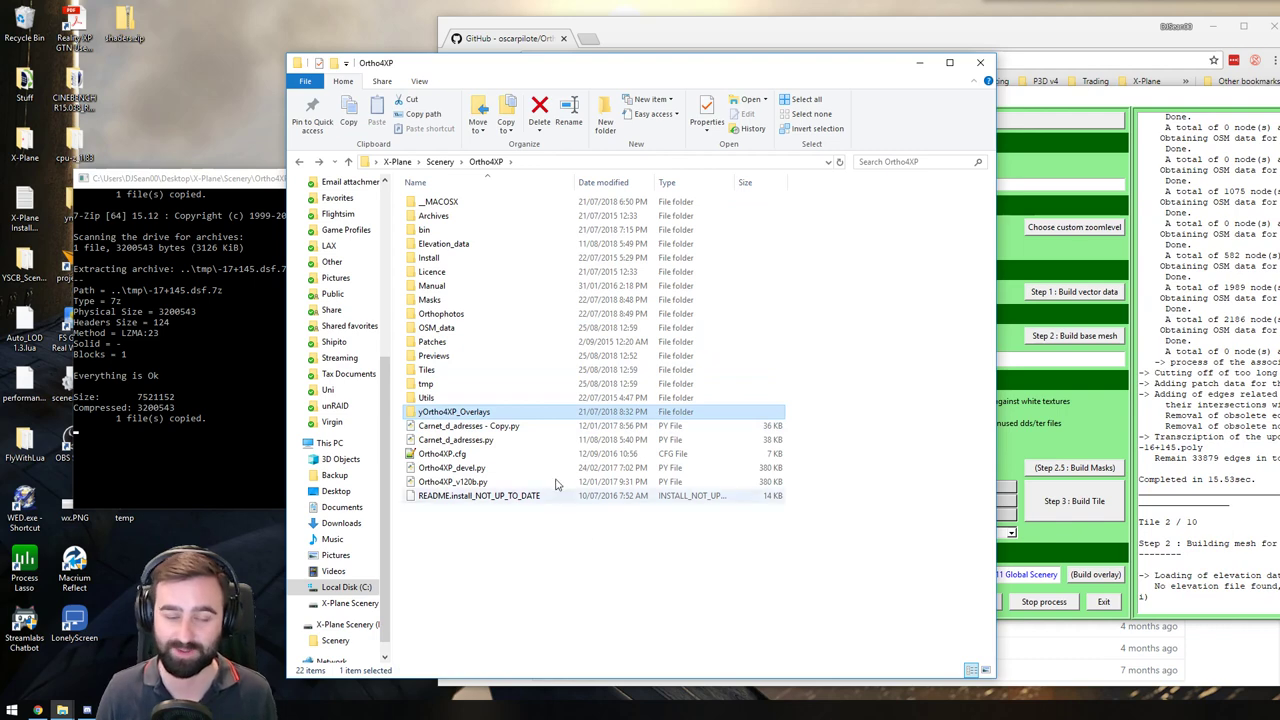
double_click(450, 411)
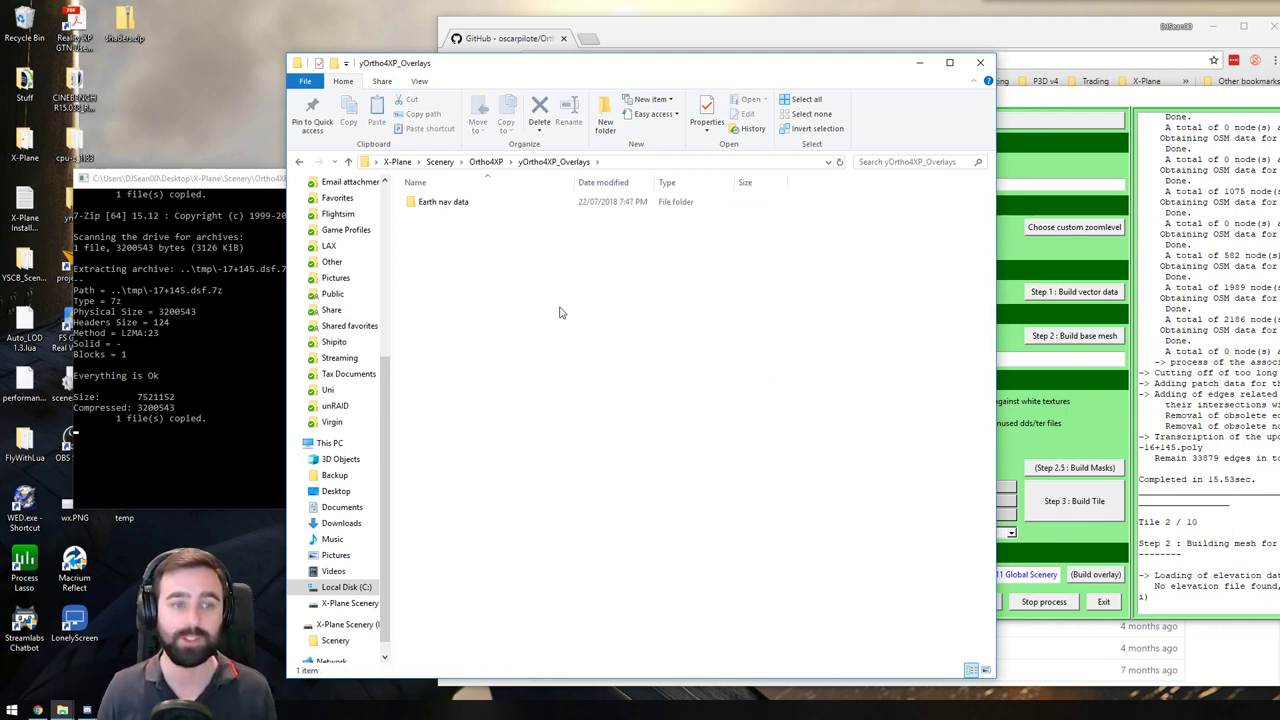
double_click(445, 202)
key(alt+Left)
key(alt+Left)
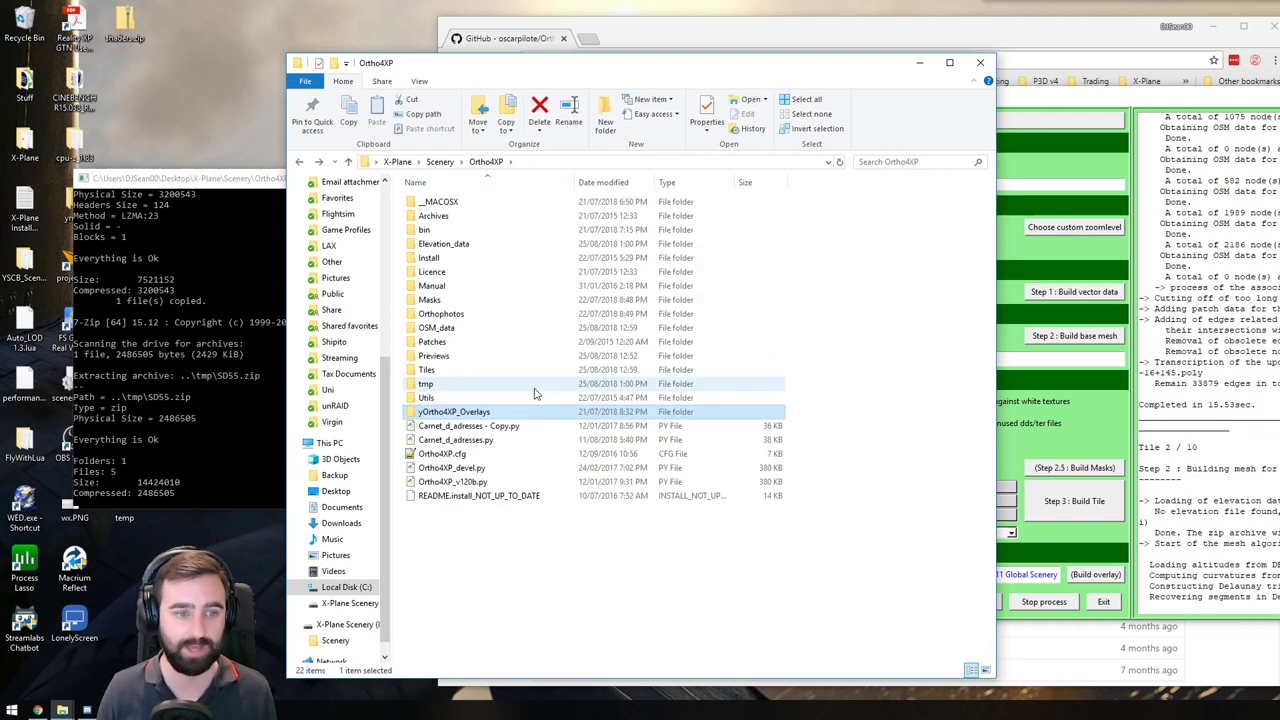
Create 'yOrtho4XP_Overlays - Shortcut' and check the two tile shortcuts in Tiles
right_click(456, 413)
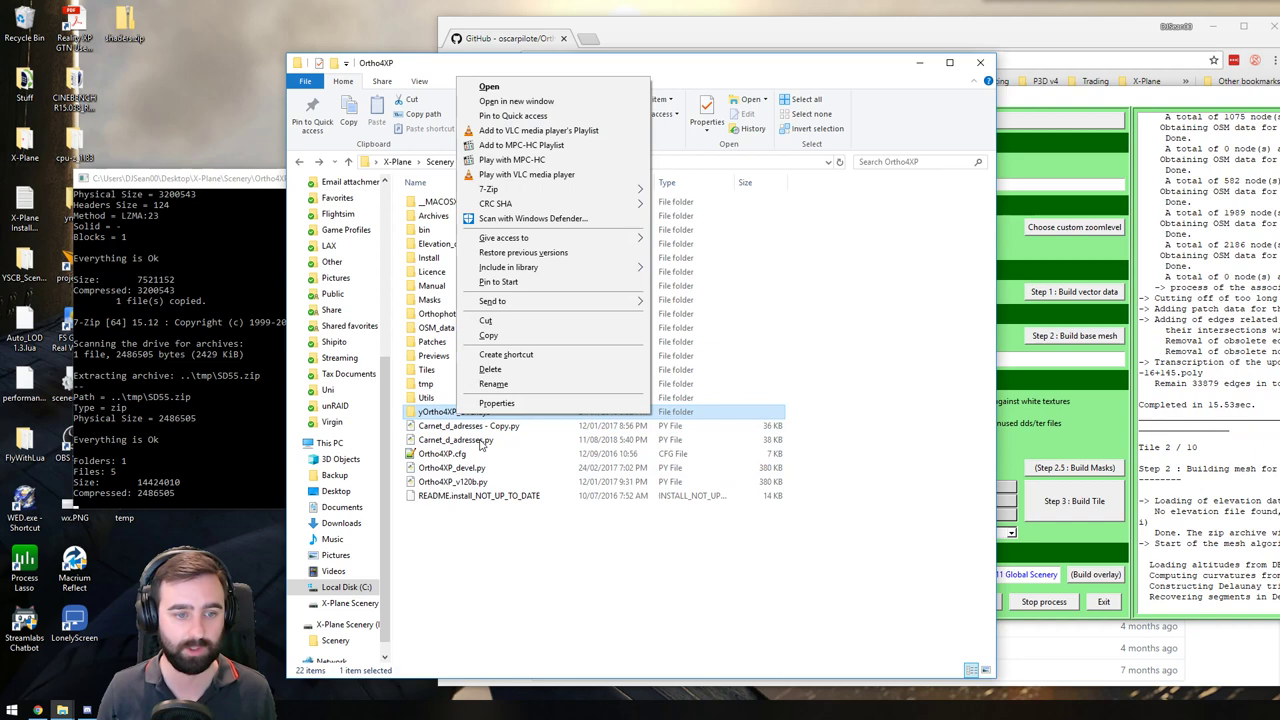
click(507, 356)
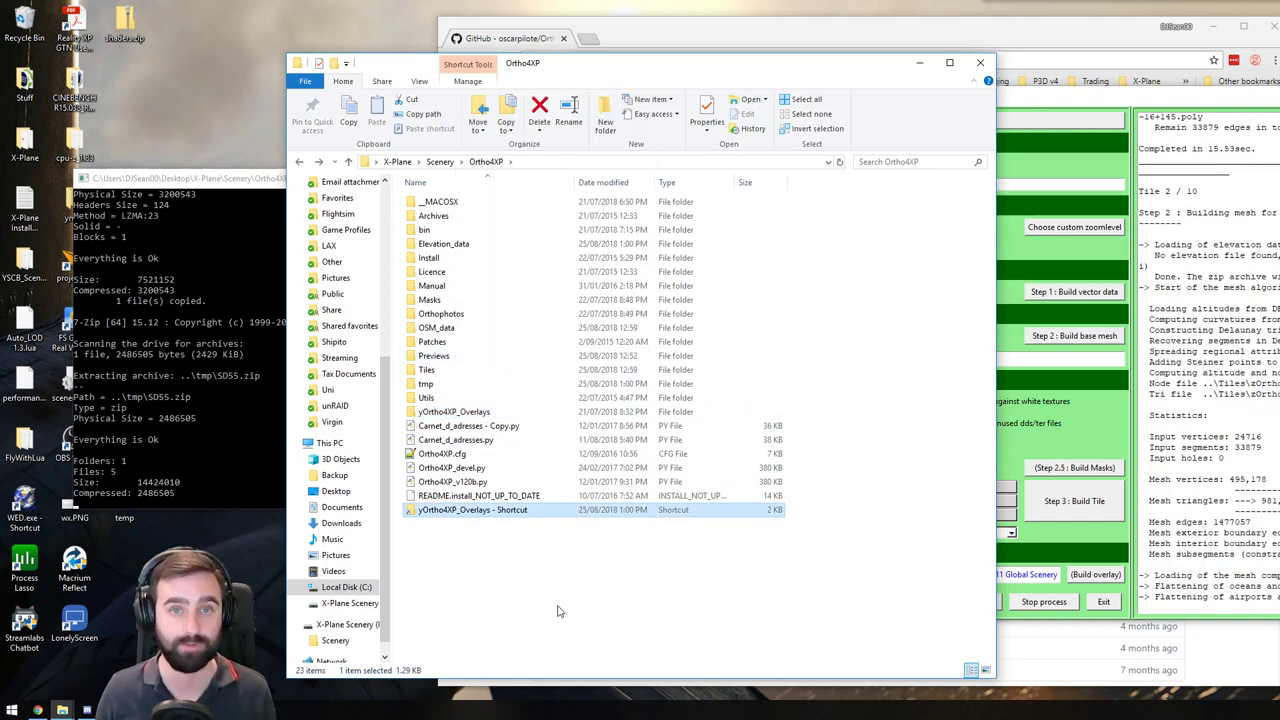
double_click(457, 369)
drag(543, 291, 456, 259)
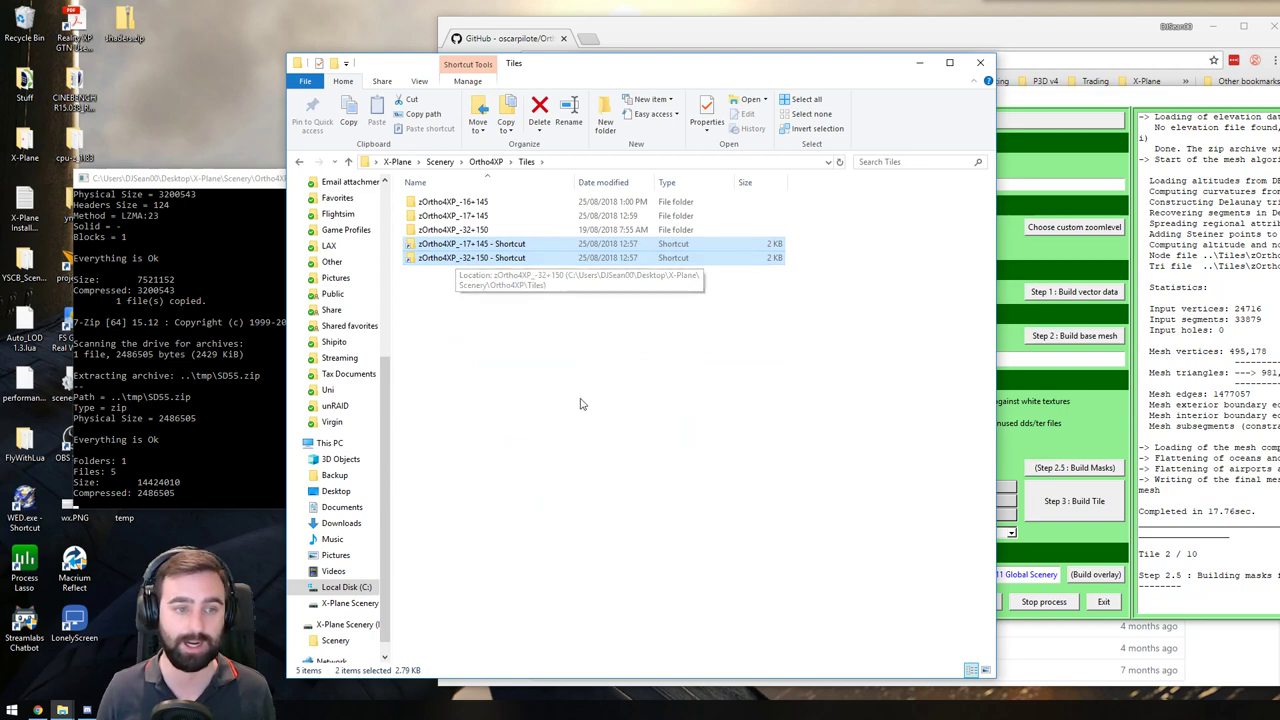
key(BackSpace)
Look inside yOrtho4XP_Overlays again and return to the Ortho4XP folder
click(455, 413)
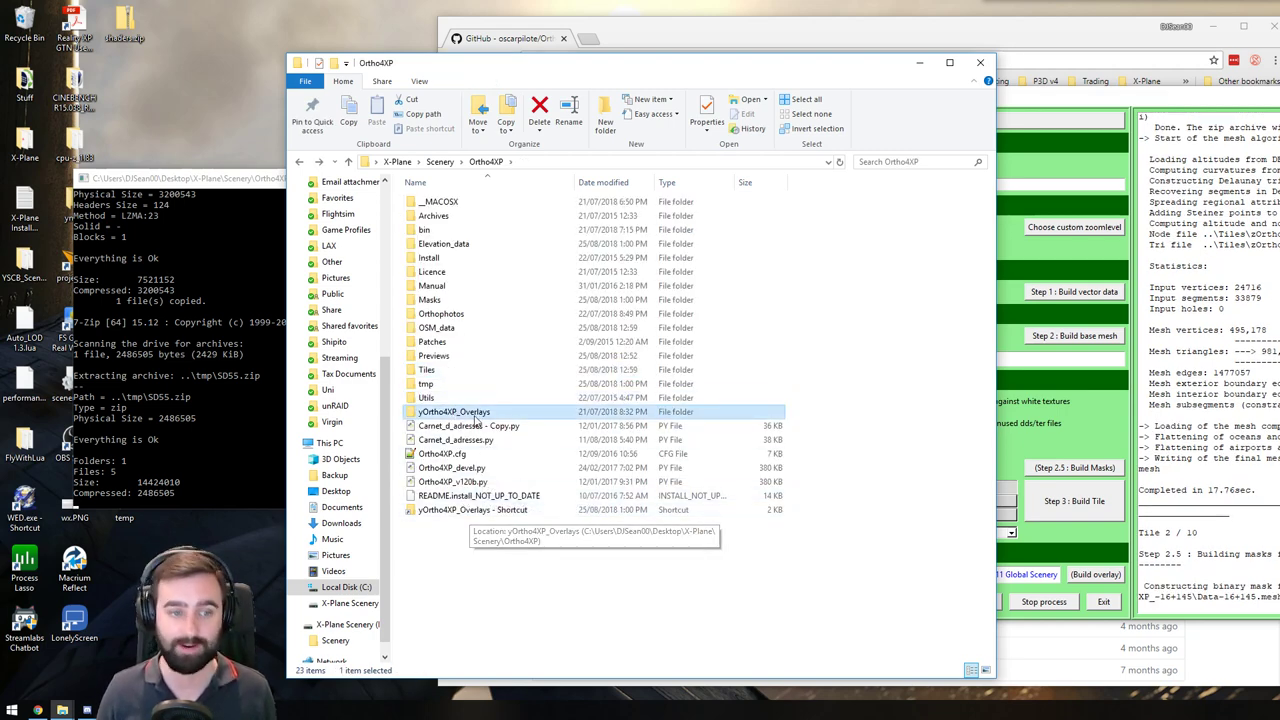
double_click(474, 513)
key(BackSpace)
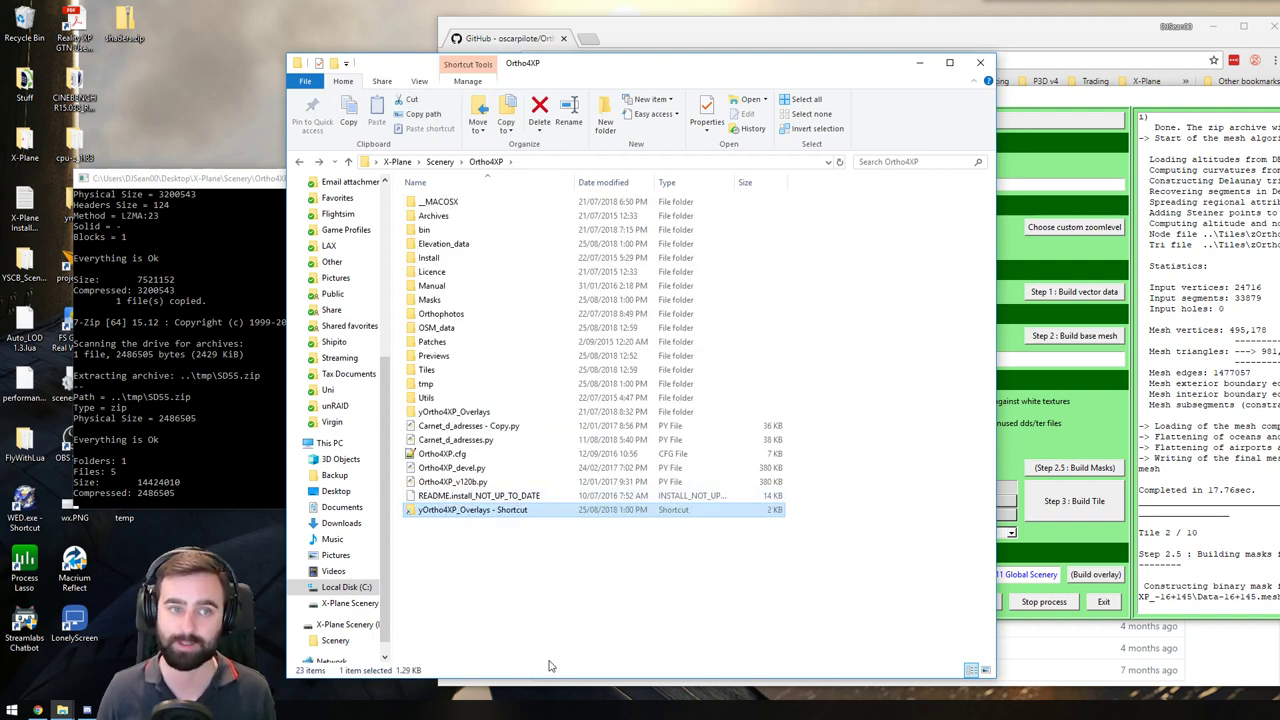
scroll(345, 585, down, 1)
Browse from drive C: into X-Plane > X-Plane 11 > Custom Scenery and scan its contents
click(346, 571)
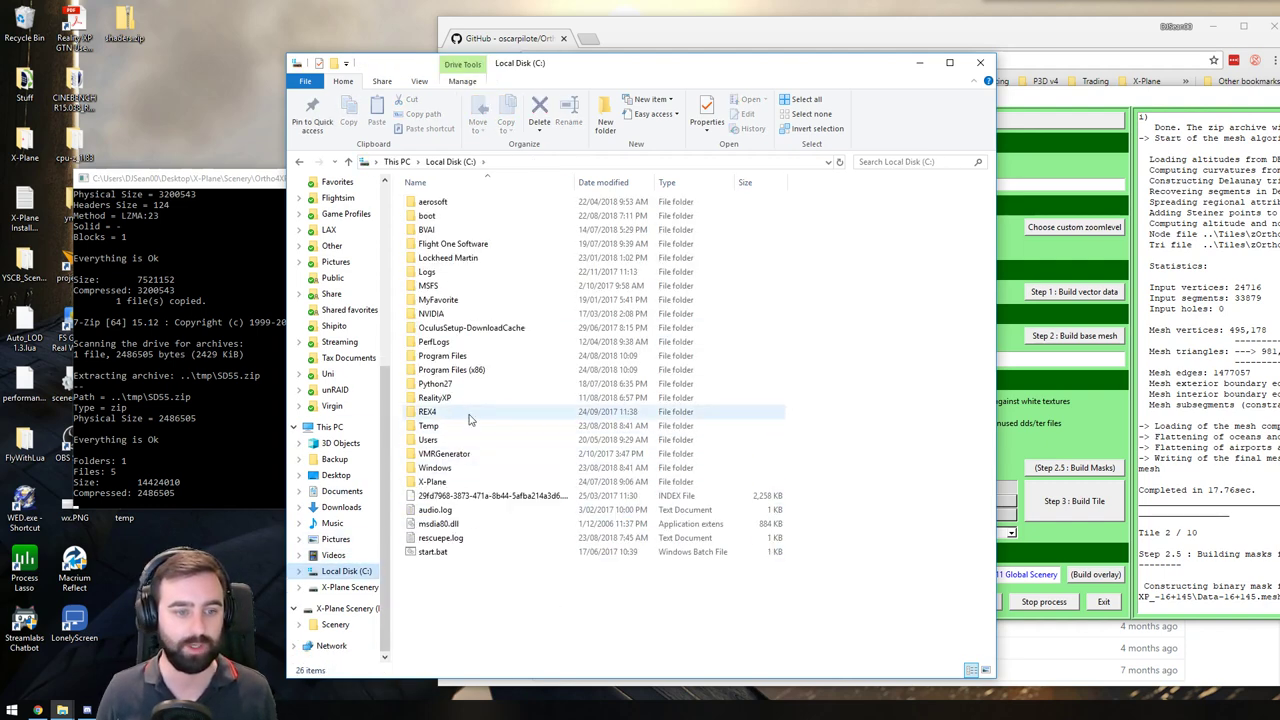
double_click(470, 482)
double_click(445, 229)
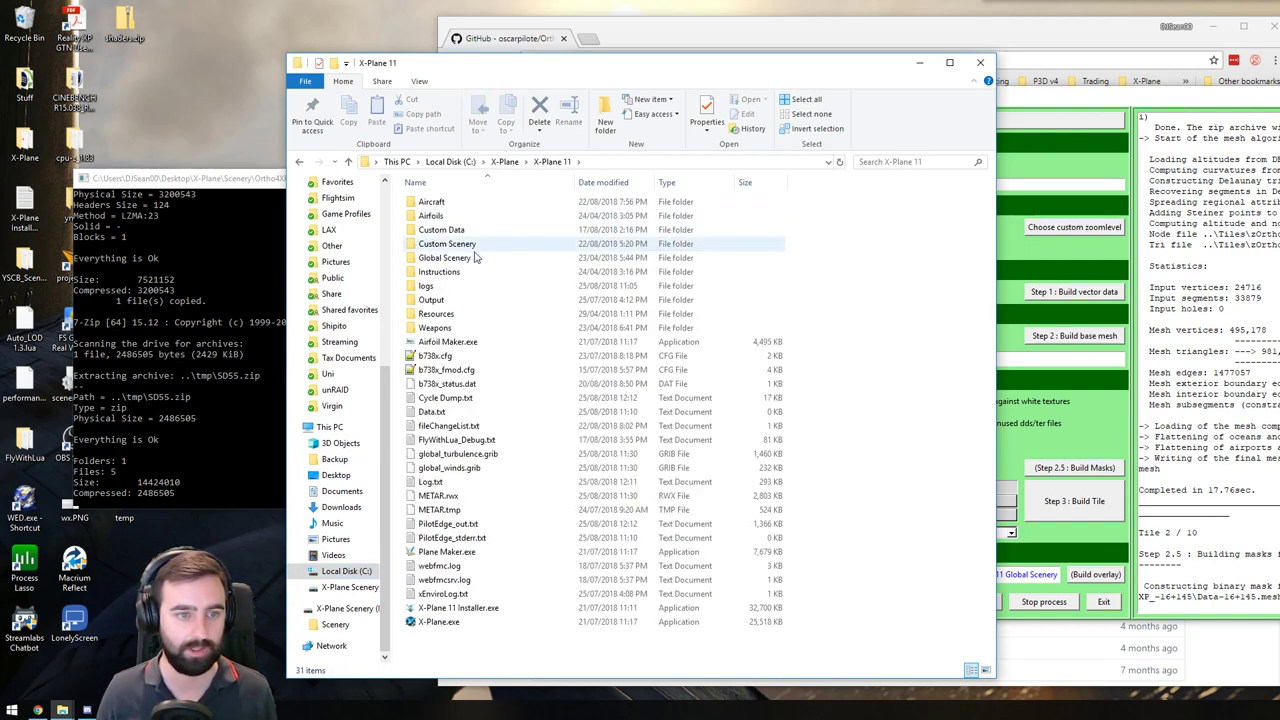
double_click(474, 245)
scroll(620, 468, down, 5)
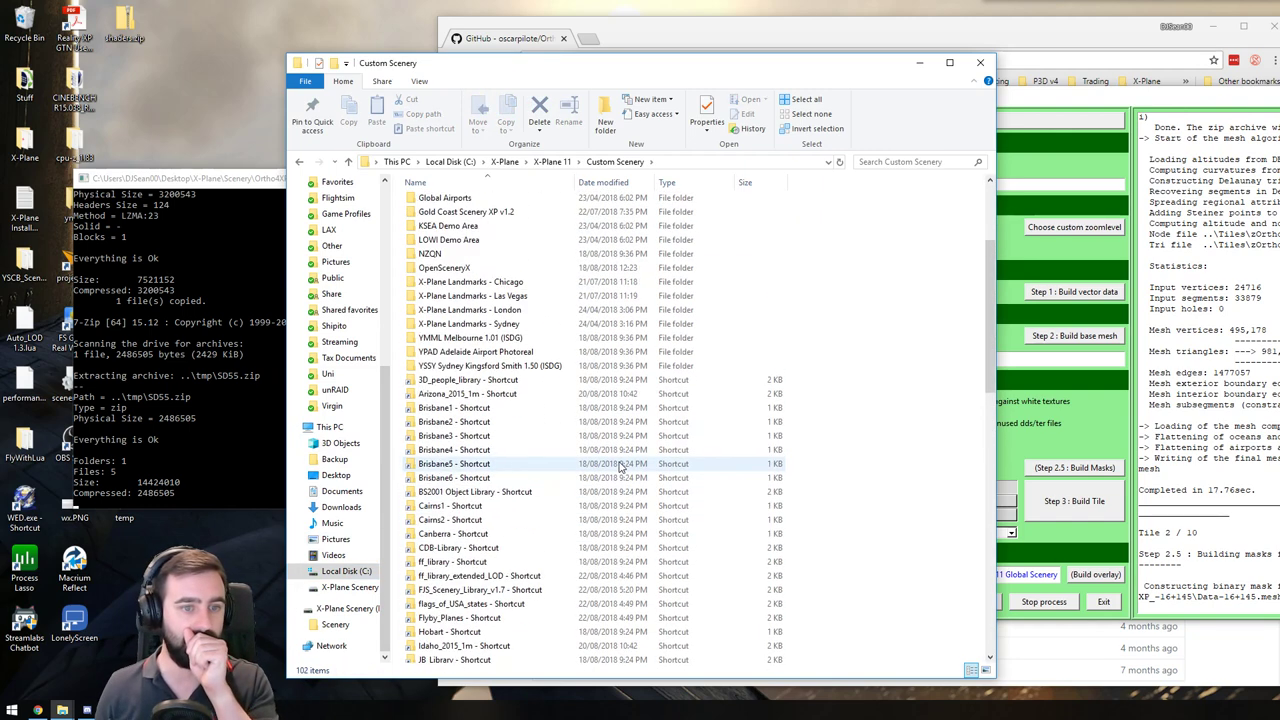
scroll(620, 468, up, 3)
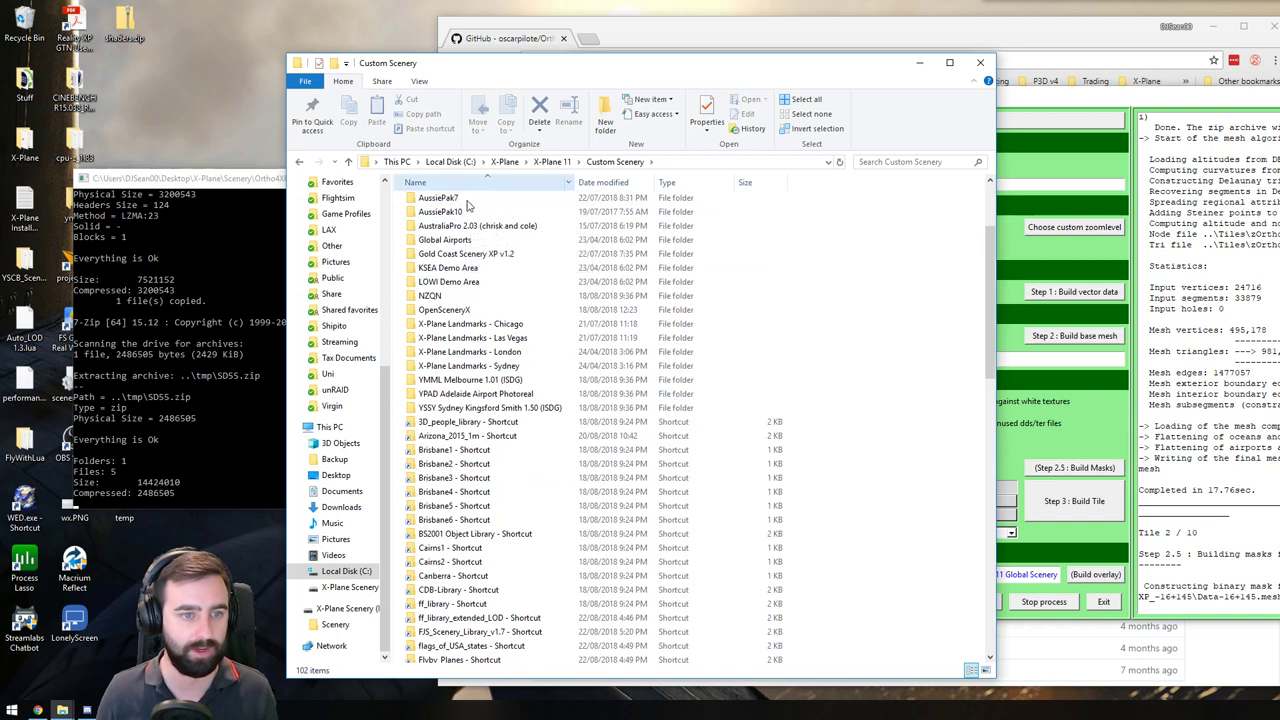
scroll(590, 490, down, 20)
scroll(575, 555, up, 3)
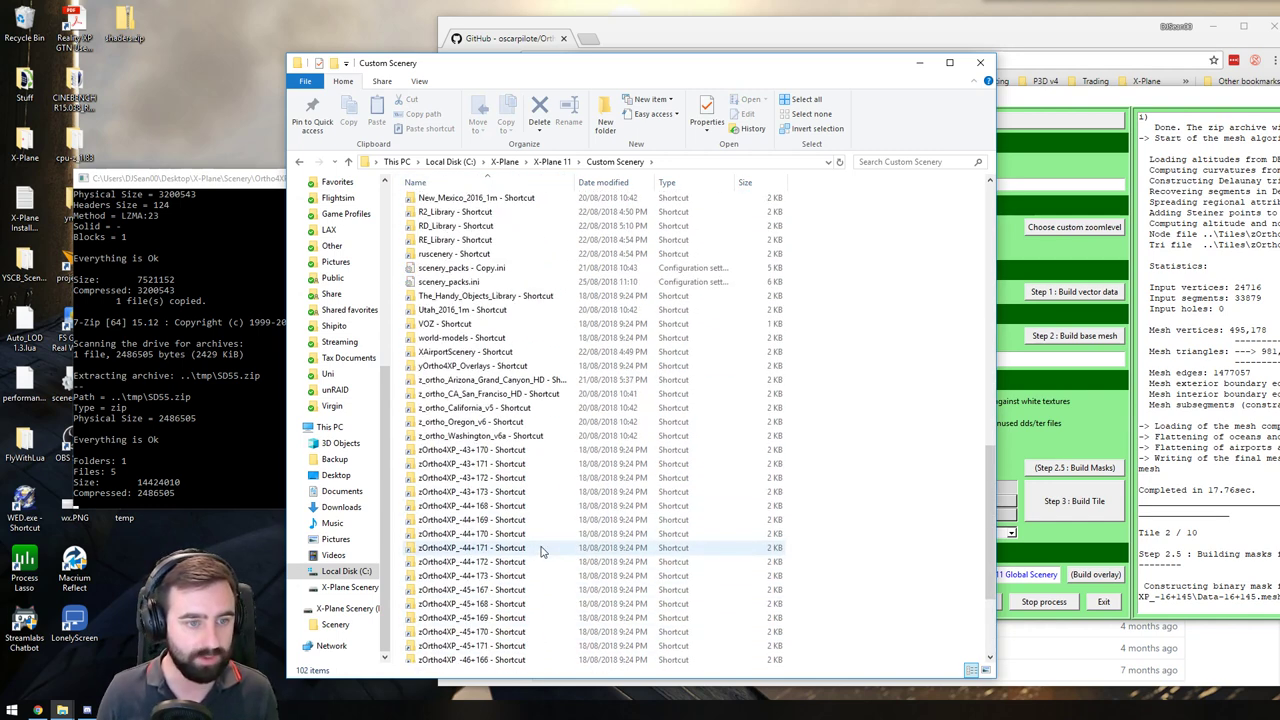
Follow the yOrtho4XP_Overlays shortcut into its Earth nav data folder, then return to Custom Scenery
click(474, 368)
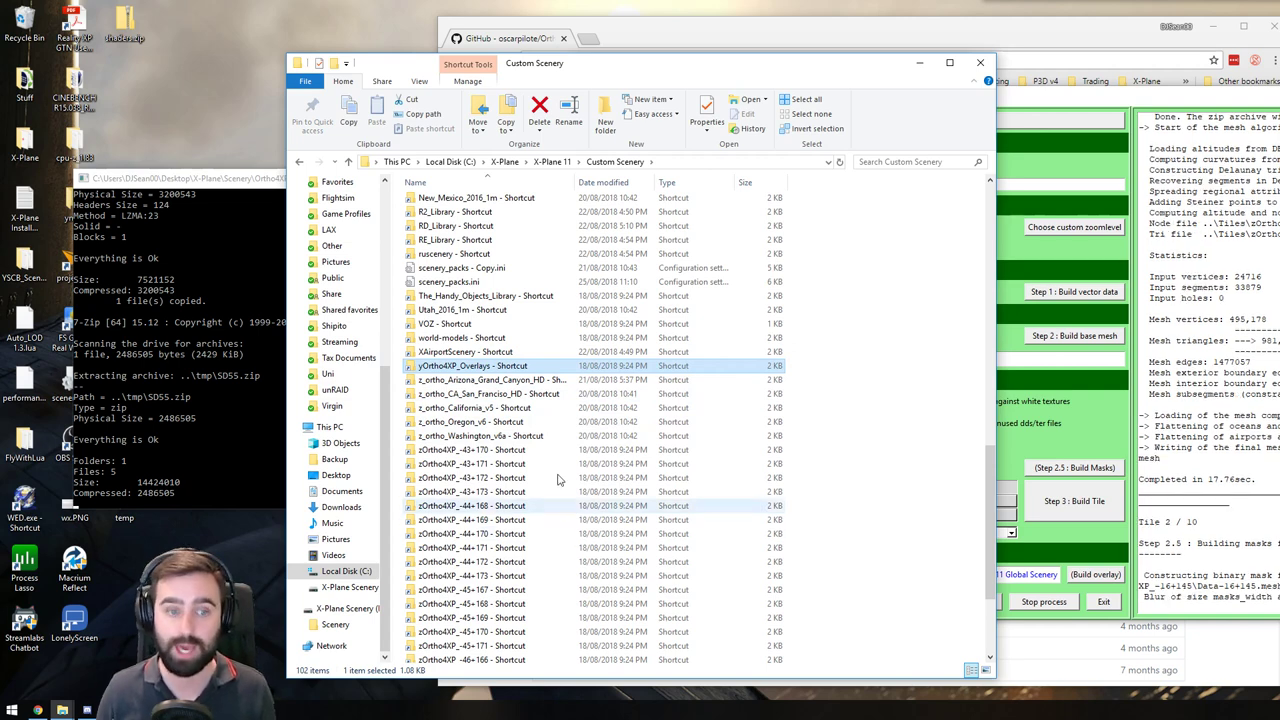
double_click(516, 368)
click(488, 204)
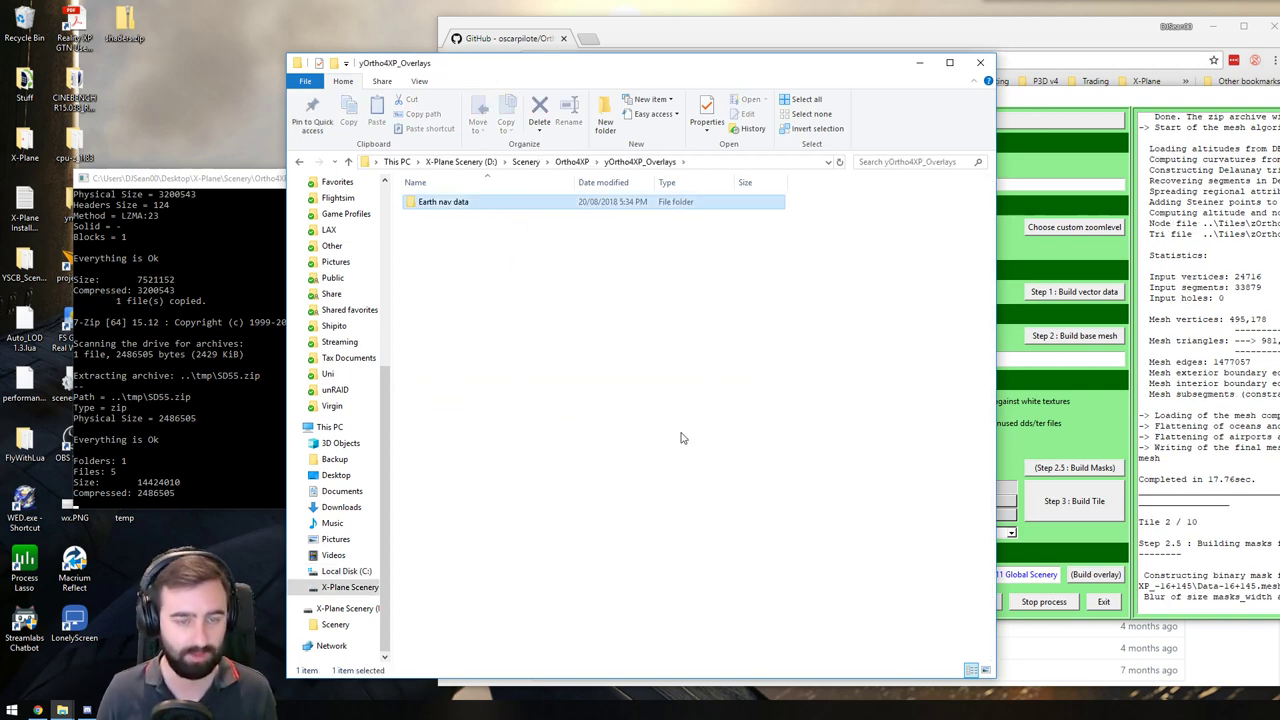
key(Return)
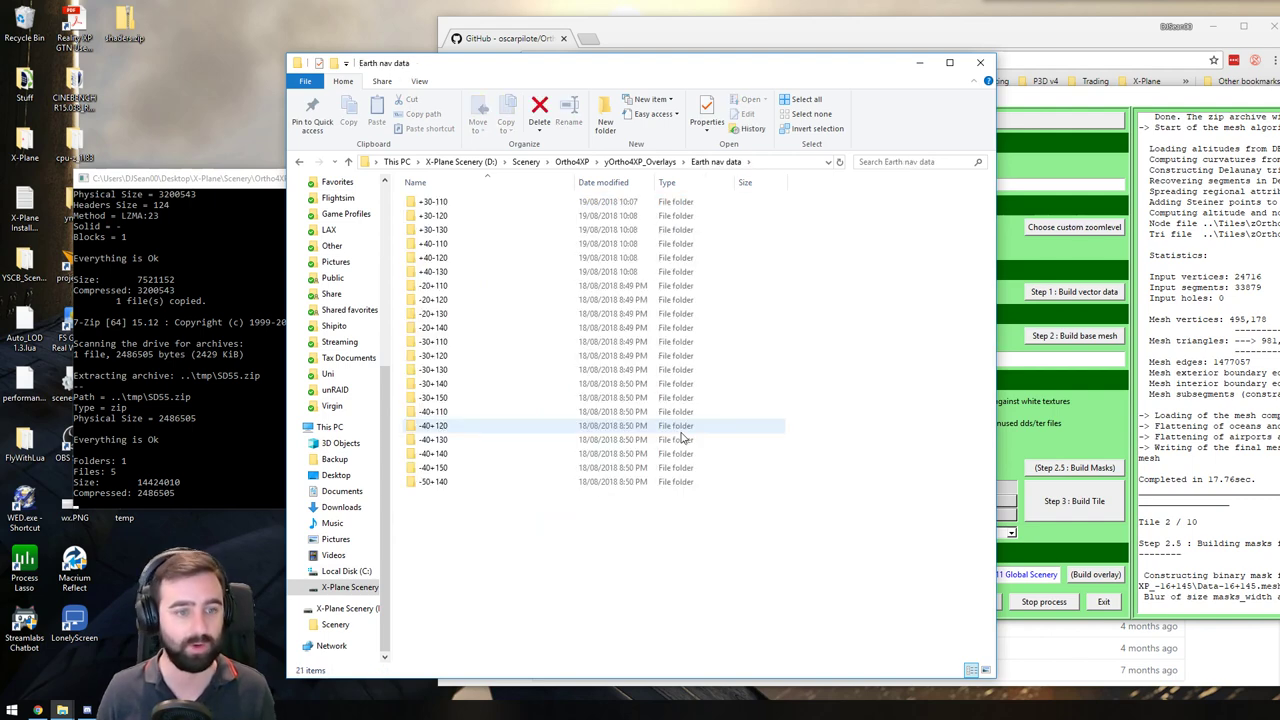
key(BackSpace)
key(BackSpace)
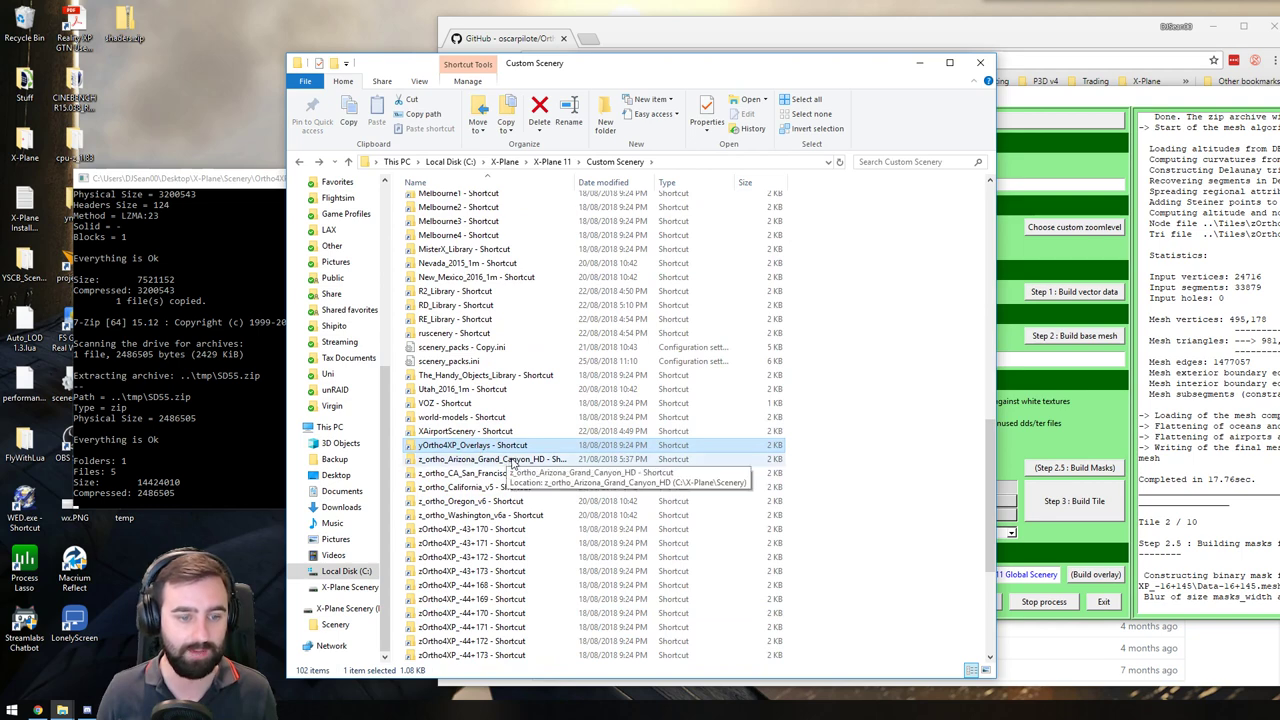
Highlight the block of zOrtho4XP tile shortcuts to confirm they are linked, then deselect them
scroll(495, 455, down, 6)
drag(932, 302, 560, 552)
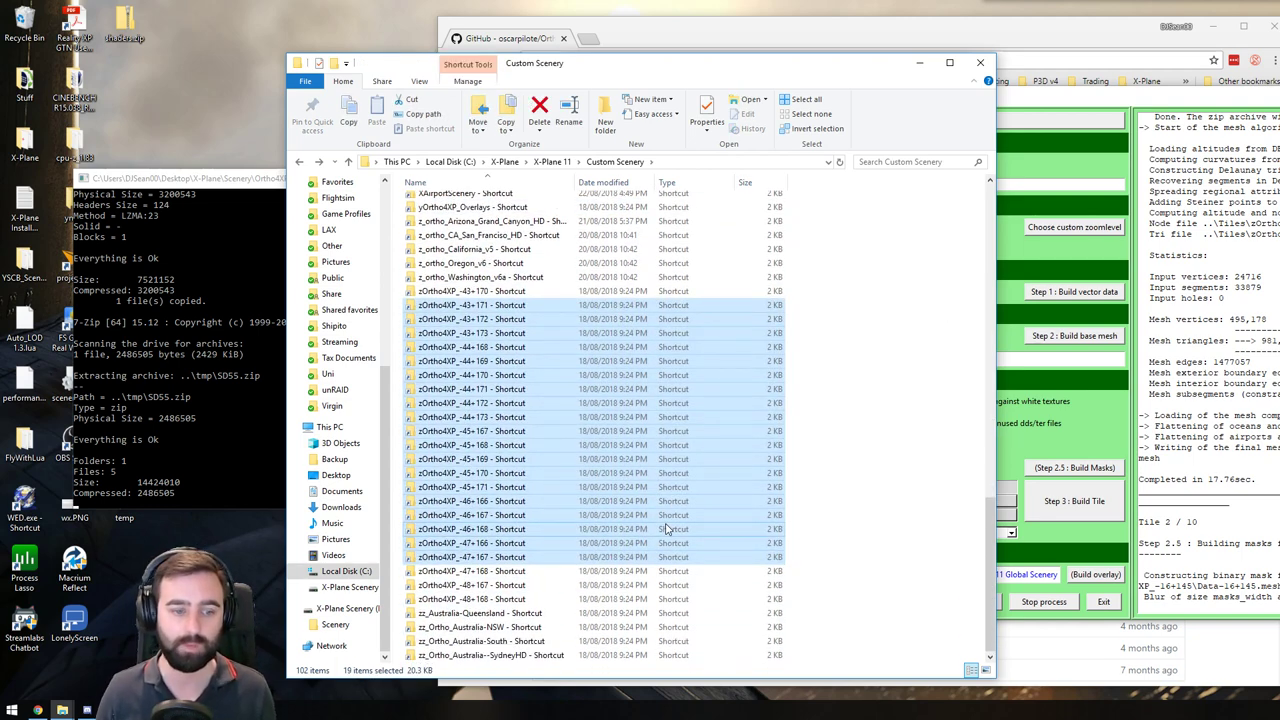
scroll(667, 530, up, 5)
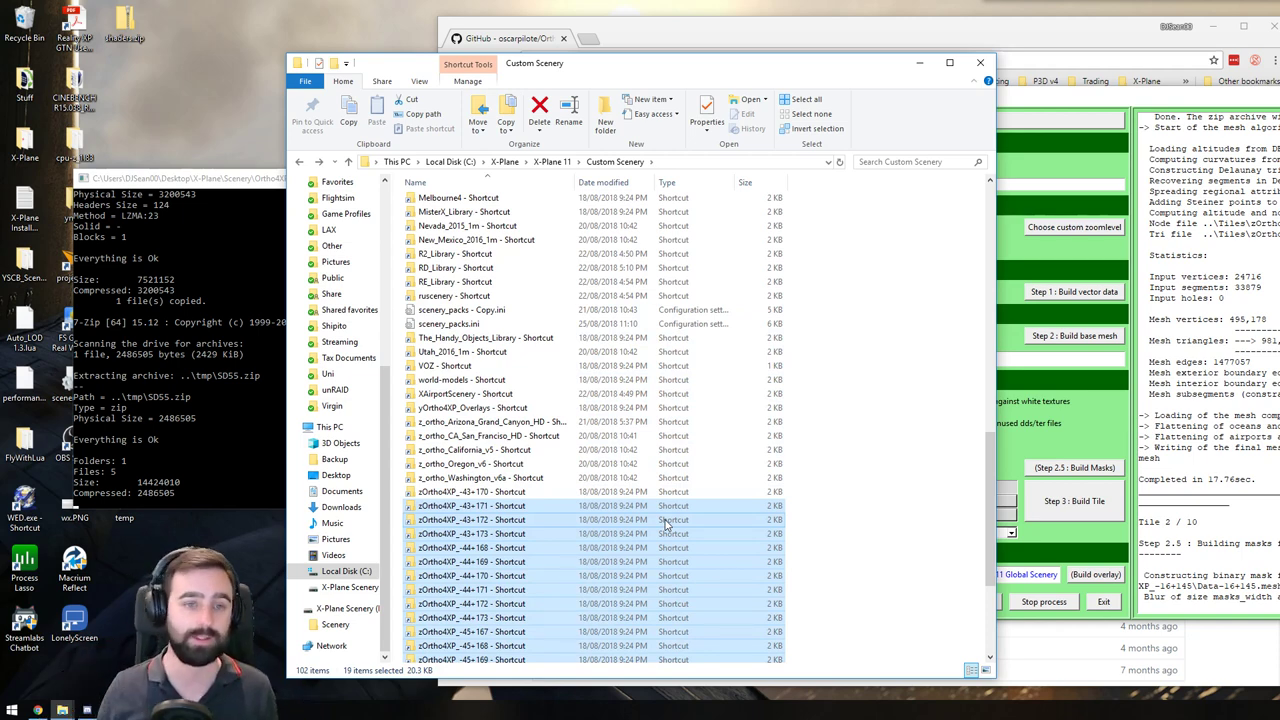
click(851, 361)
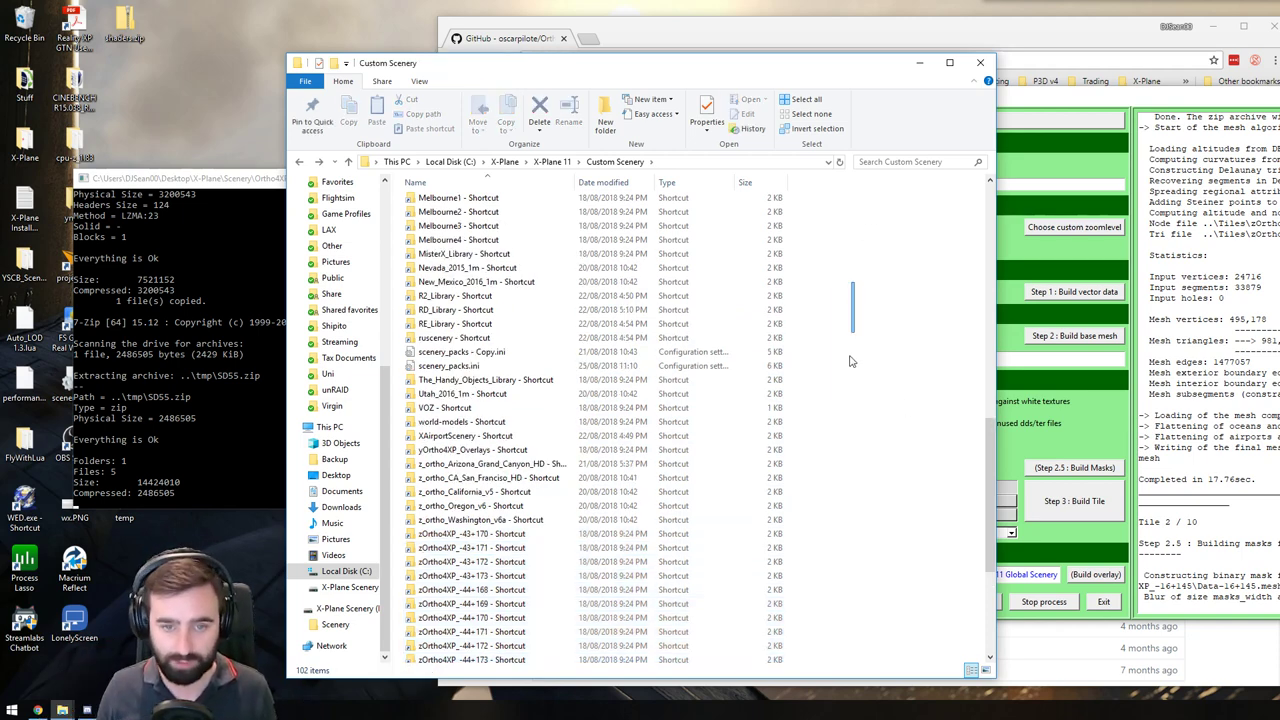
Open scenery_packs.ini in Notepad and scroll to the top of the list
double_click(450, 366)
scroll(775, 438, down, 14)
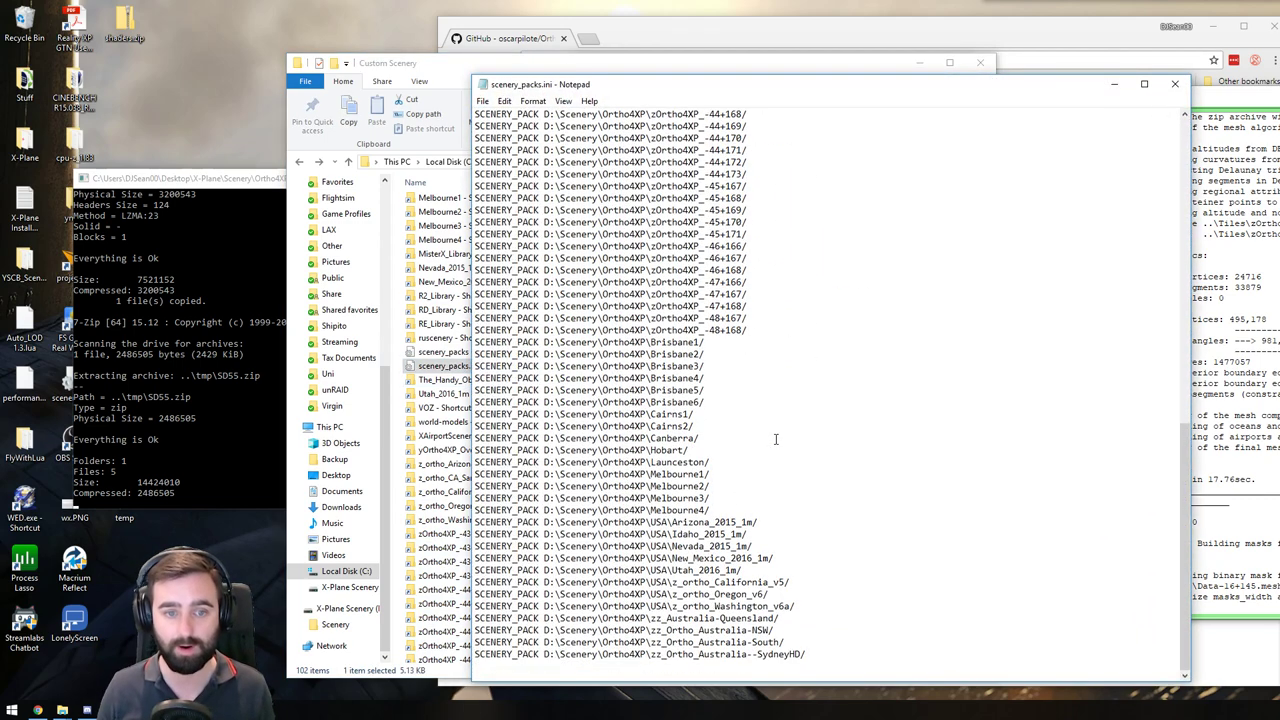
scroll(775, 438, up, 18)
click(1175, 84)
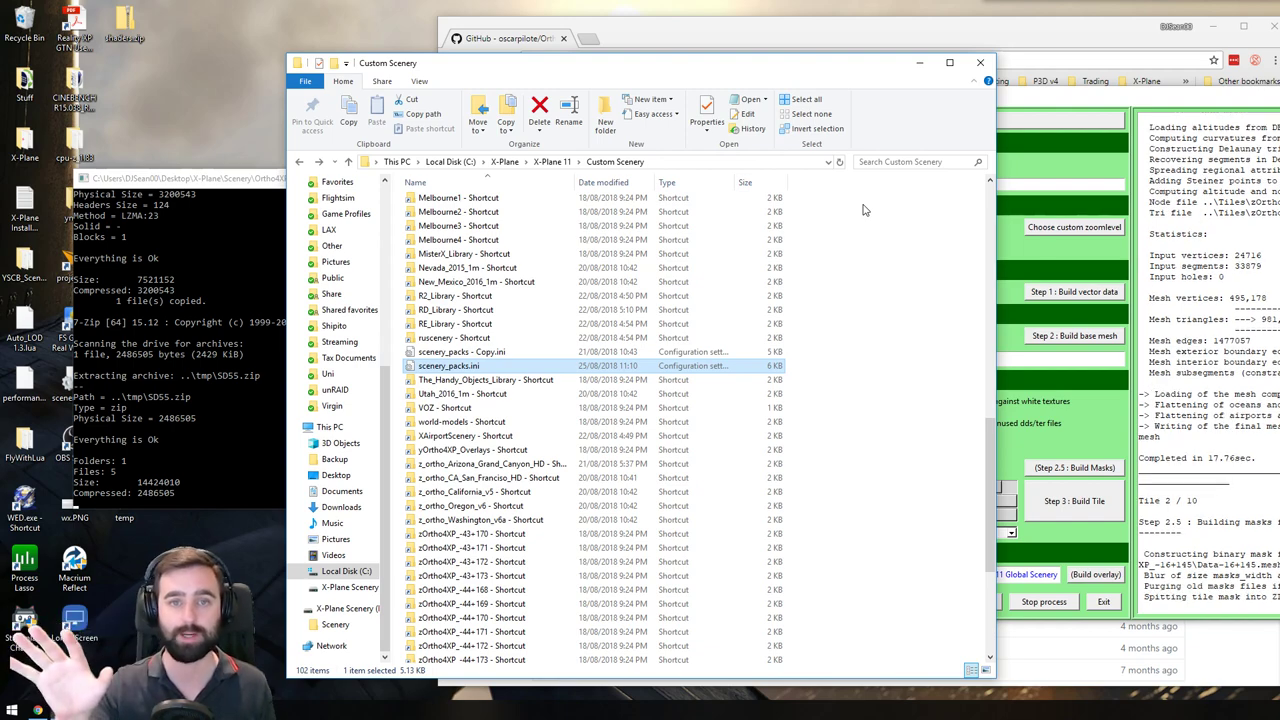
double_click(488, 366)
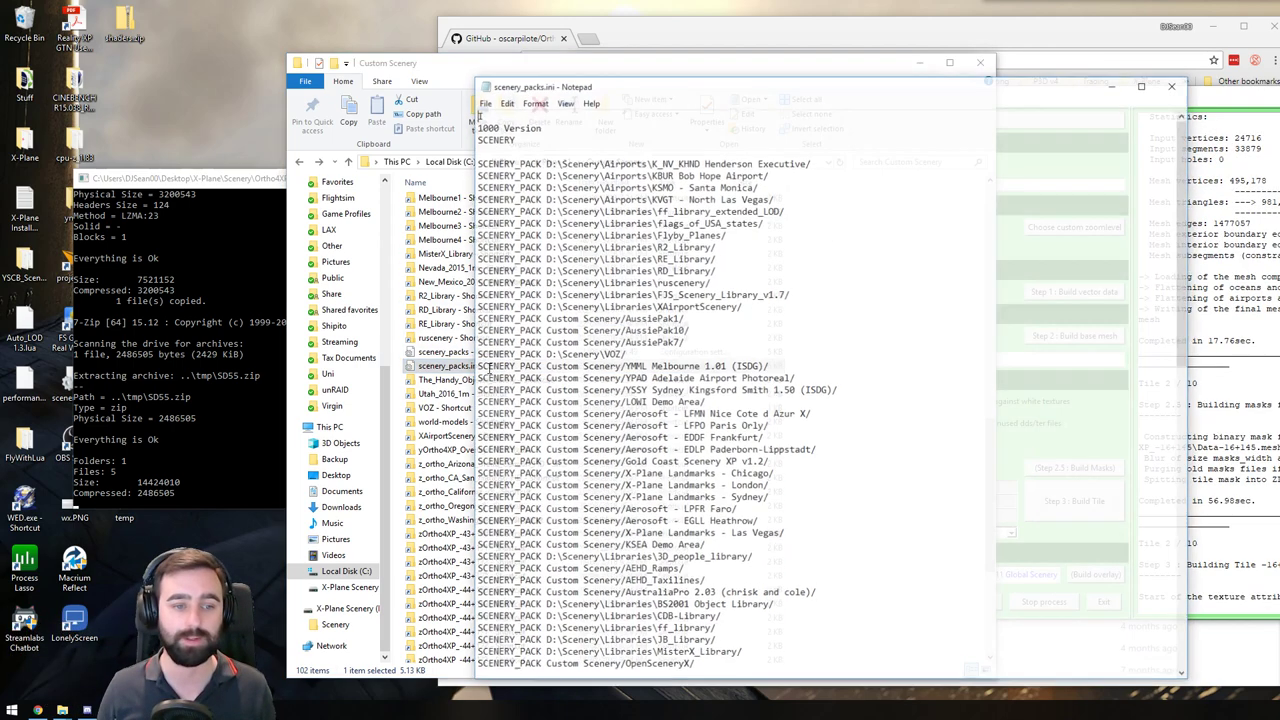
scroll(740, 190, up, 3)
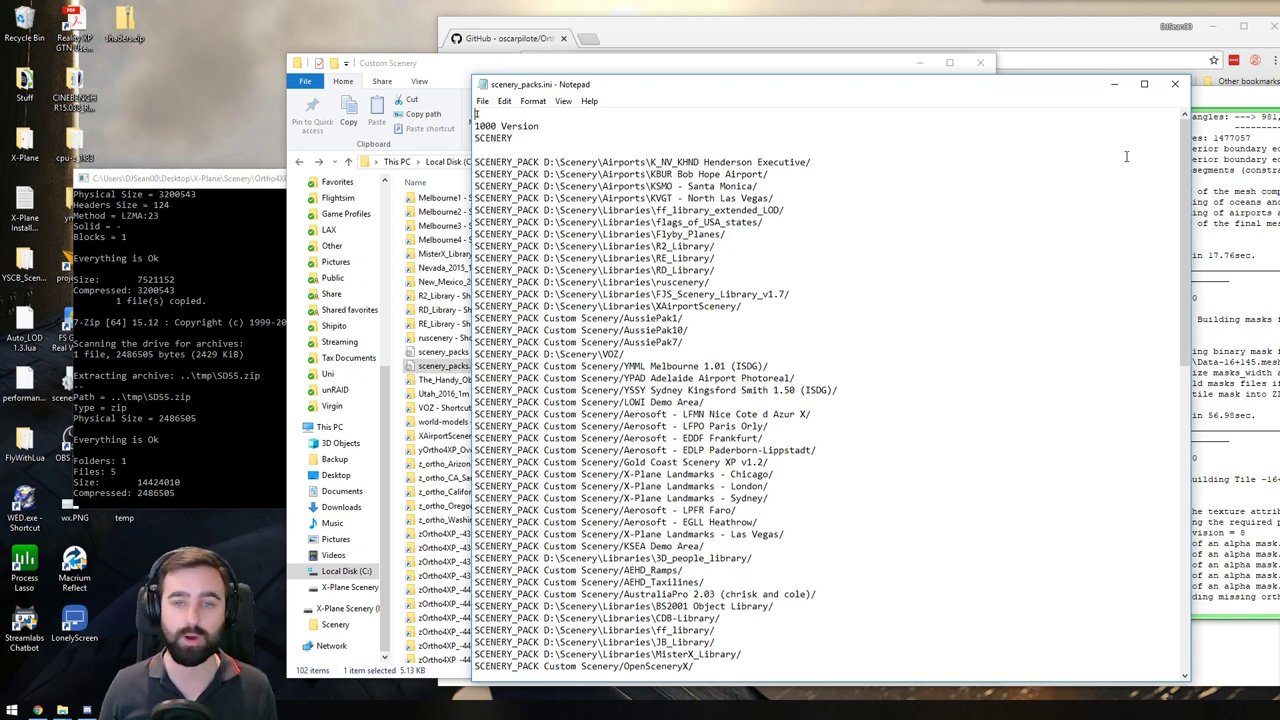
Move Notepad aside and check where the z_ortho_Washington_v6 and yOrtho4XP_Overlays shortcuts point
drag(975, 85, 1267, 78)
click(560, 521)
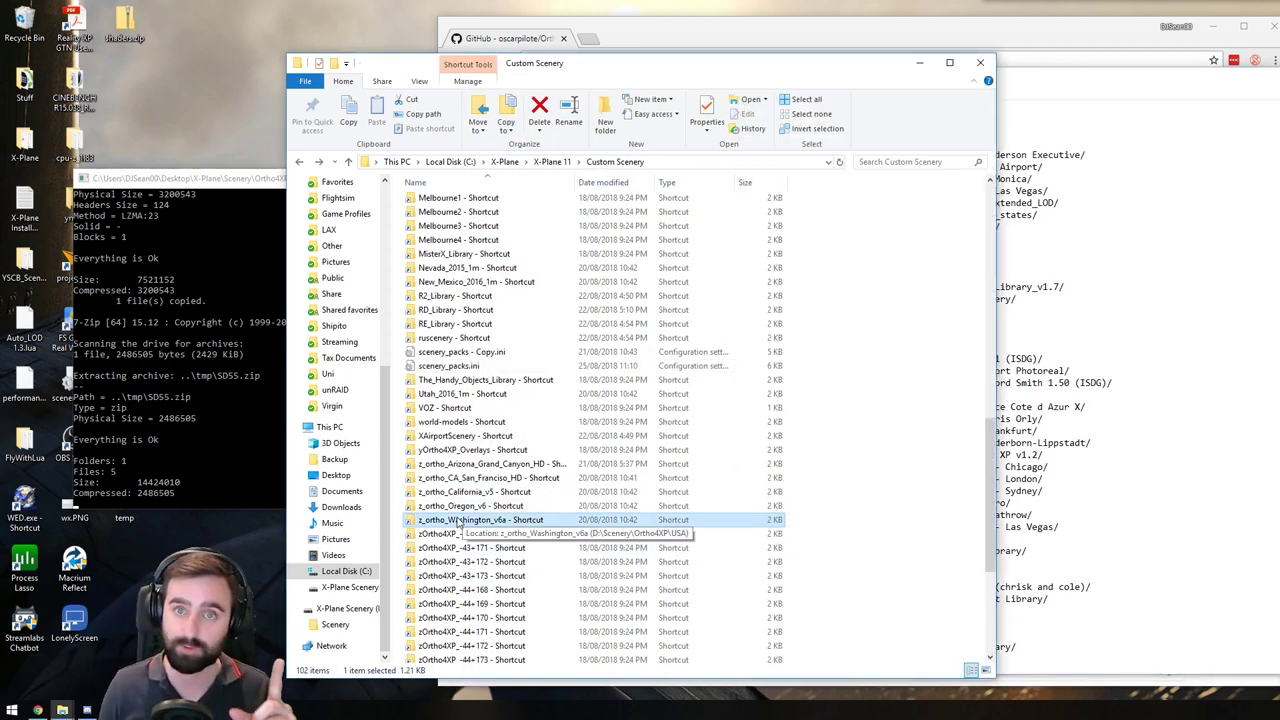
click(489, 452)
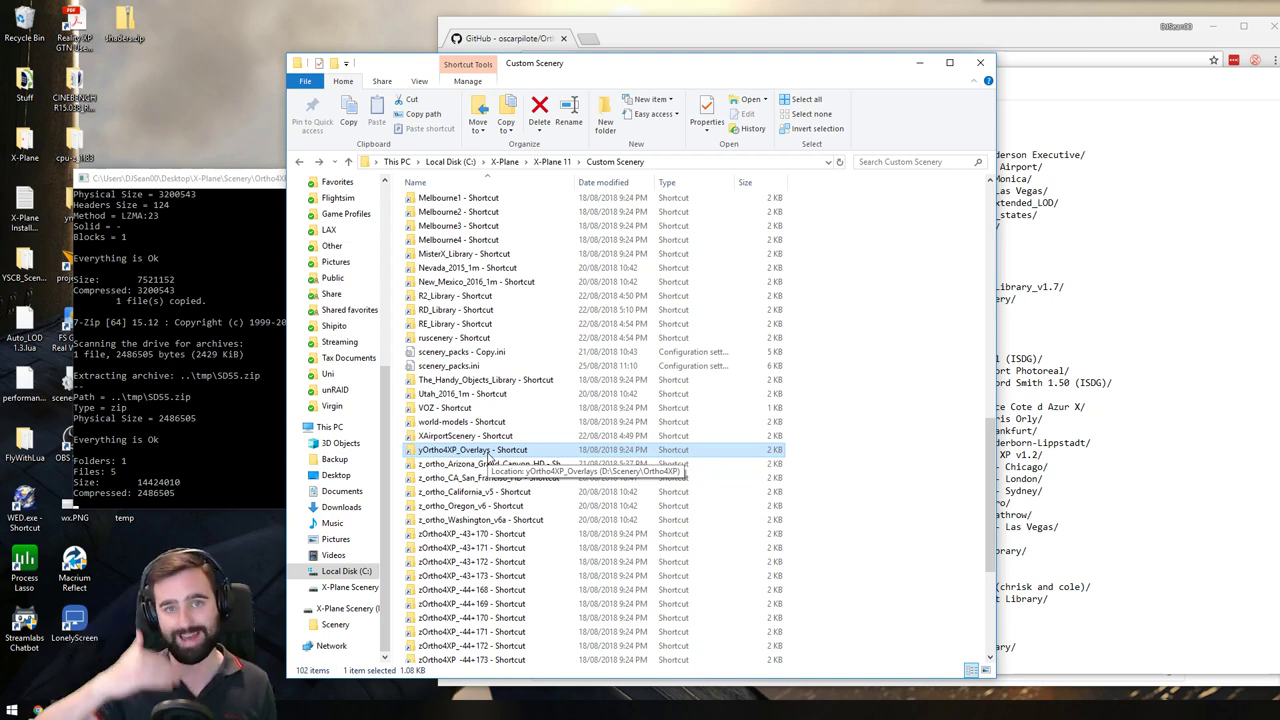
scroll(500, 460, down, 6)
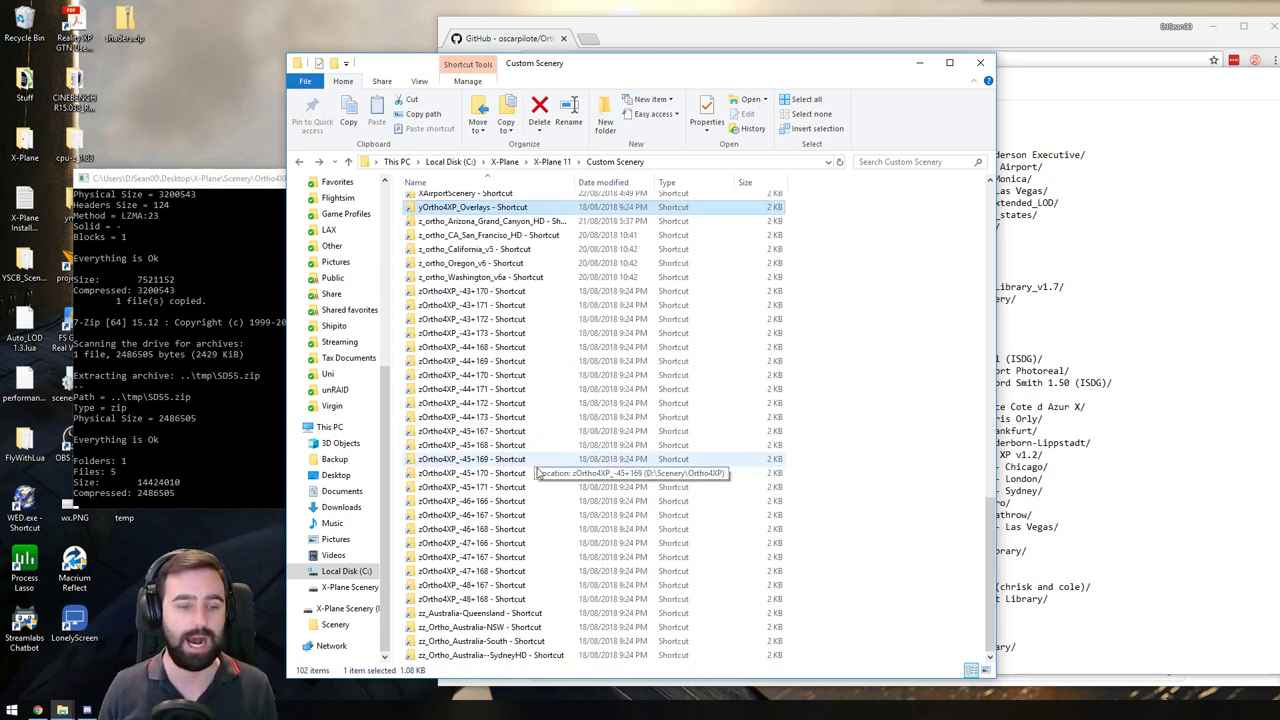
scroll(532, 490, up, 3)
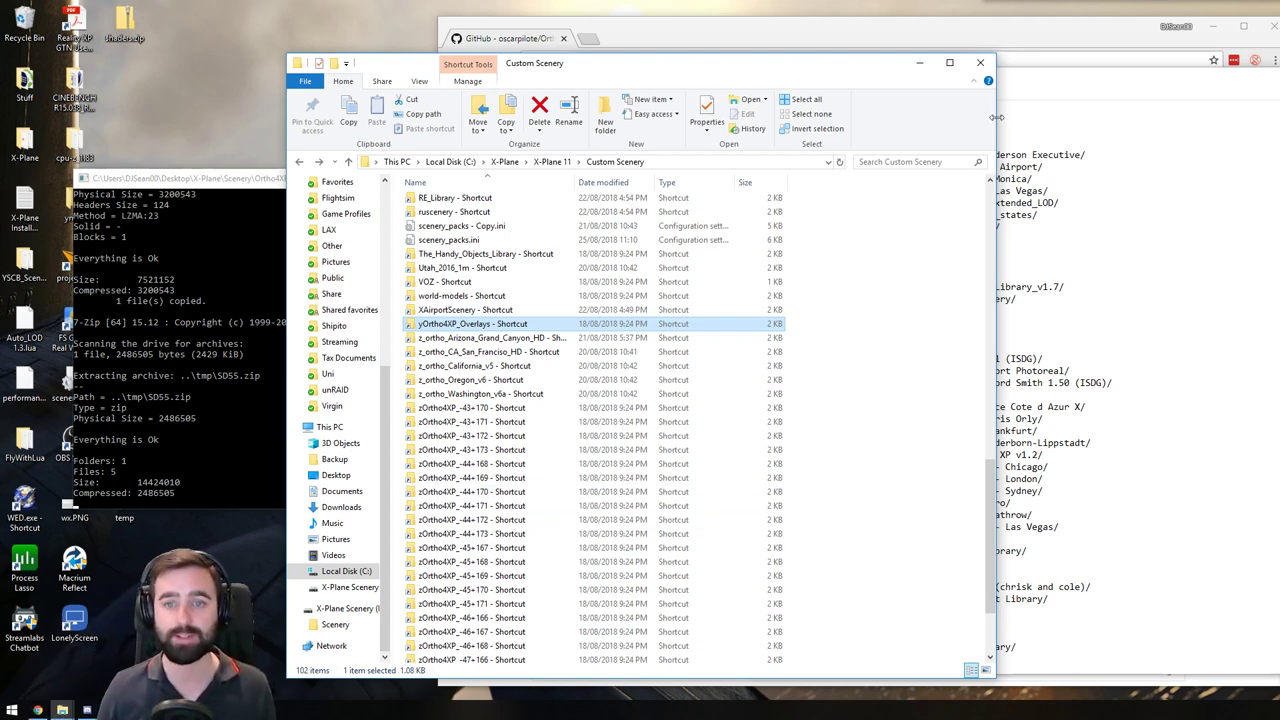
Close the Custom Scenery folder and review scenery_packs.ini's SCENERY_PACK entries down to CDB-Library
click(980, 62)
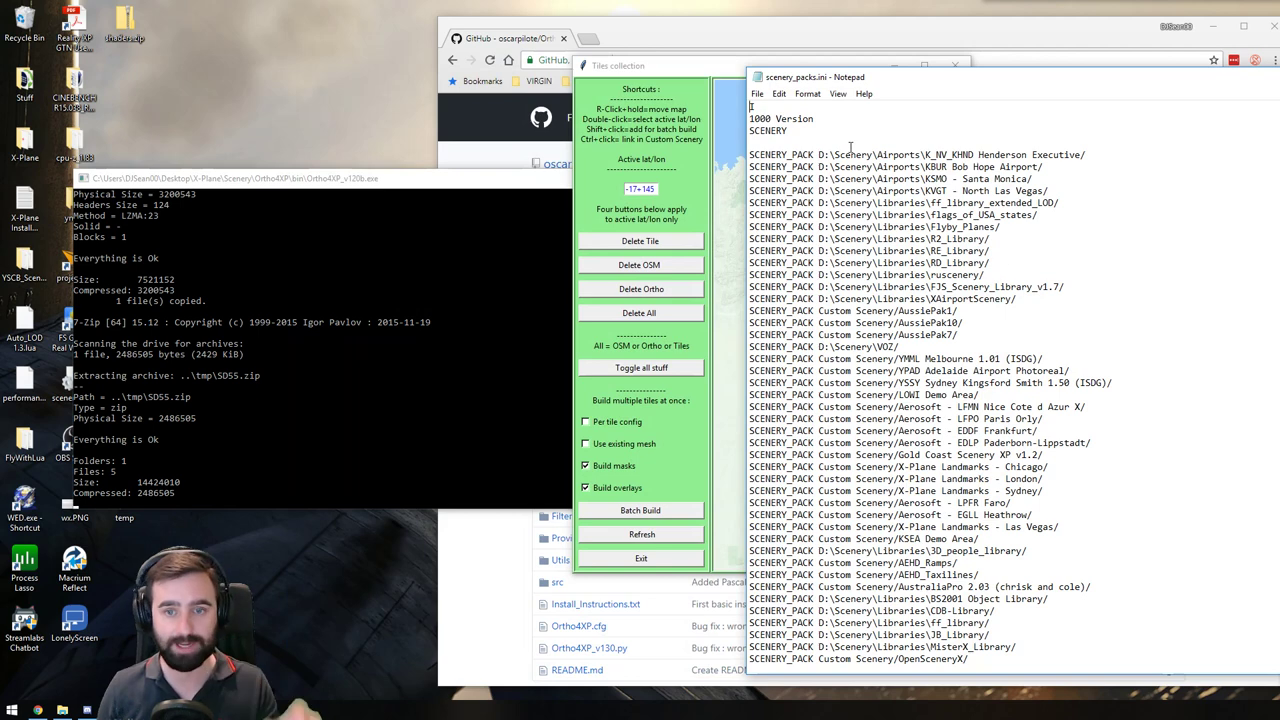
drag(851, 147, 1089, 288)
click(1089, 288)
scroll(1034, 327, down, 10)
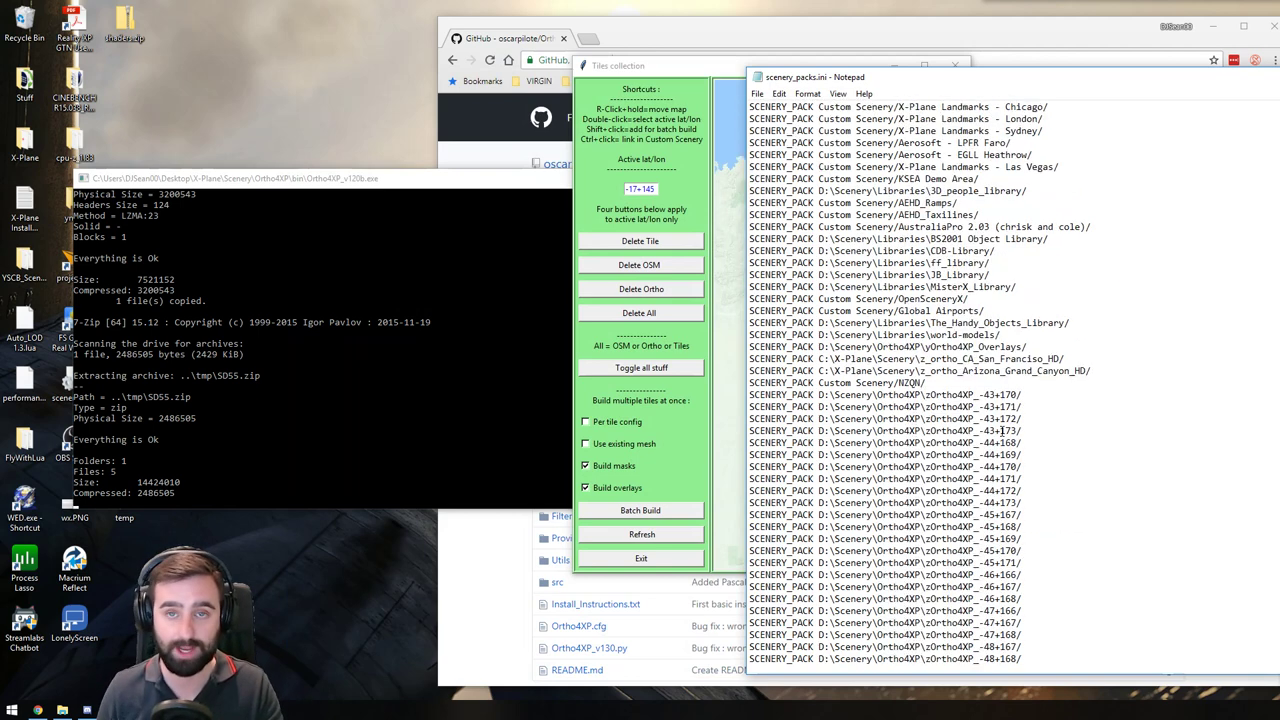
scroll(1000, 430, up, 9)
scroll(999, 428, up, 1)
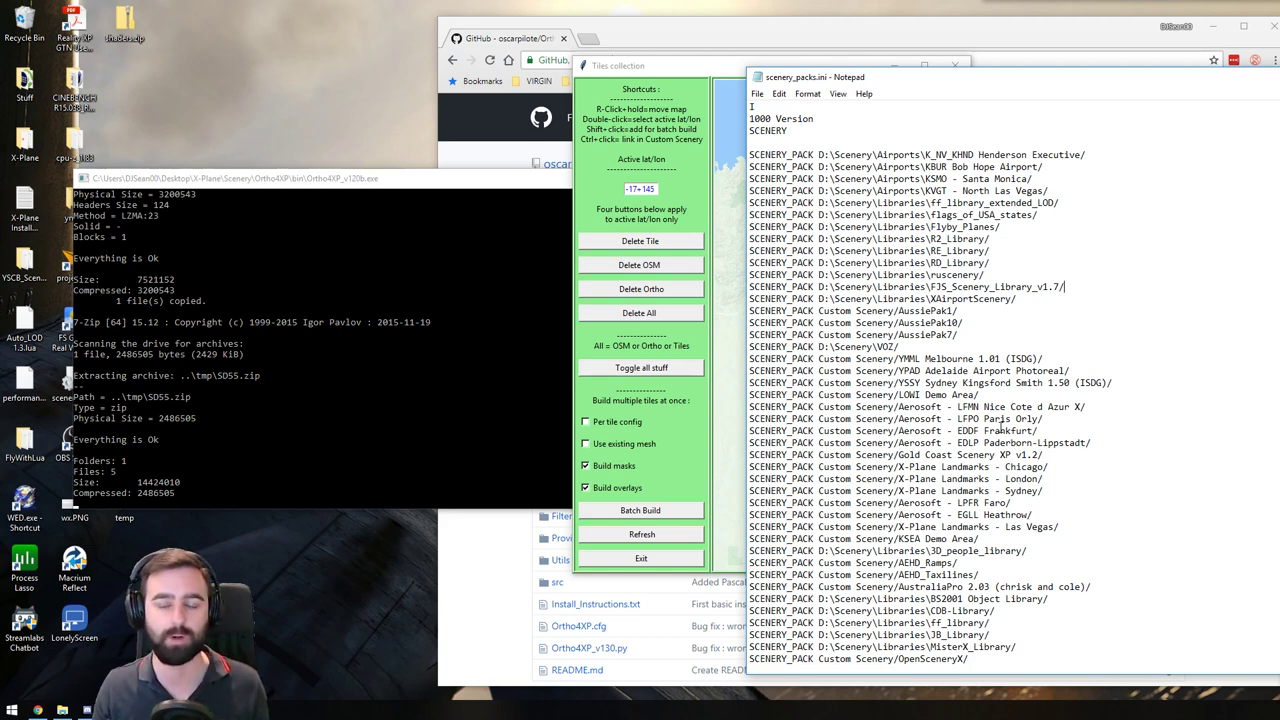
drag(750, 150, 1137, 605)
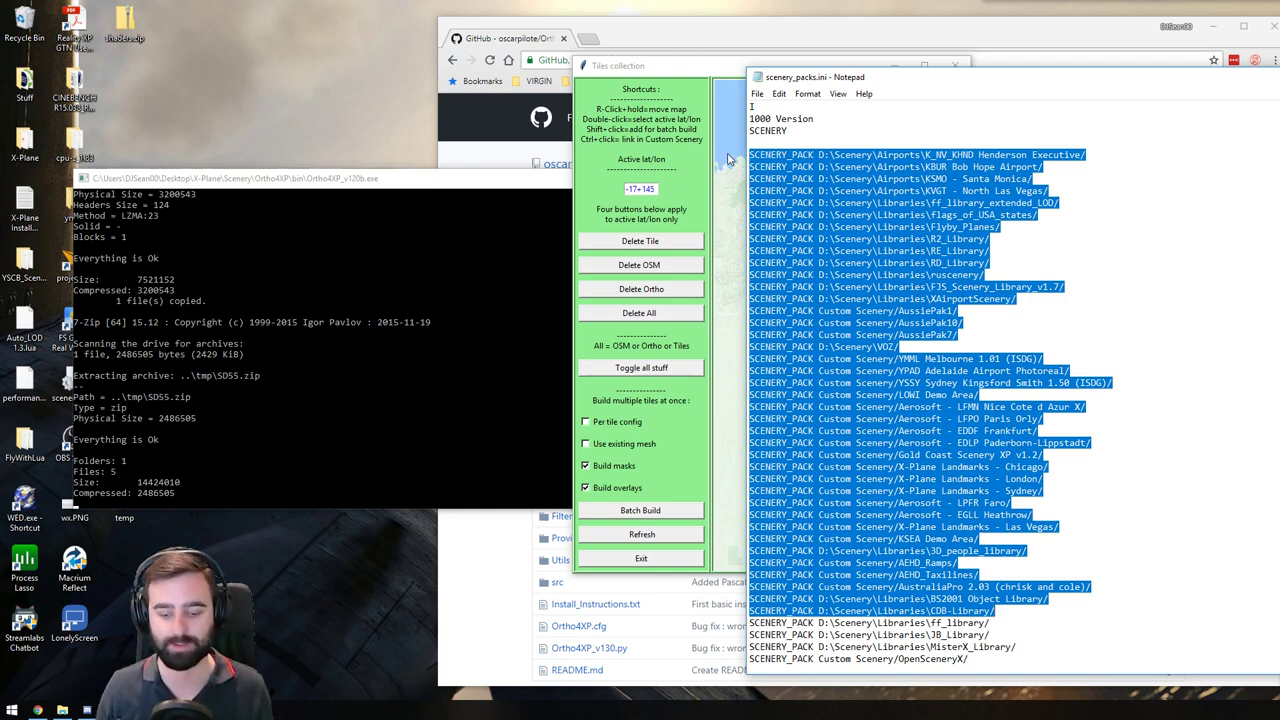
Close scenery_packs.ini and shift the Tiles collection map further left
click(1268, 77)
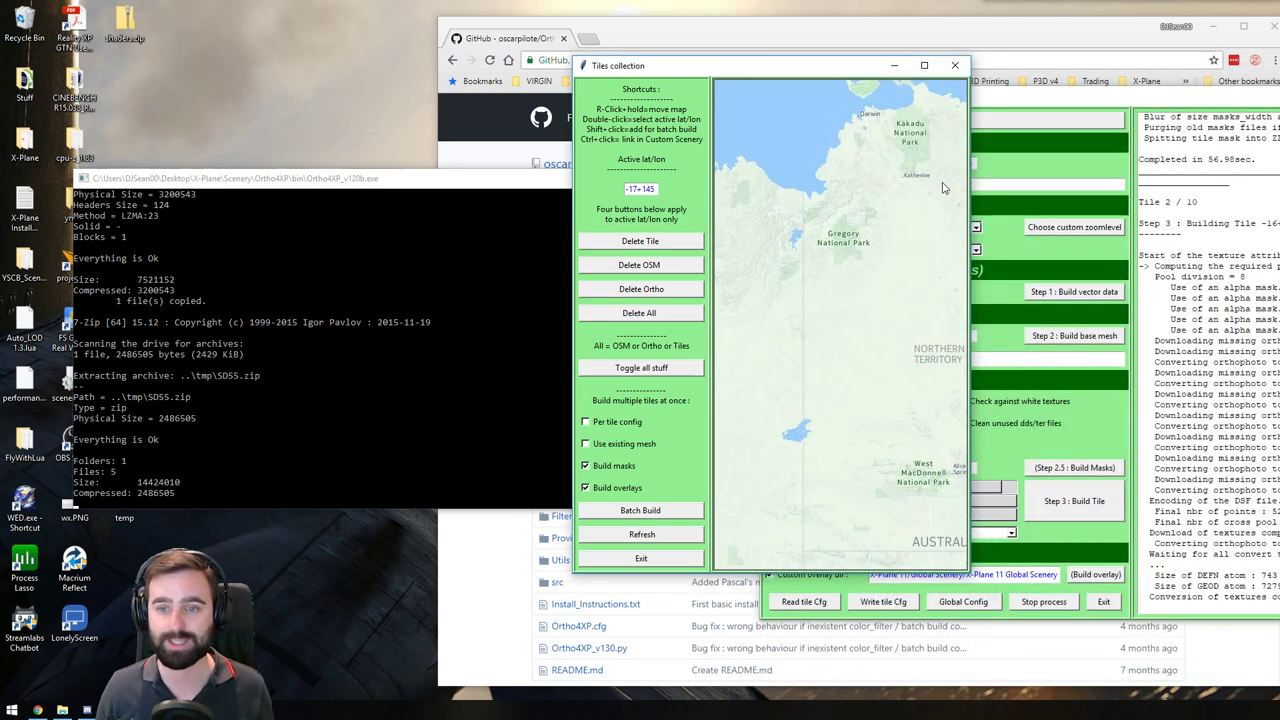
drag(755, 67, 475, 40)
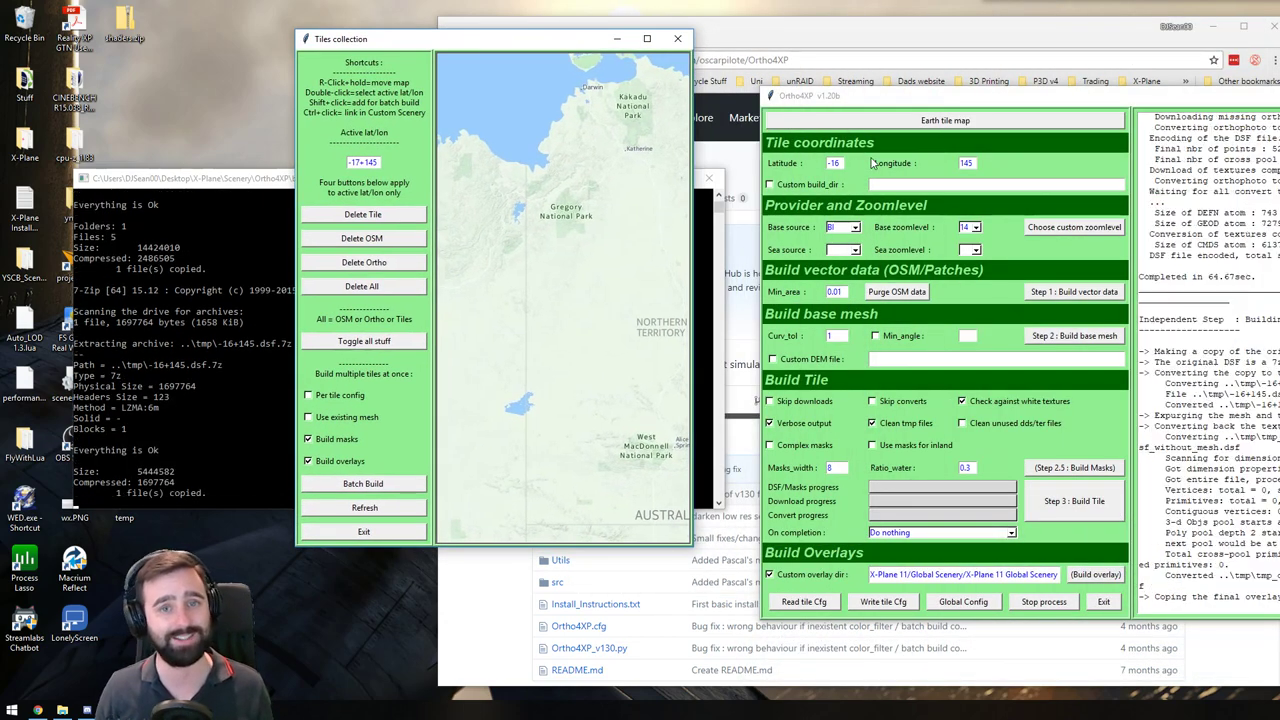